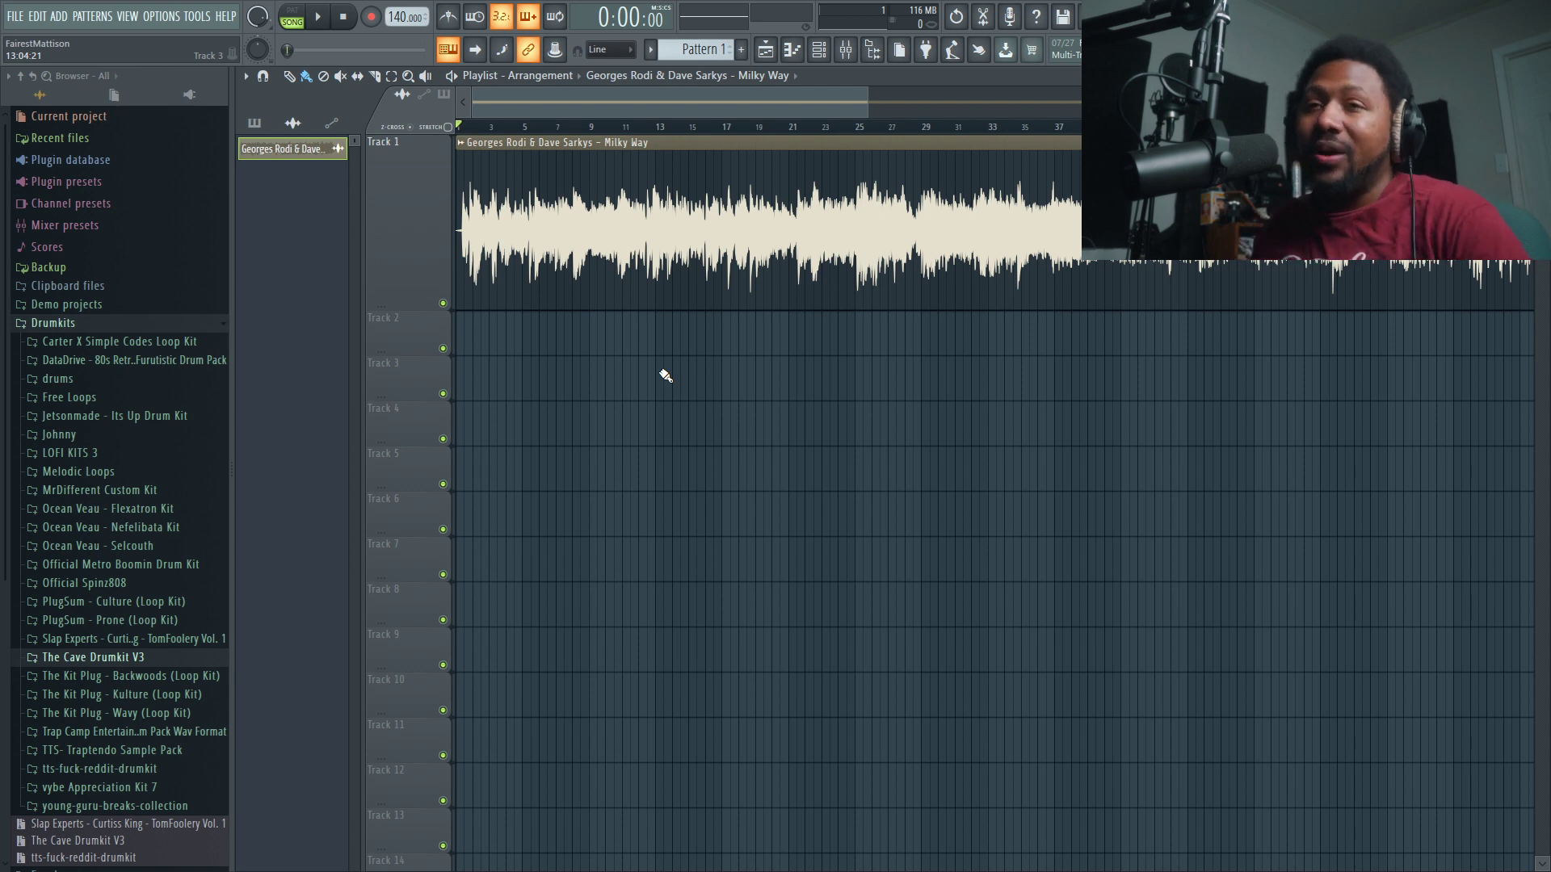
- Switch to the browser and look through the featured artists, hot collections and track highlights on Tracklib's Inspiration page
key(alt+Tab)
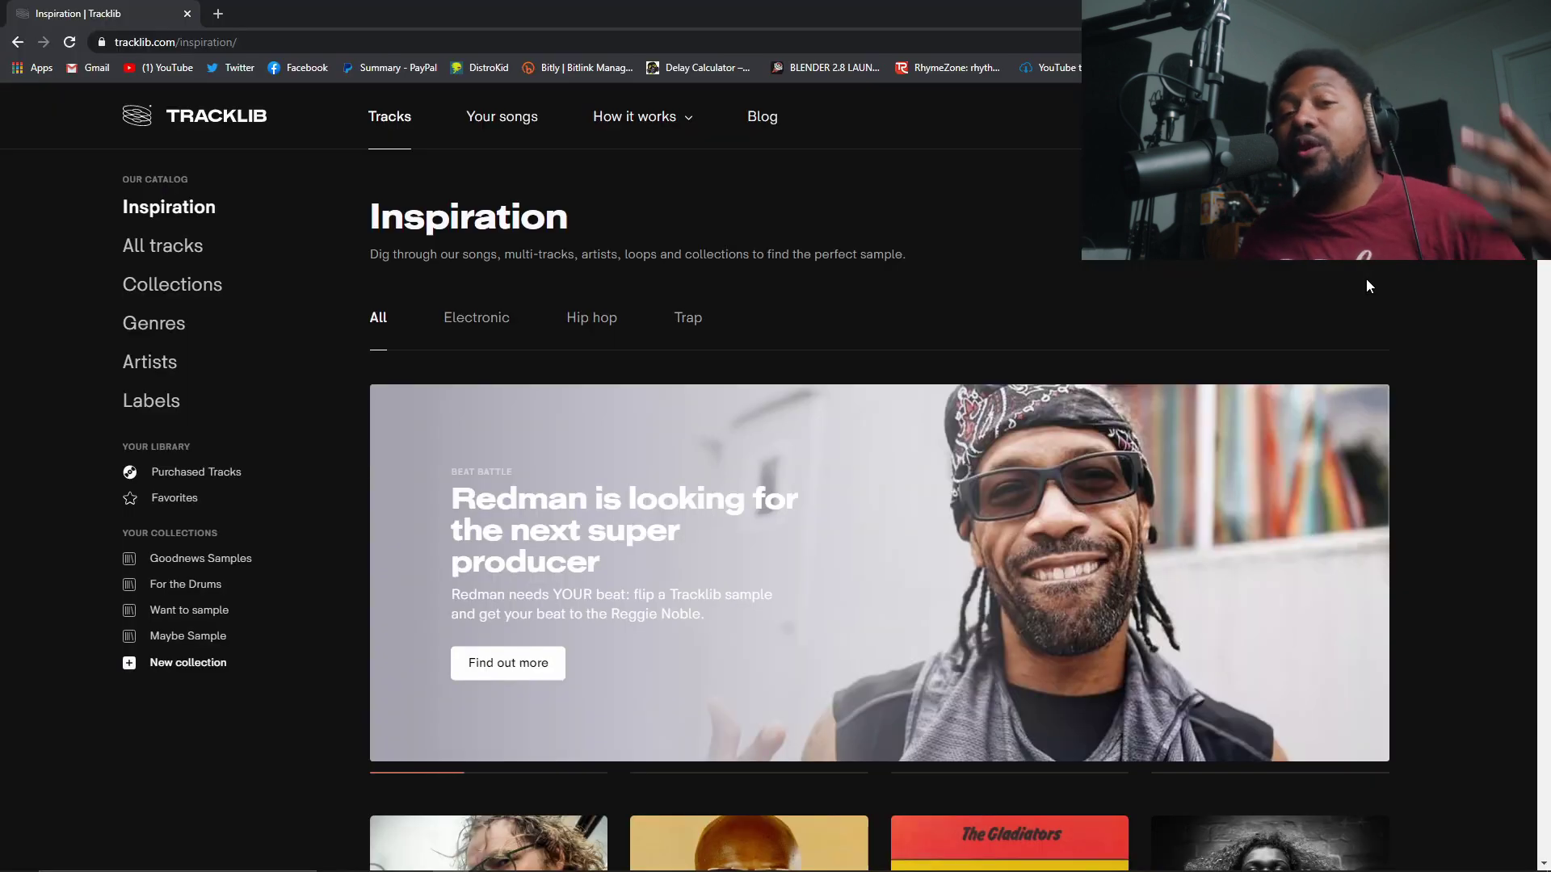
scroll(606, 252, down, 2)
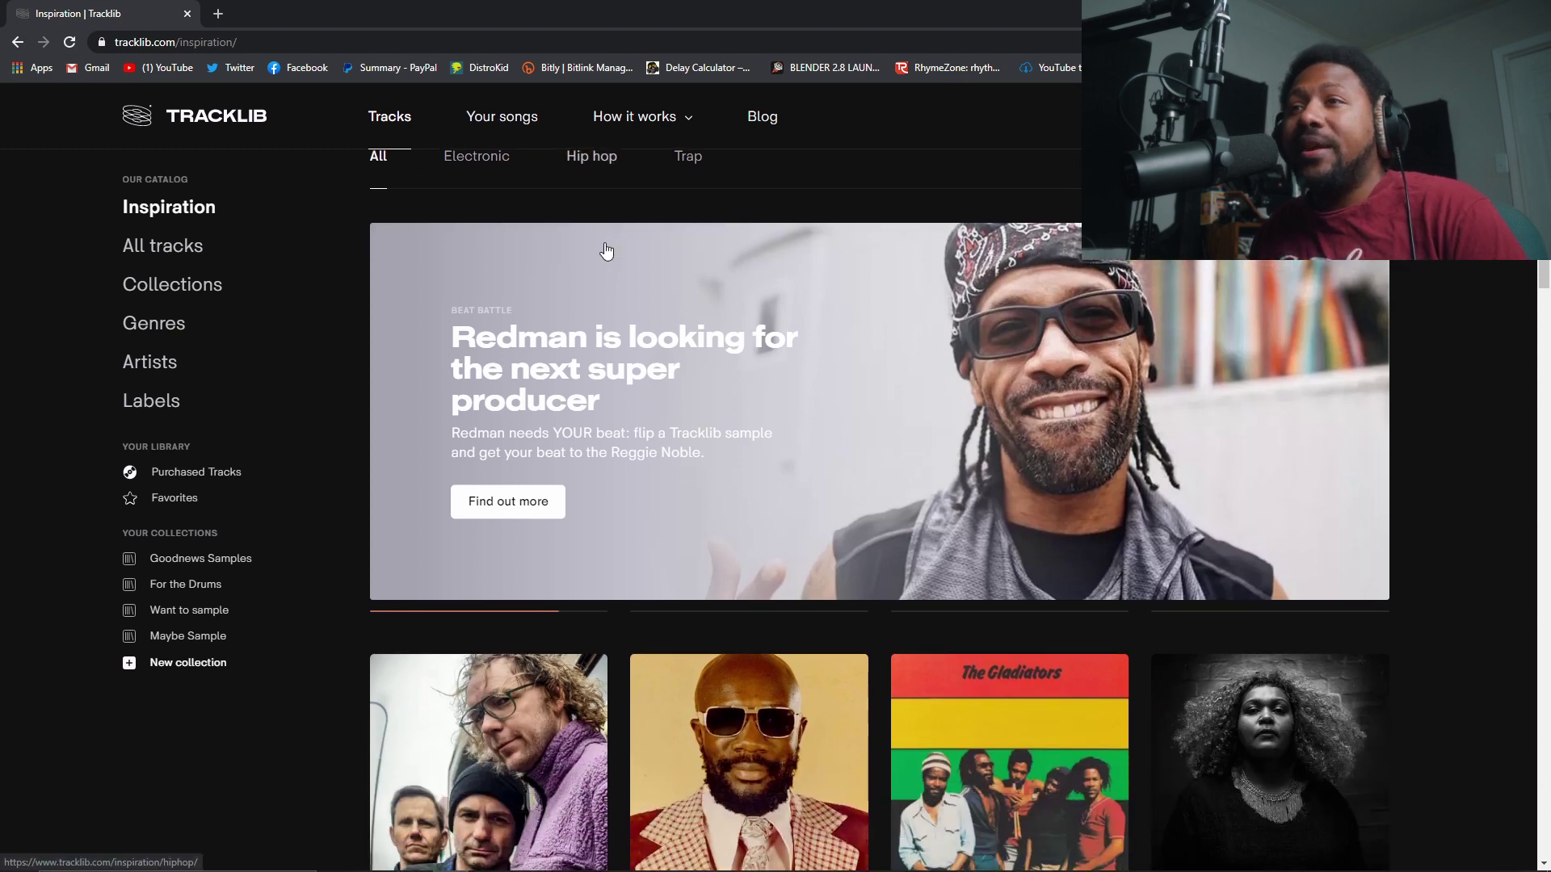
scroll(606, 251, down, 9)
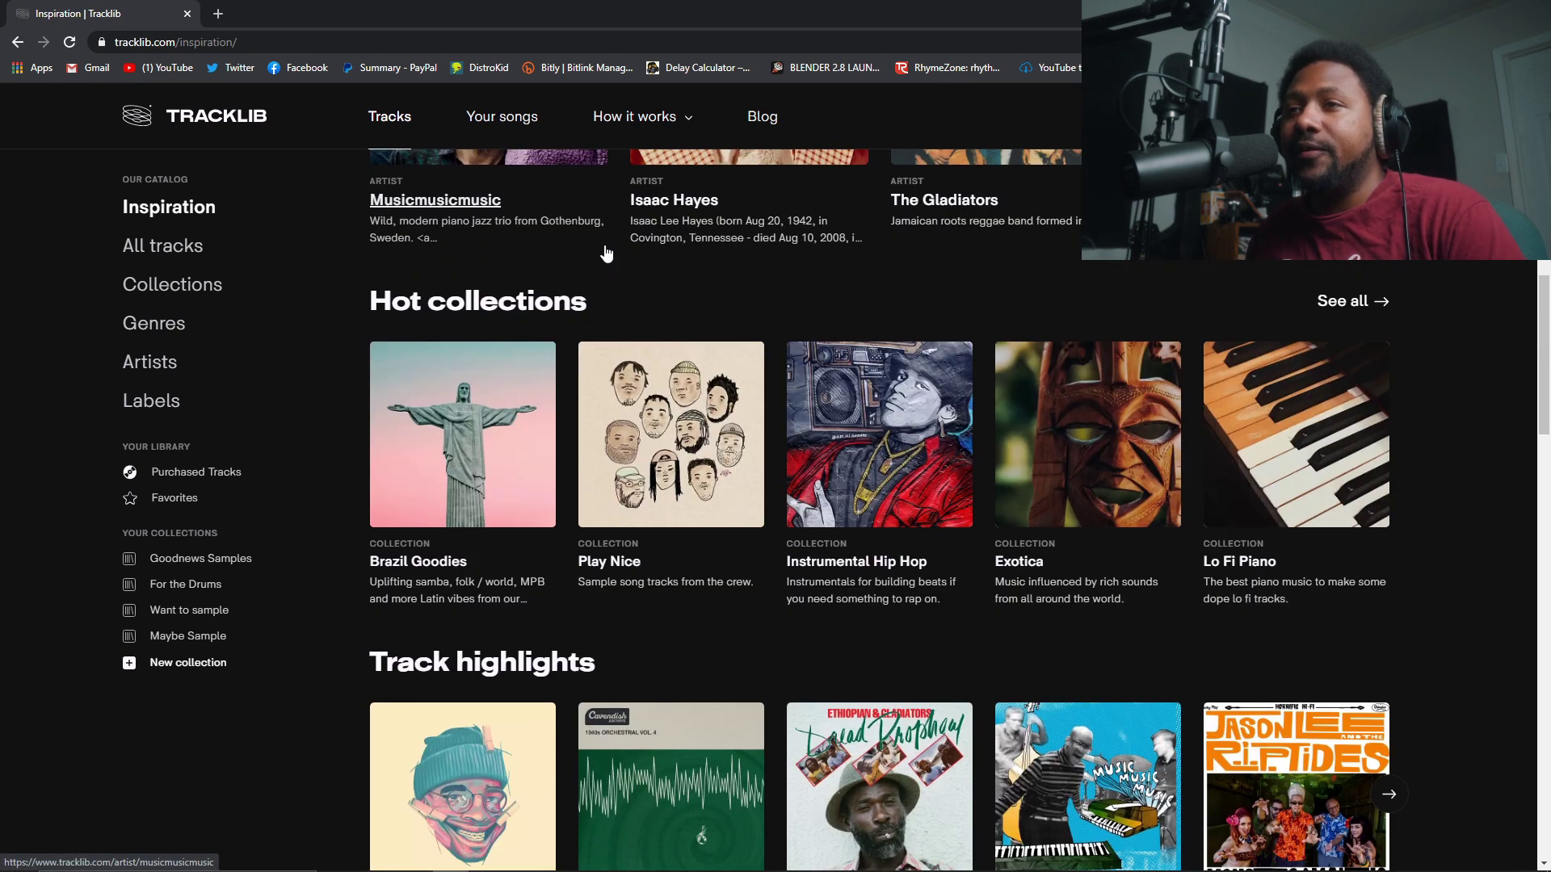
scroll(607, 253, down, 5)
scroll(602, 250, up, 5)
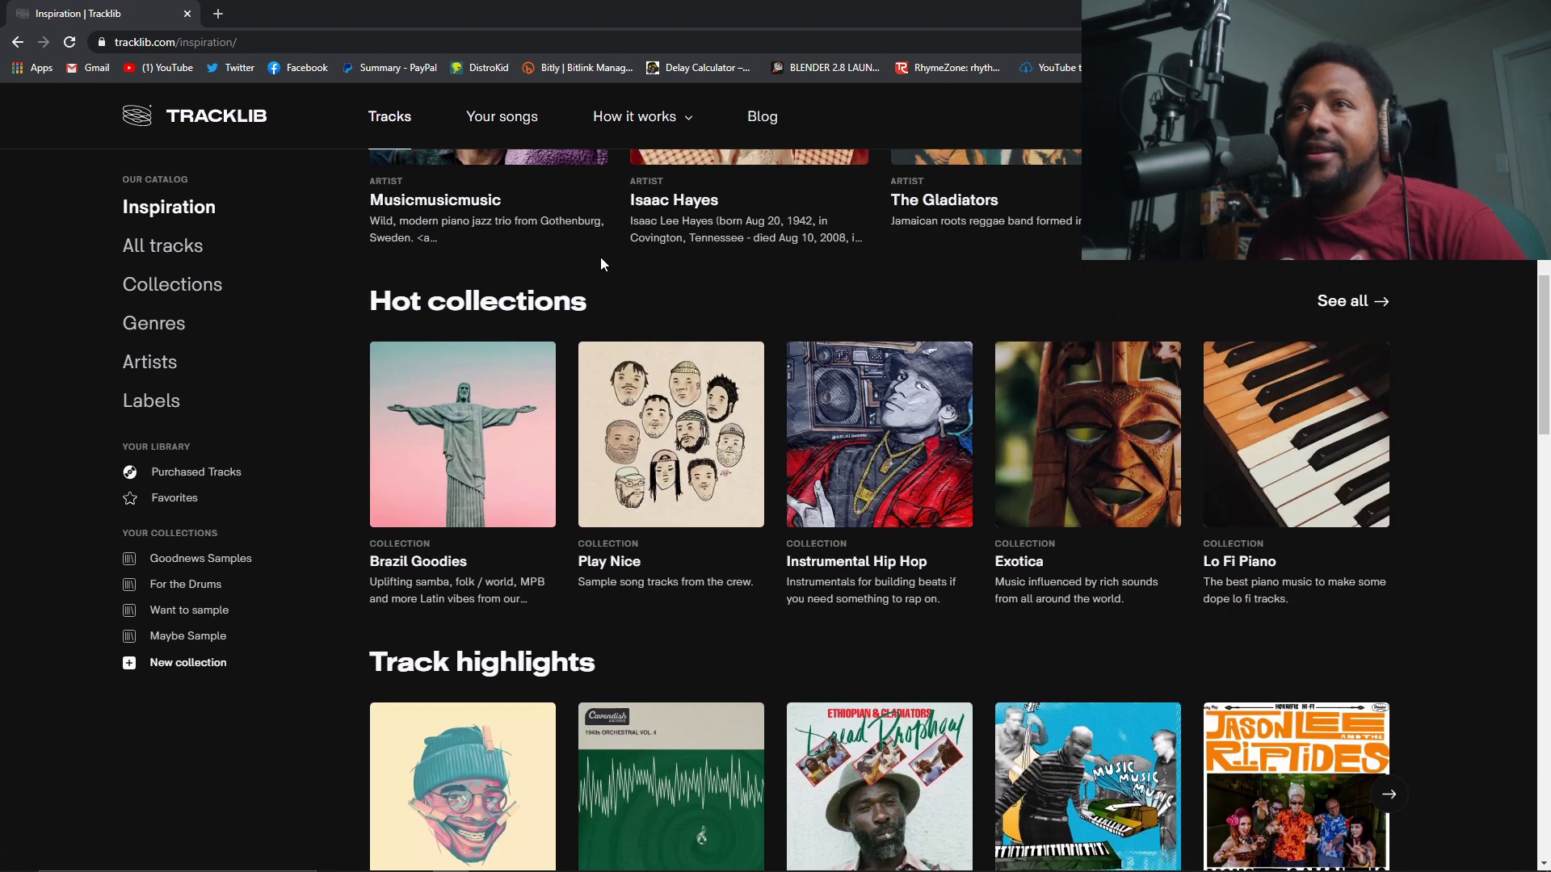
scroll(600, 257, up, 11)
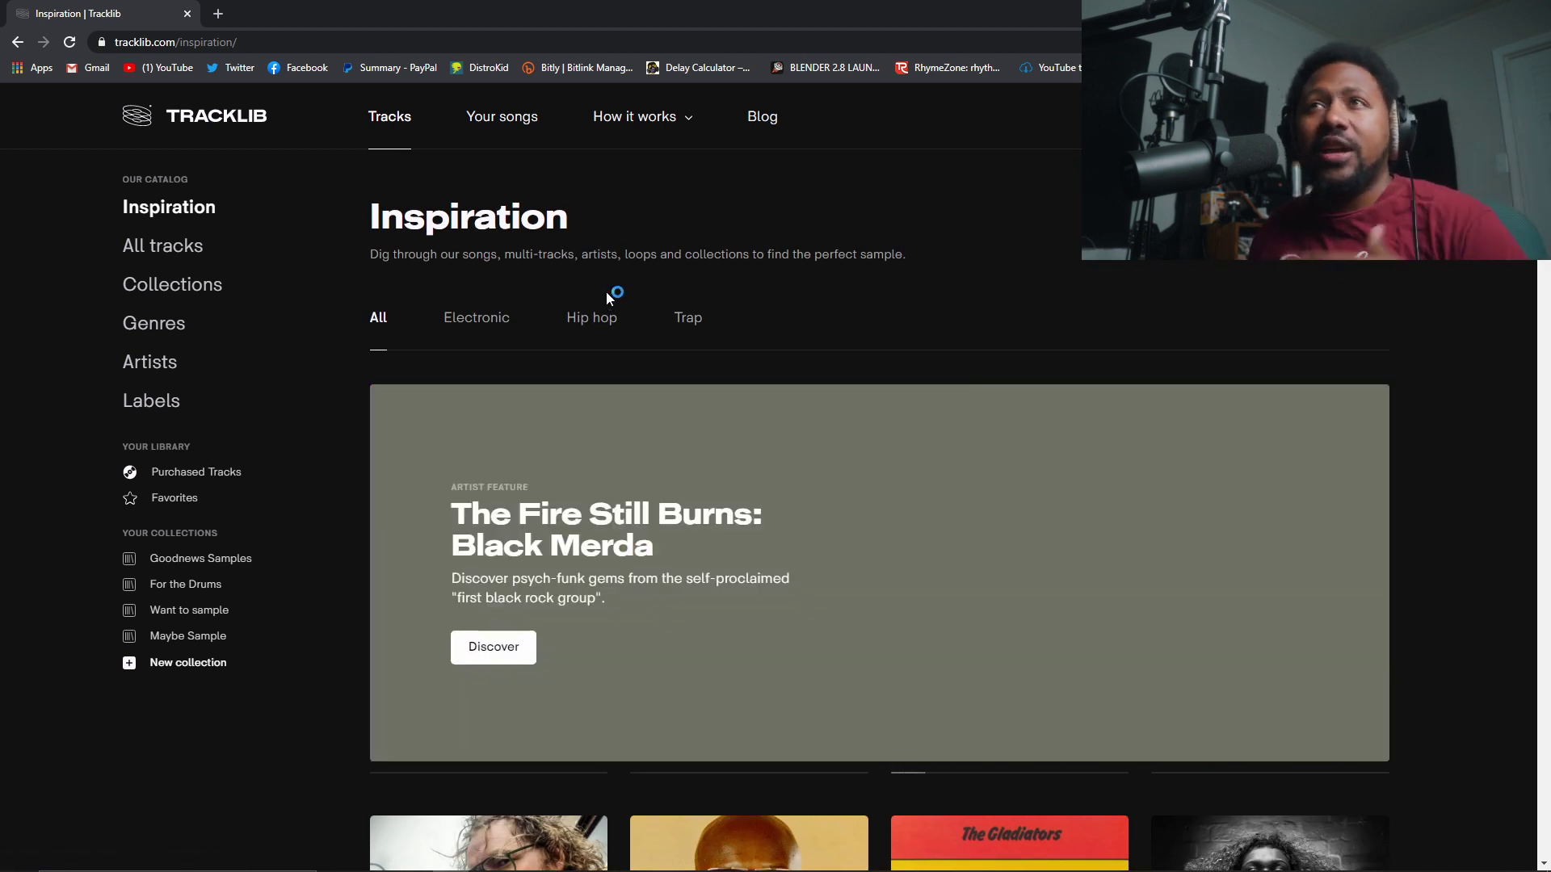
mouse_move(668, 118)
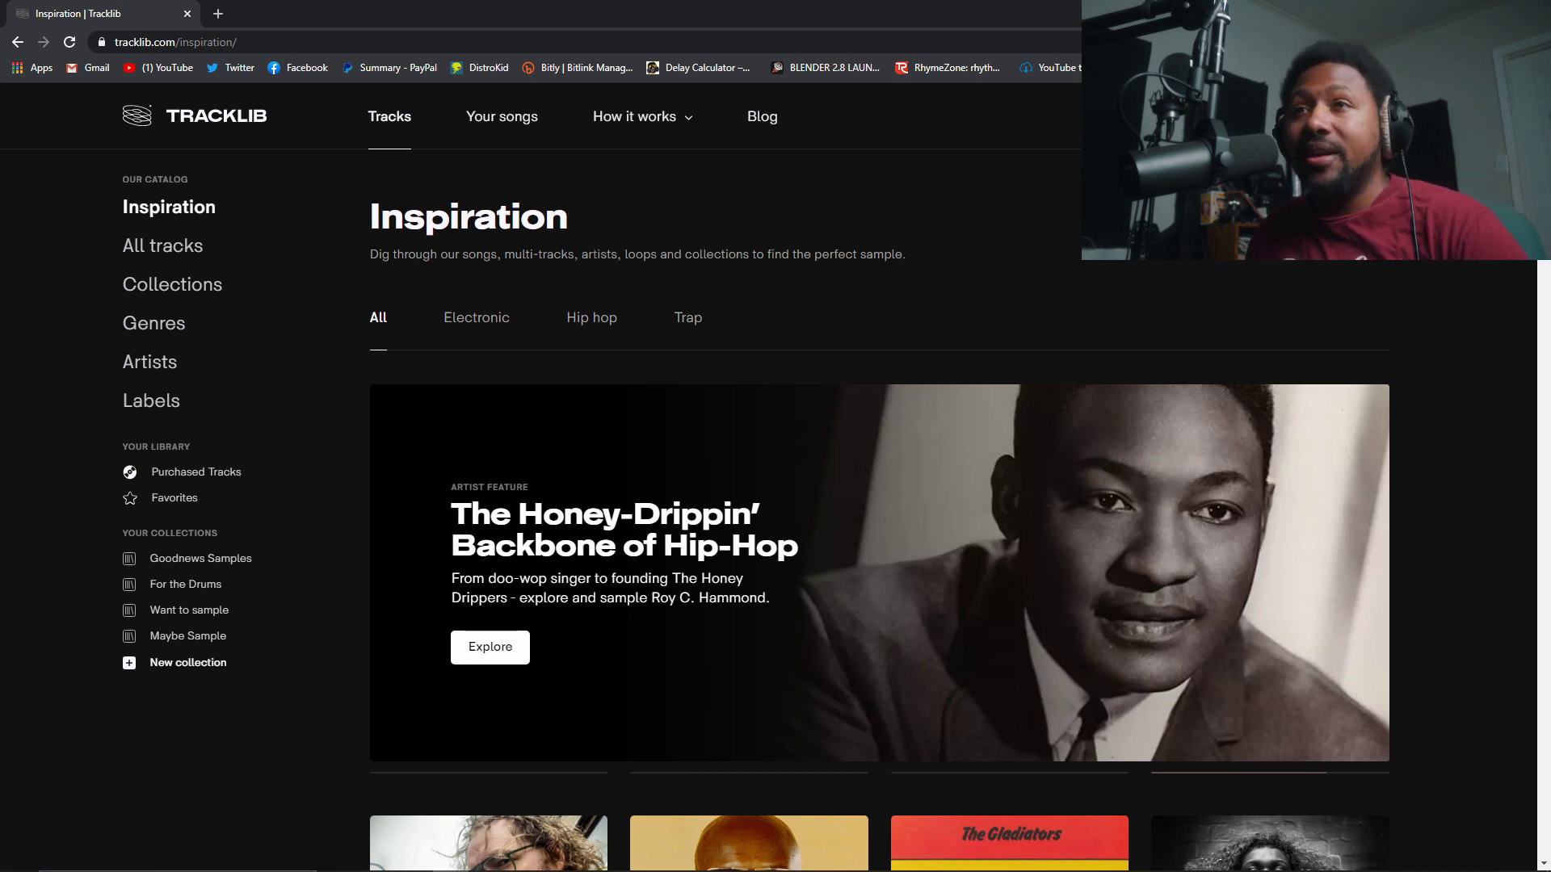
scroll(789, 424, down, 10)
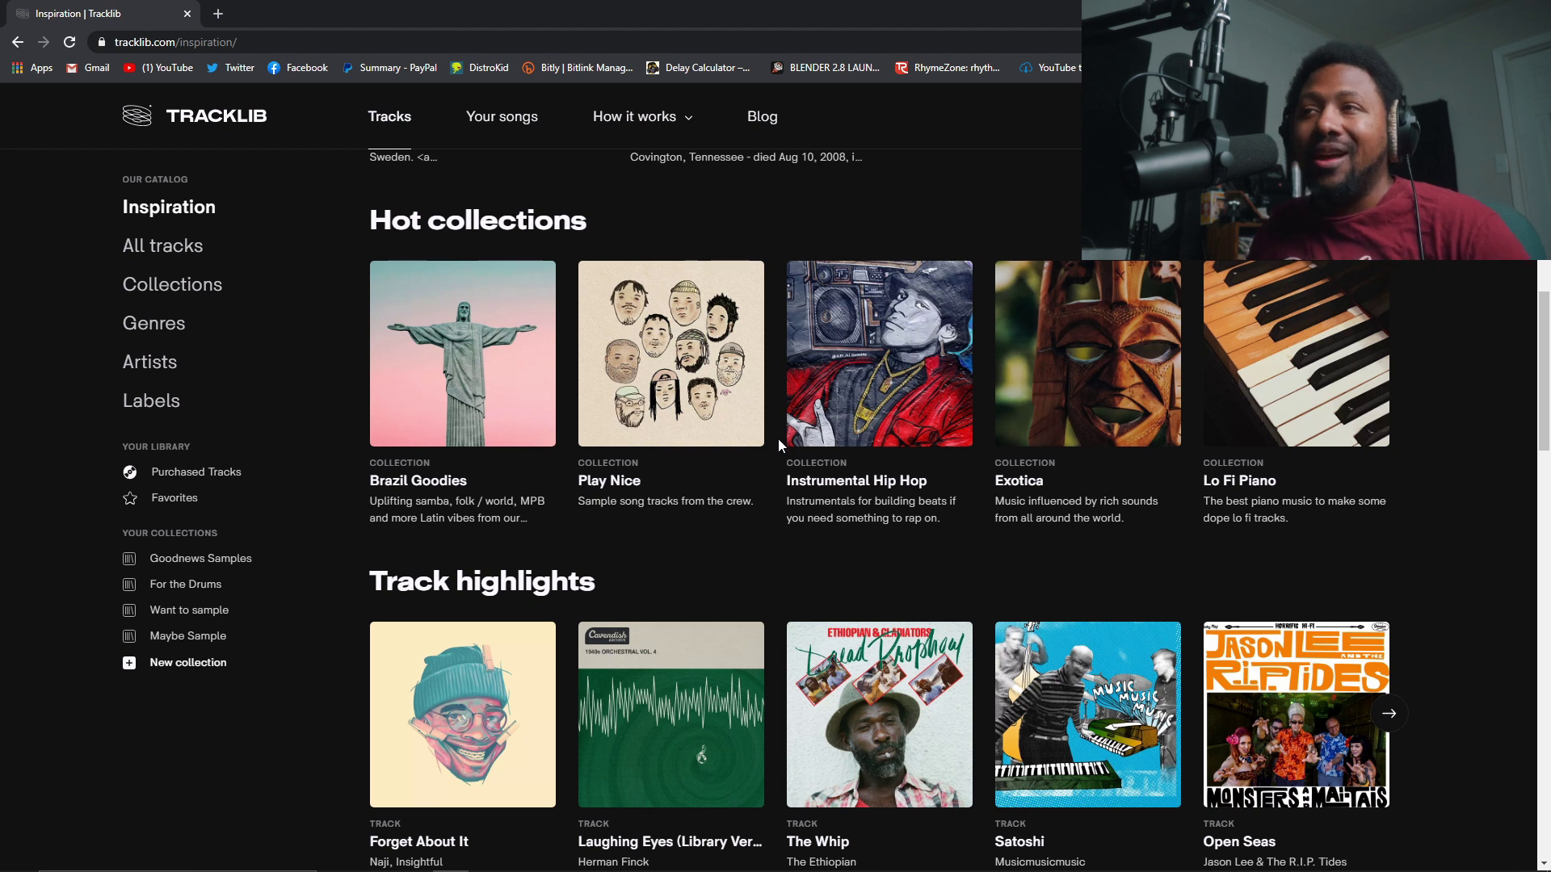
scroll(777, 439, up, 10)
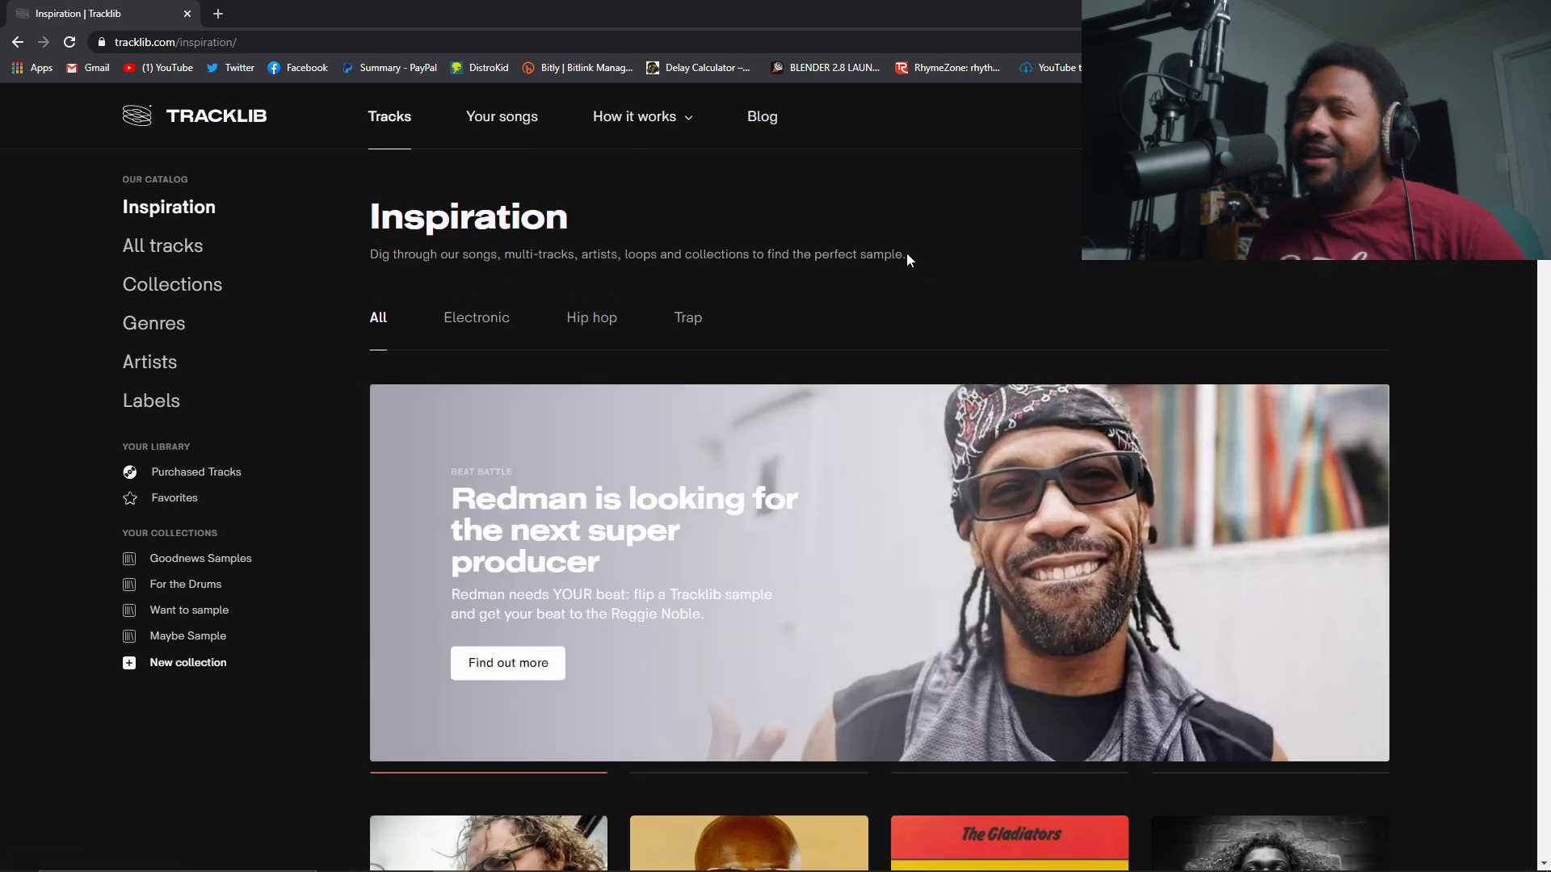
scroll(817, 420, down, 5)
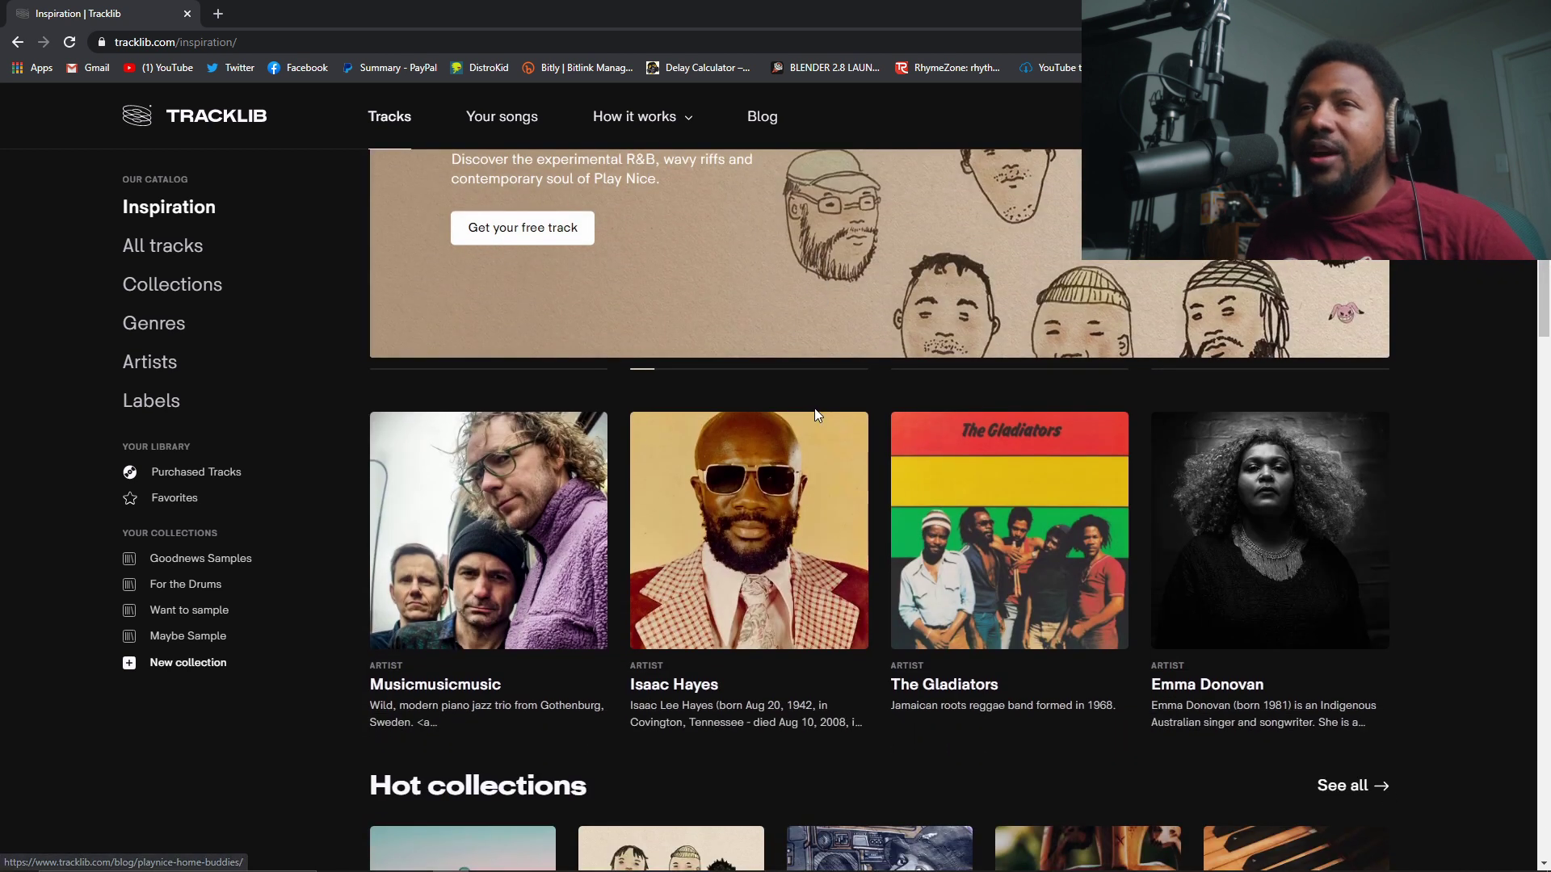
scroll(815, 415, down, 3)
scroll(743, 273, up, 4)
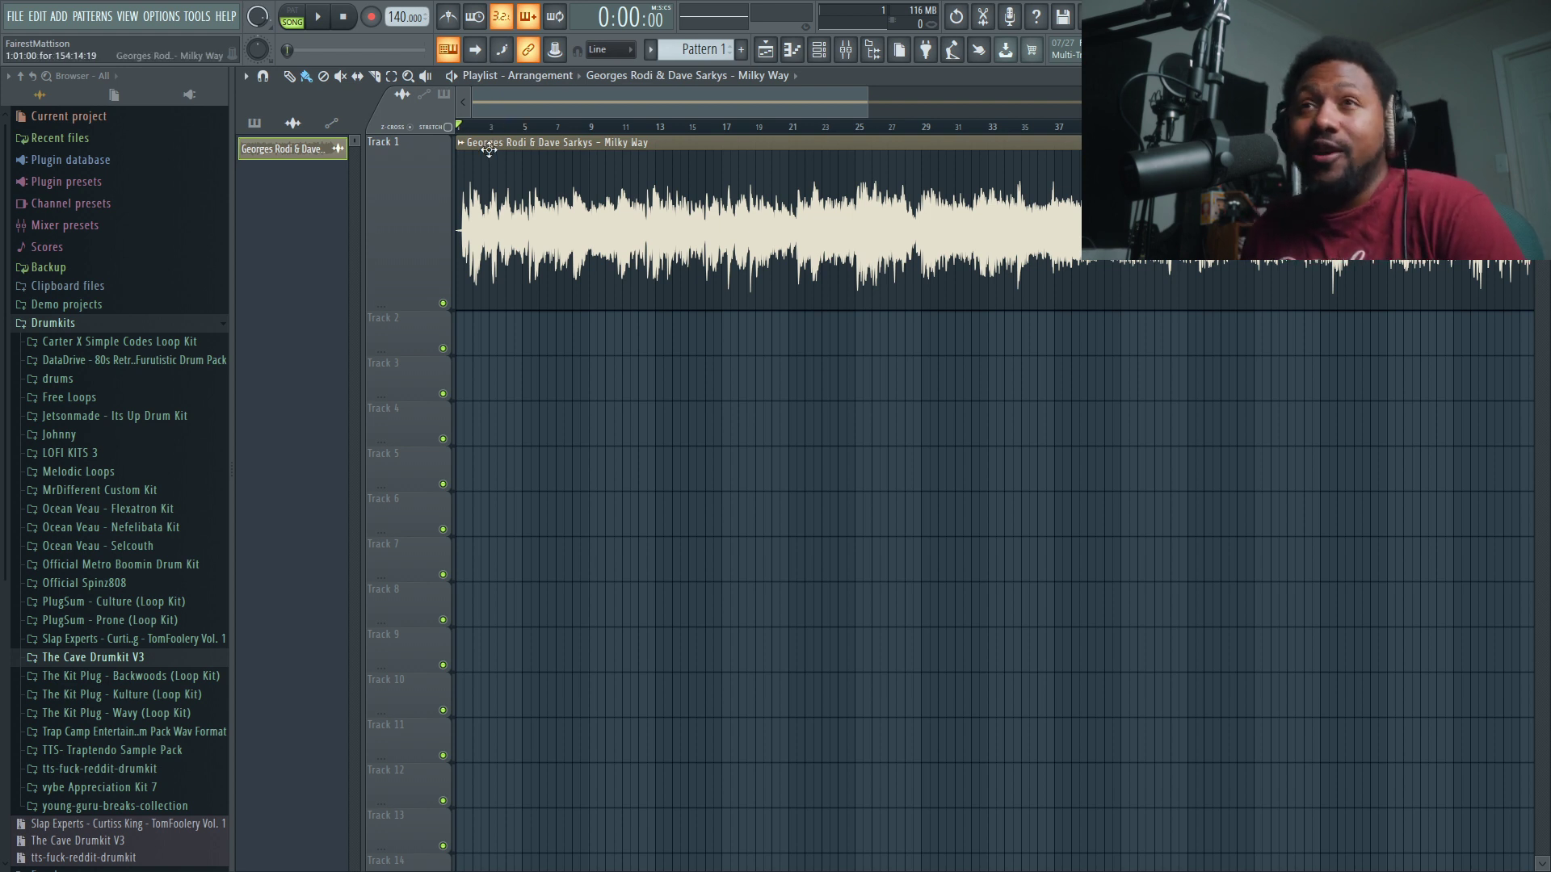
- Switch to FL Studio, play the opening of the Milky Way clip in the playlist and stop playback
click(320, 18)
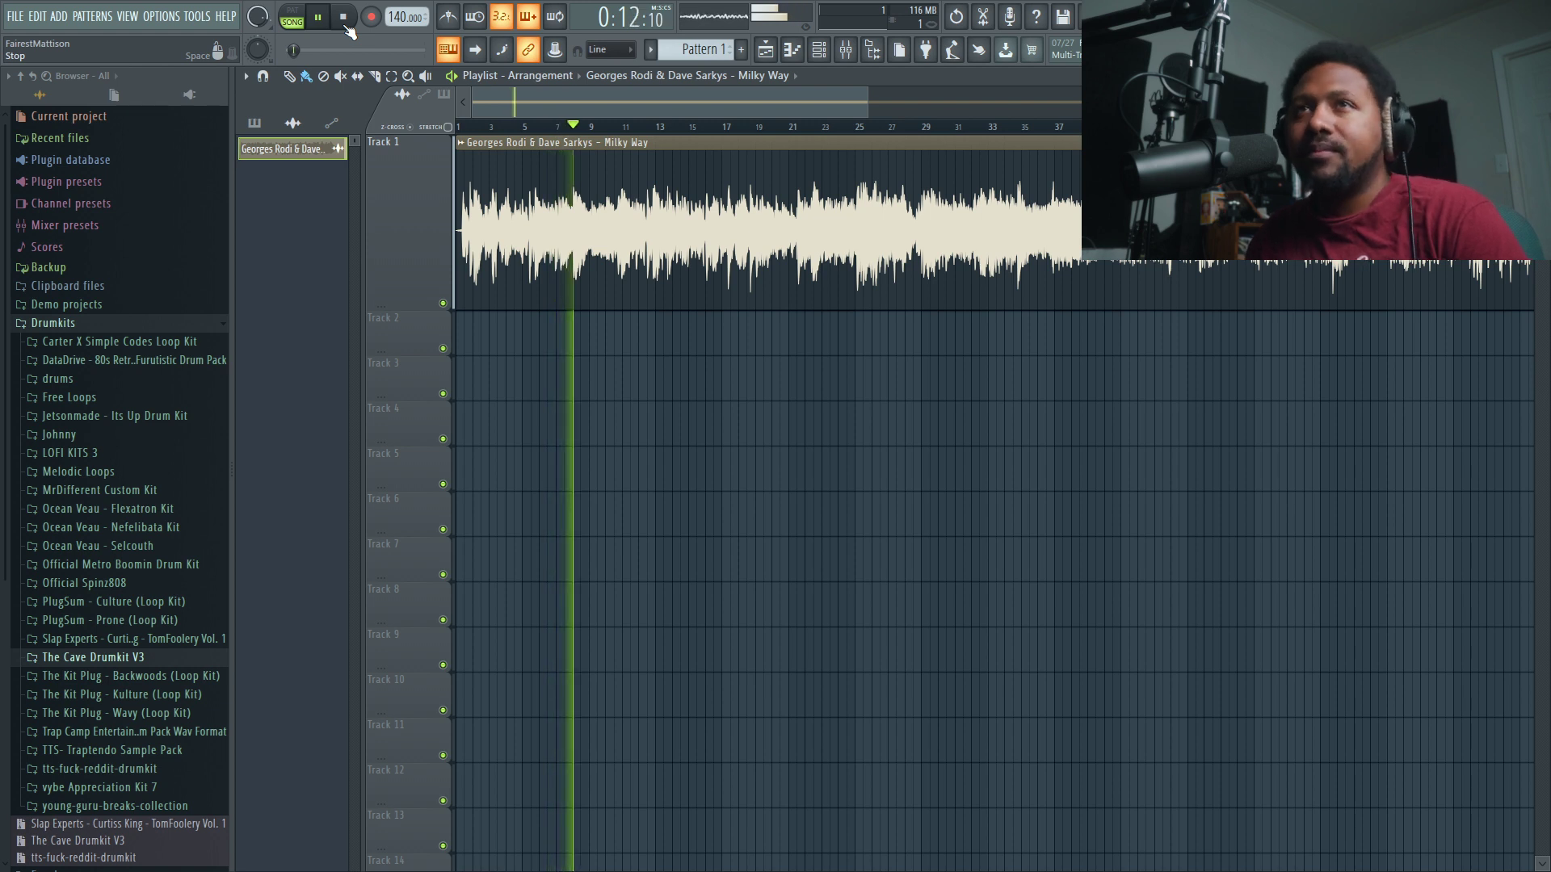
click(345, 27)
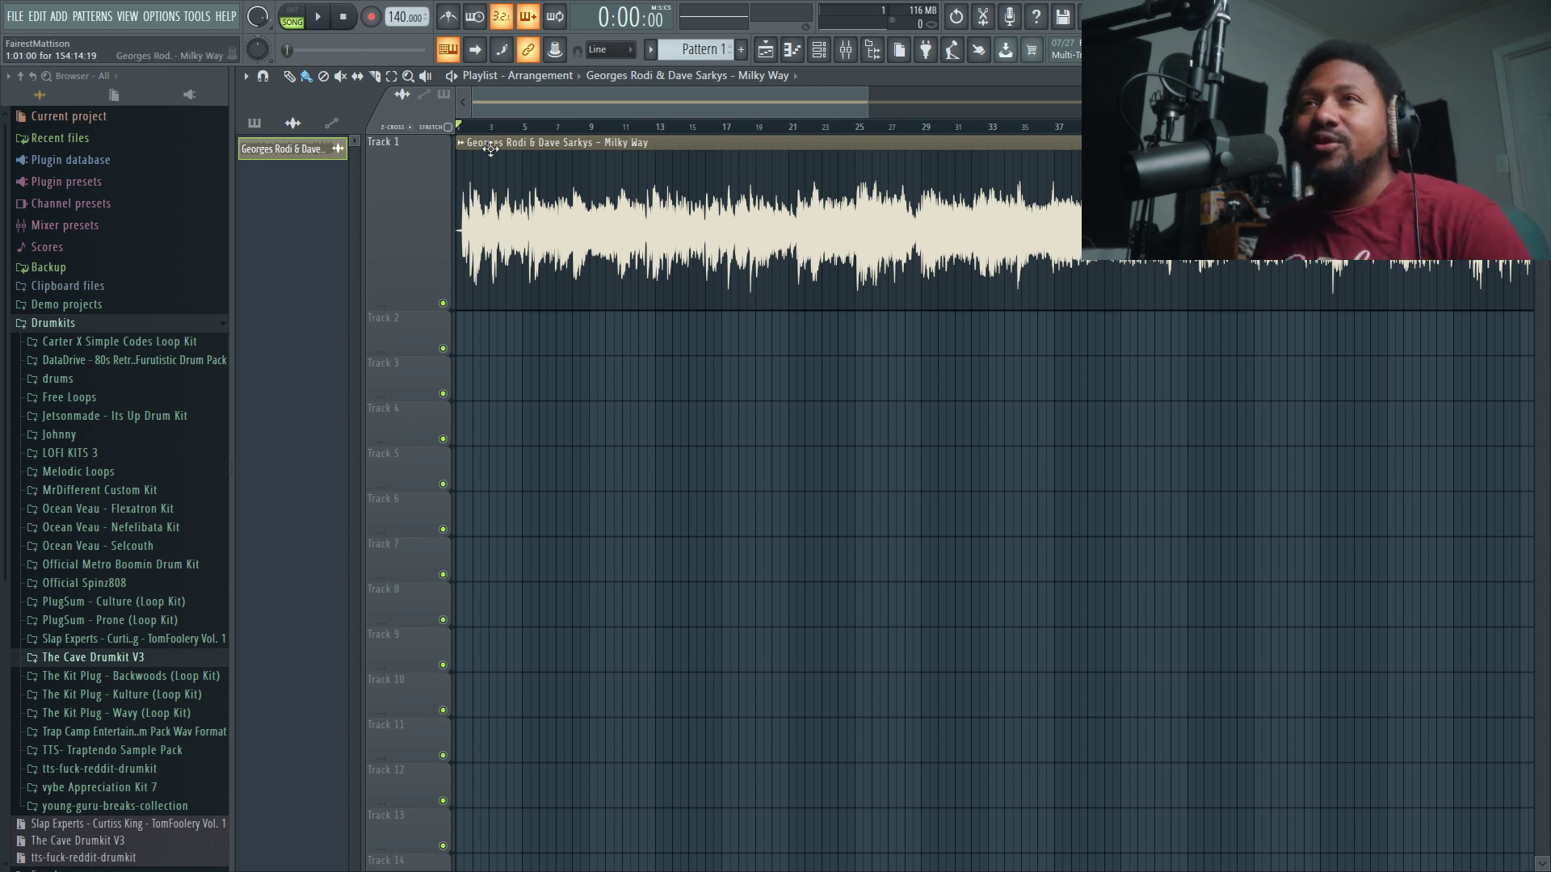
scroll(564, 138, up, 2)
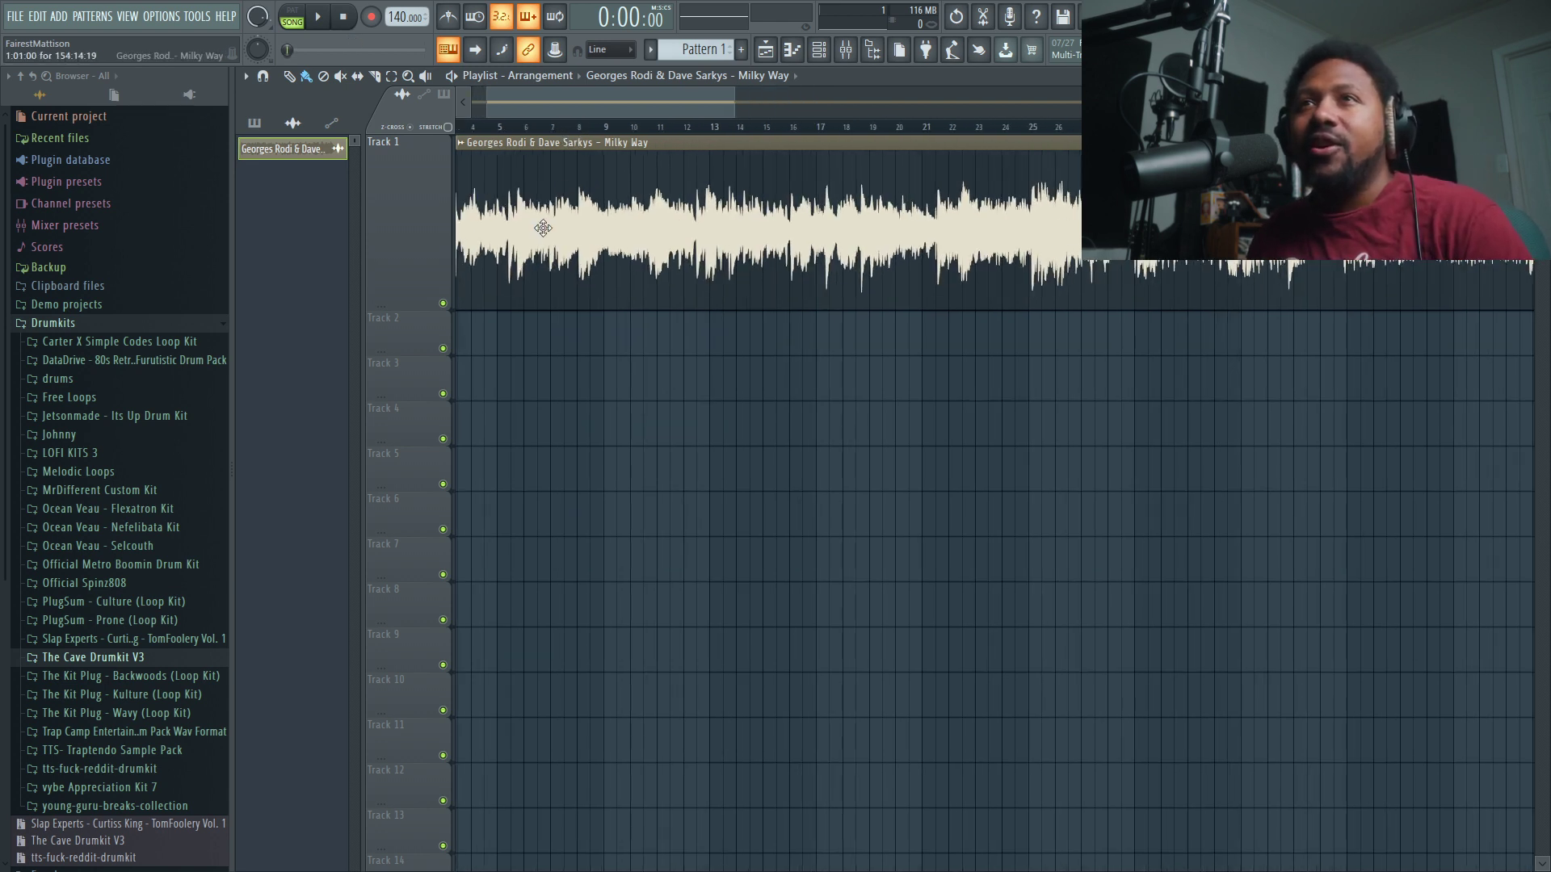
scroll(691, 235, up, 2)
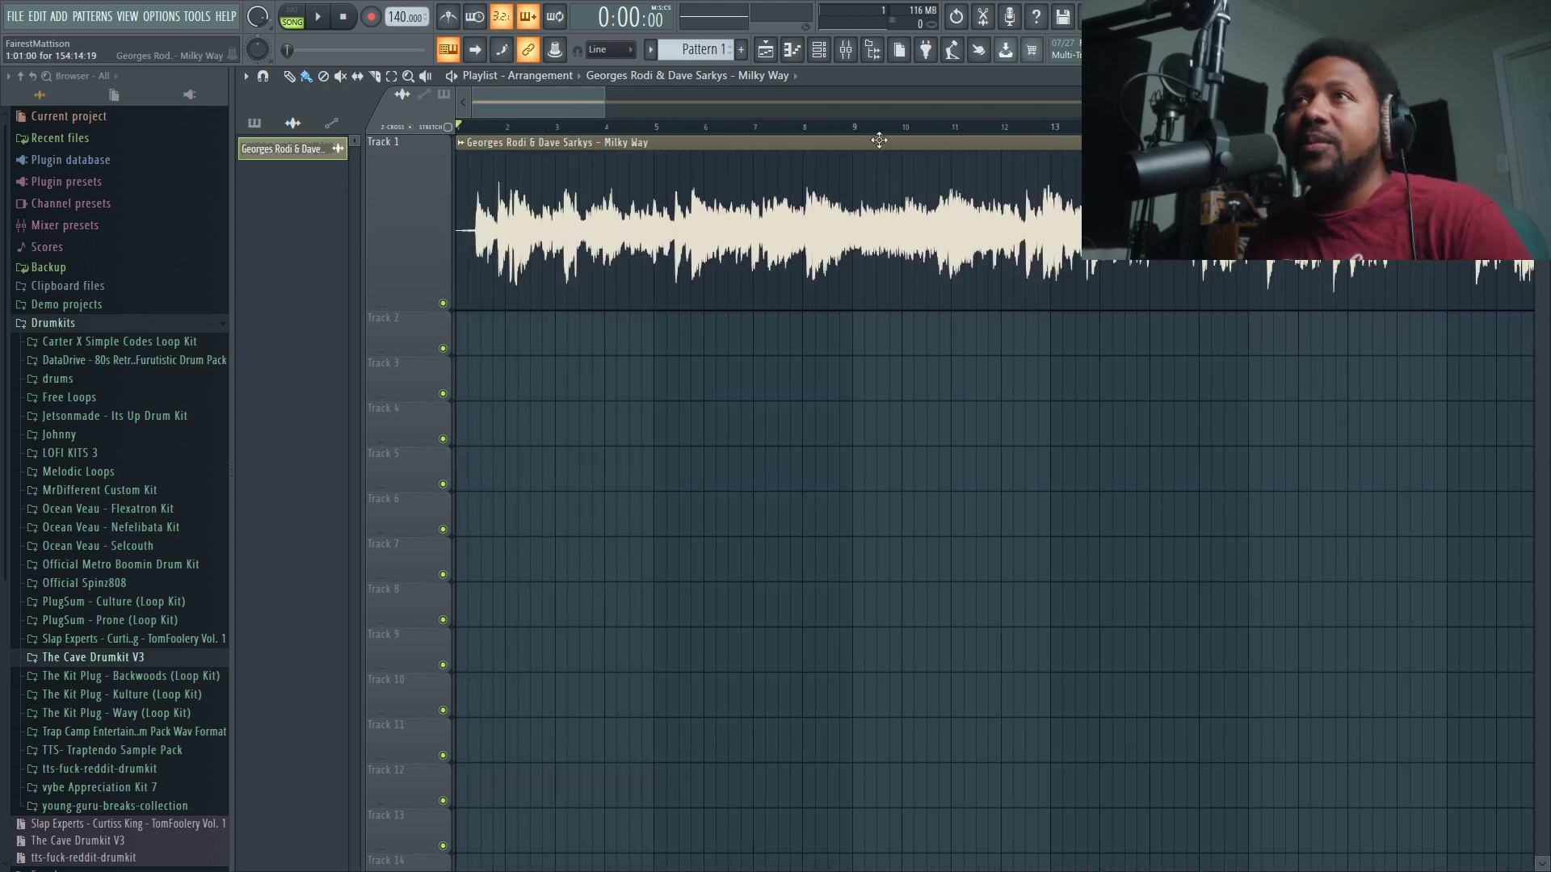
- Load Edison into the first effect slot of the Master mixer track and move its window lower
key(F9)
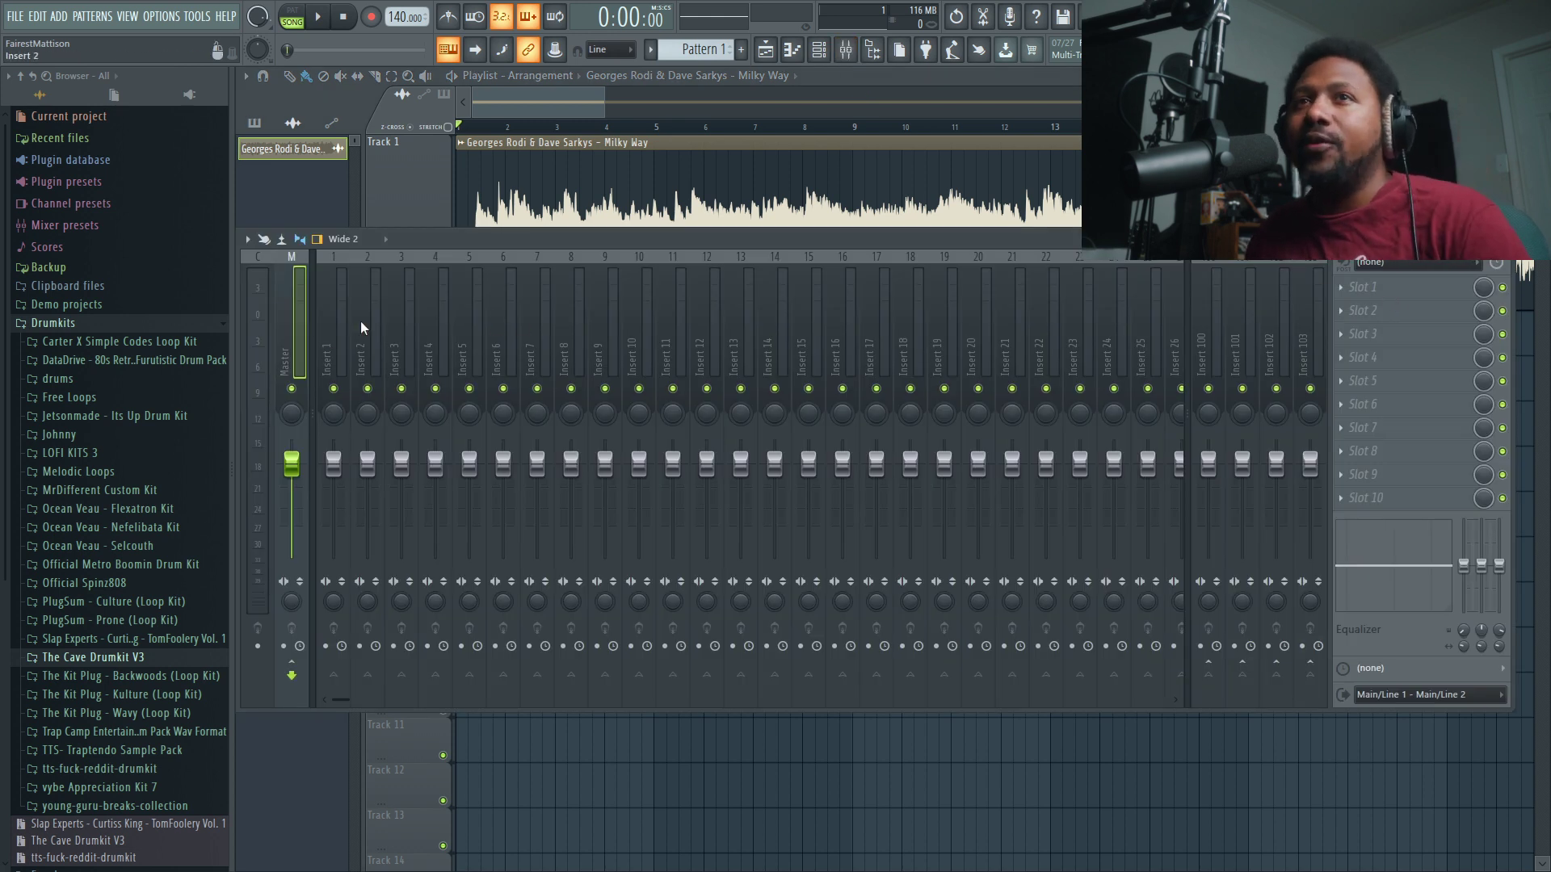
click(1365, 287)
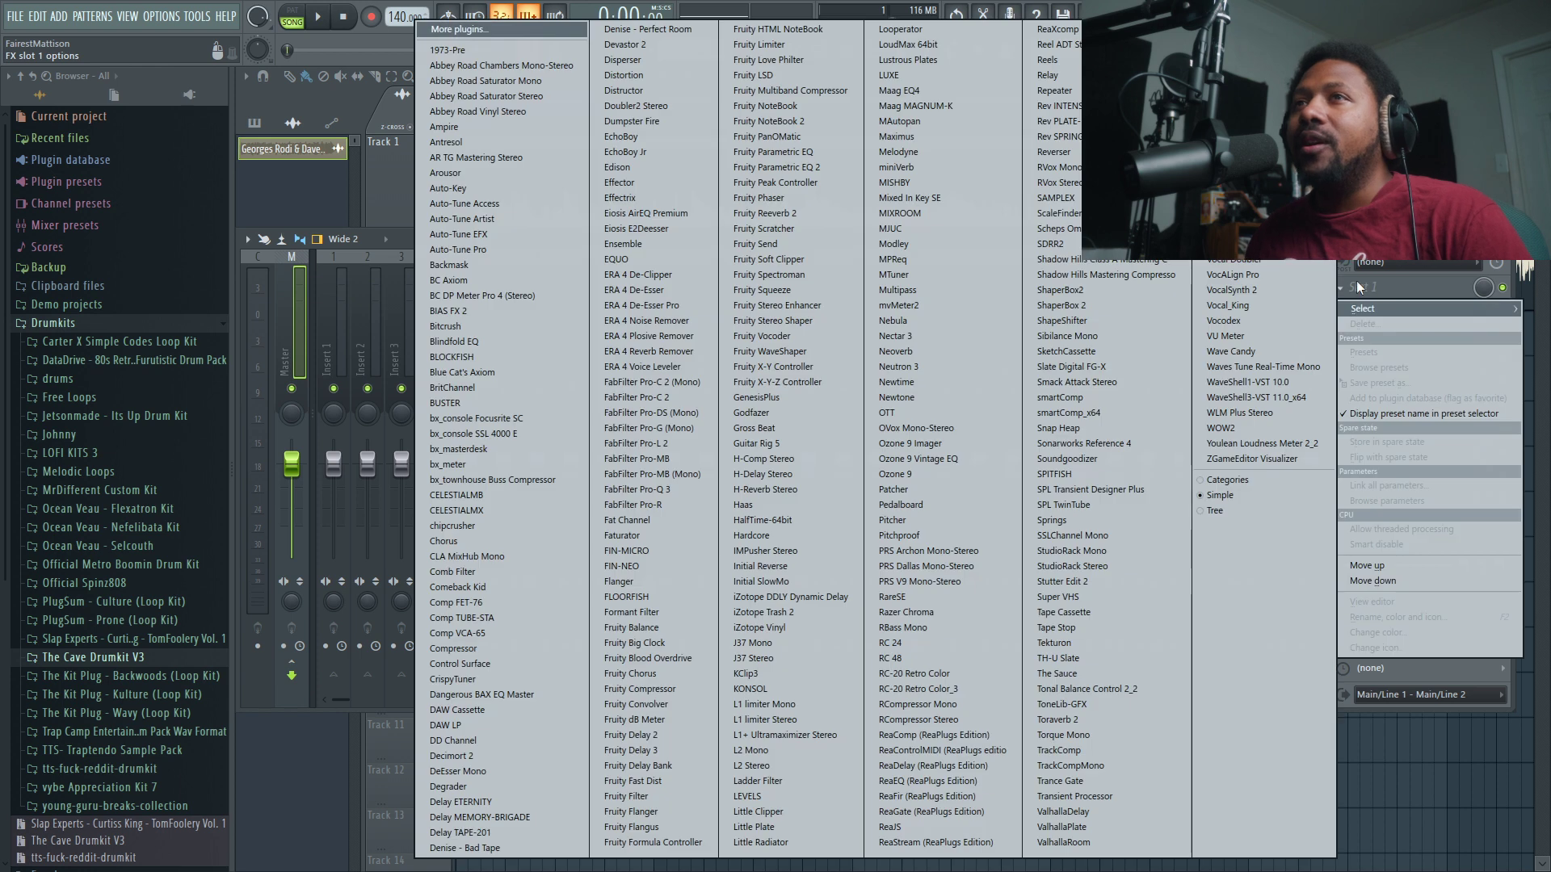
click(635, 168)
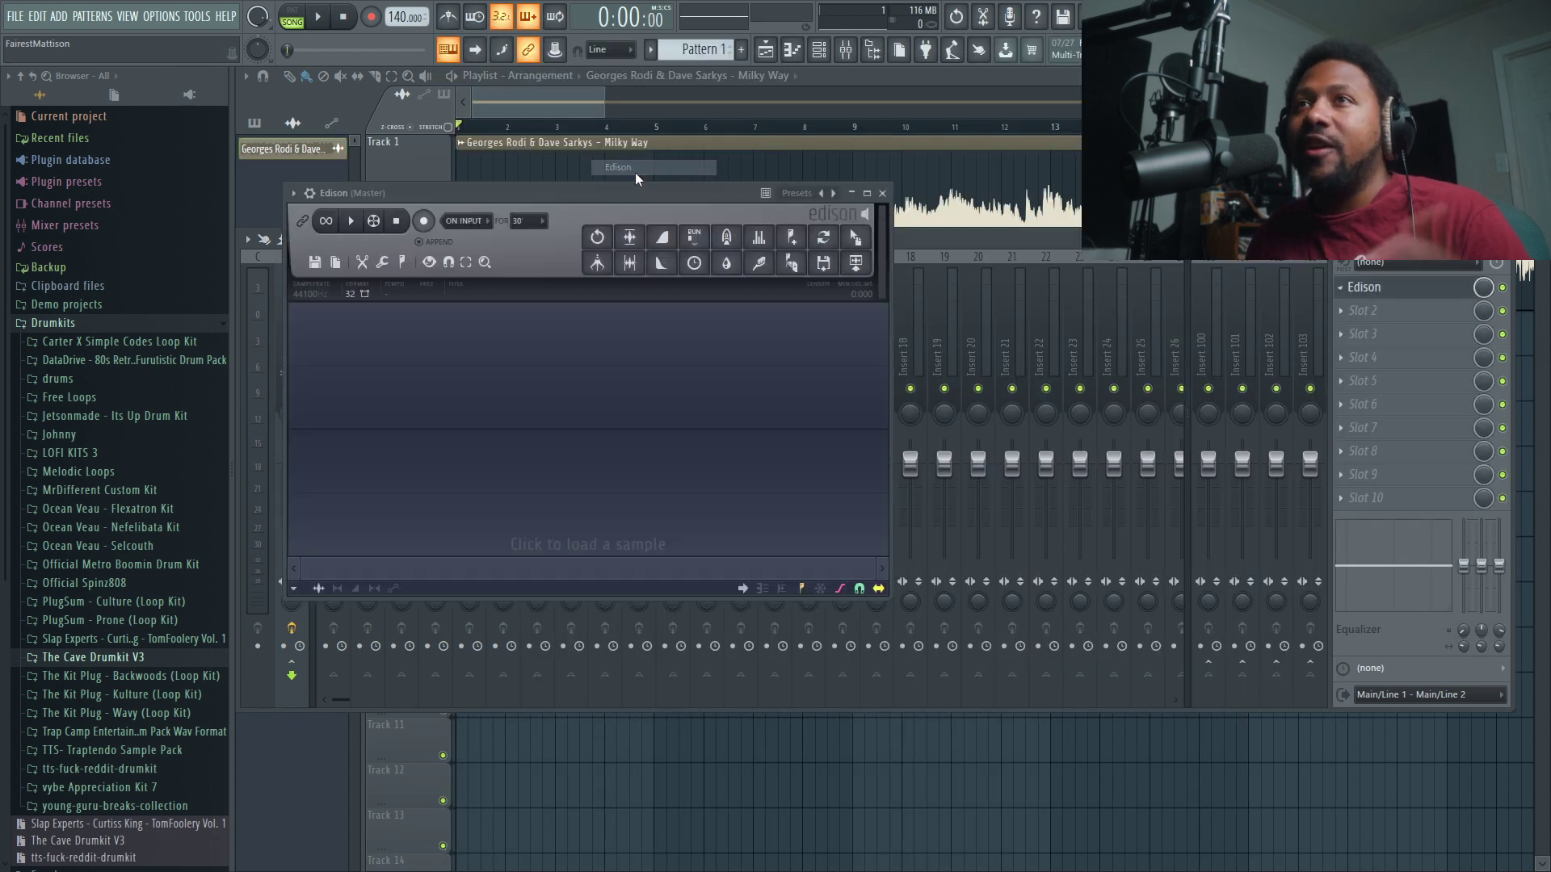
drag(640, 198, 719, 392)
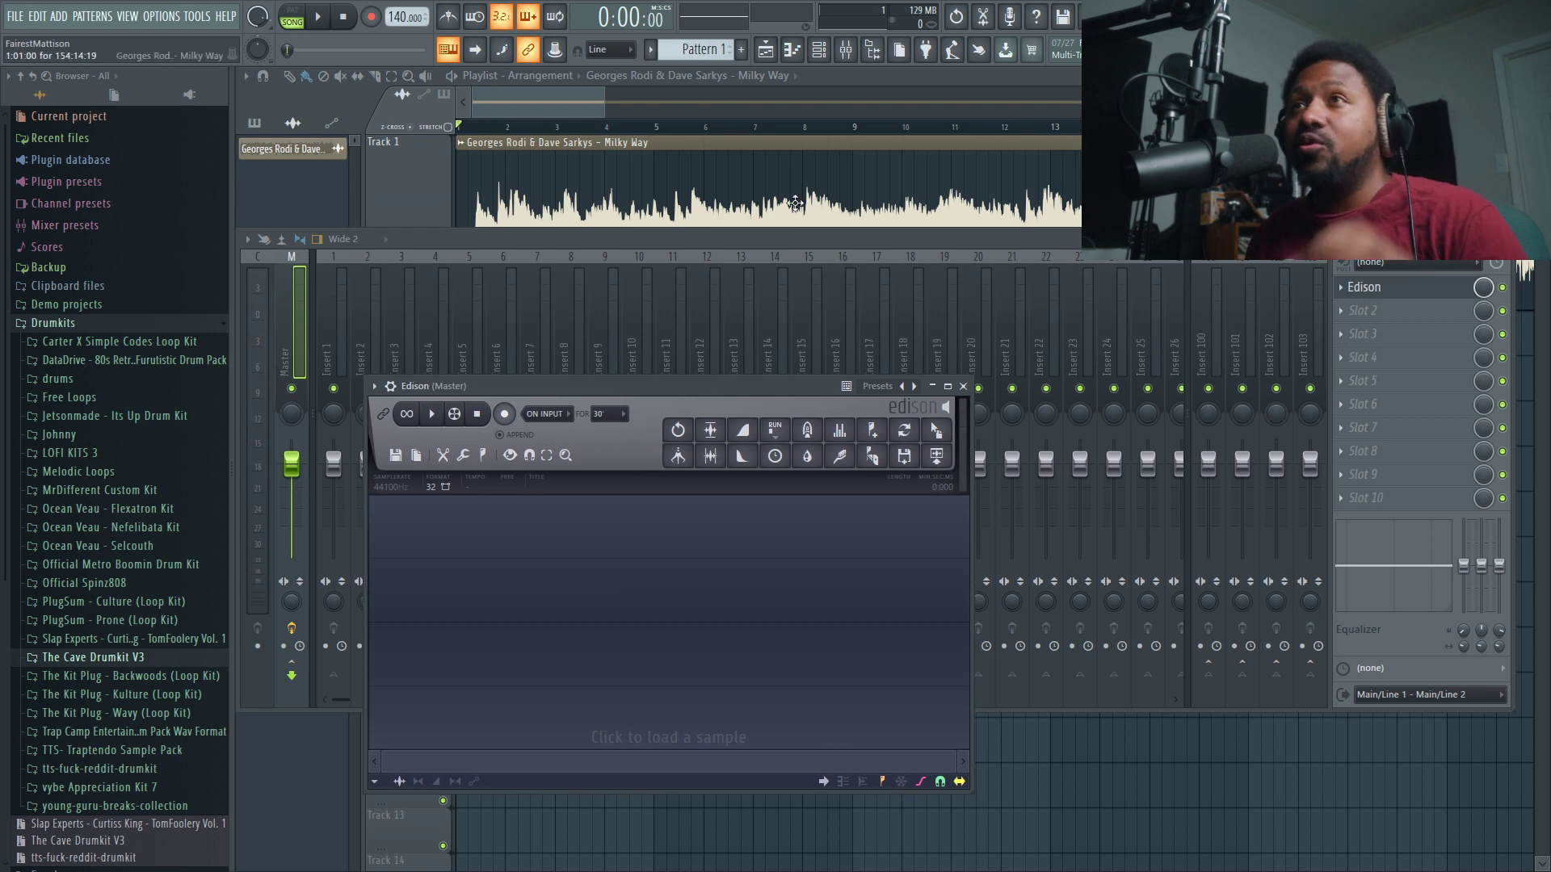
- Open the Milky Way clip's sample settings and load its waveform into Edison on the Master track, with playback stopped
double_click(809, 158)
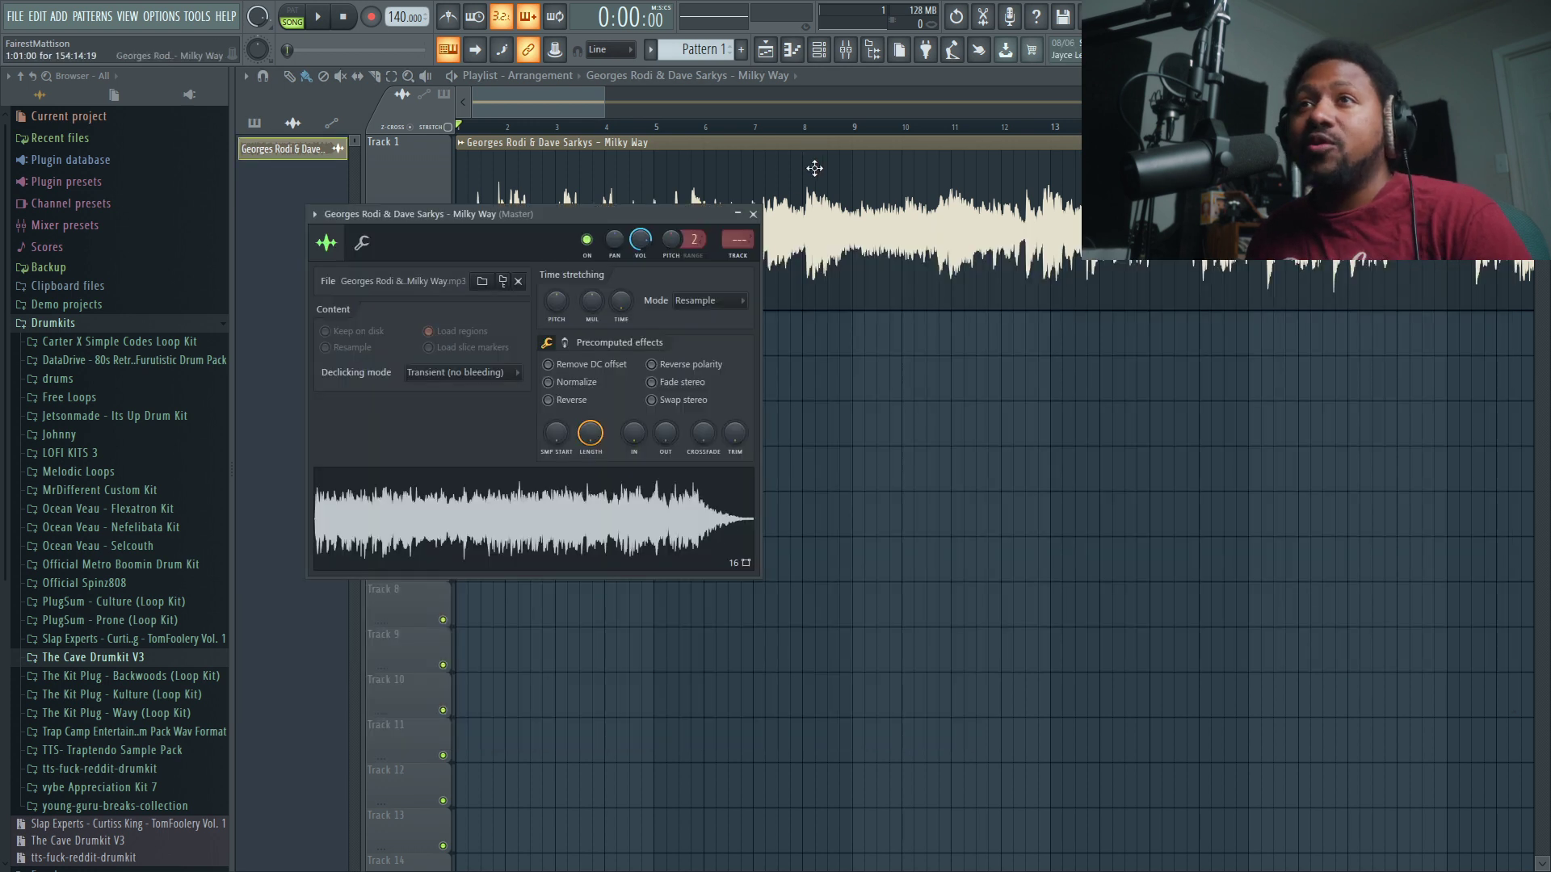
click(846, 56)
click(1394, 294)
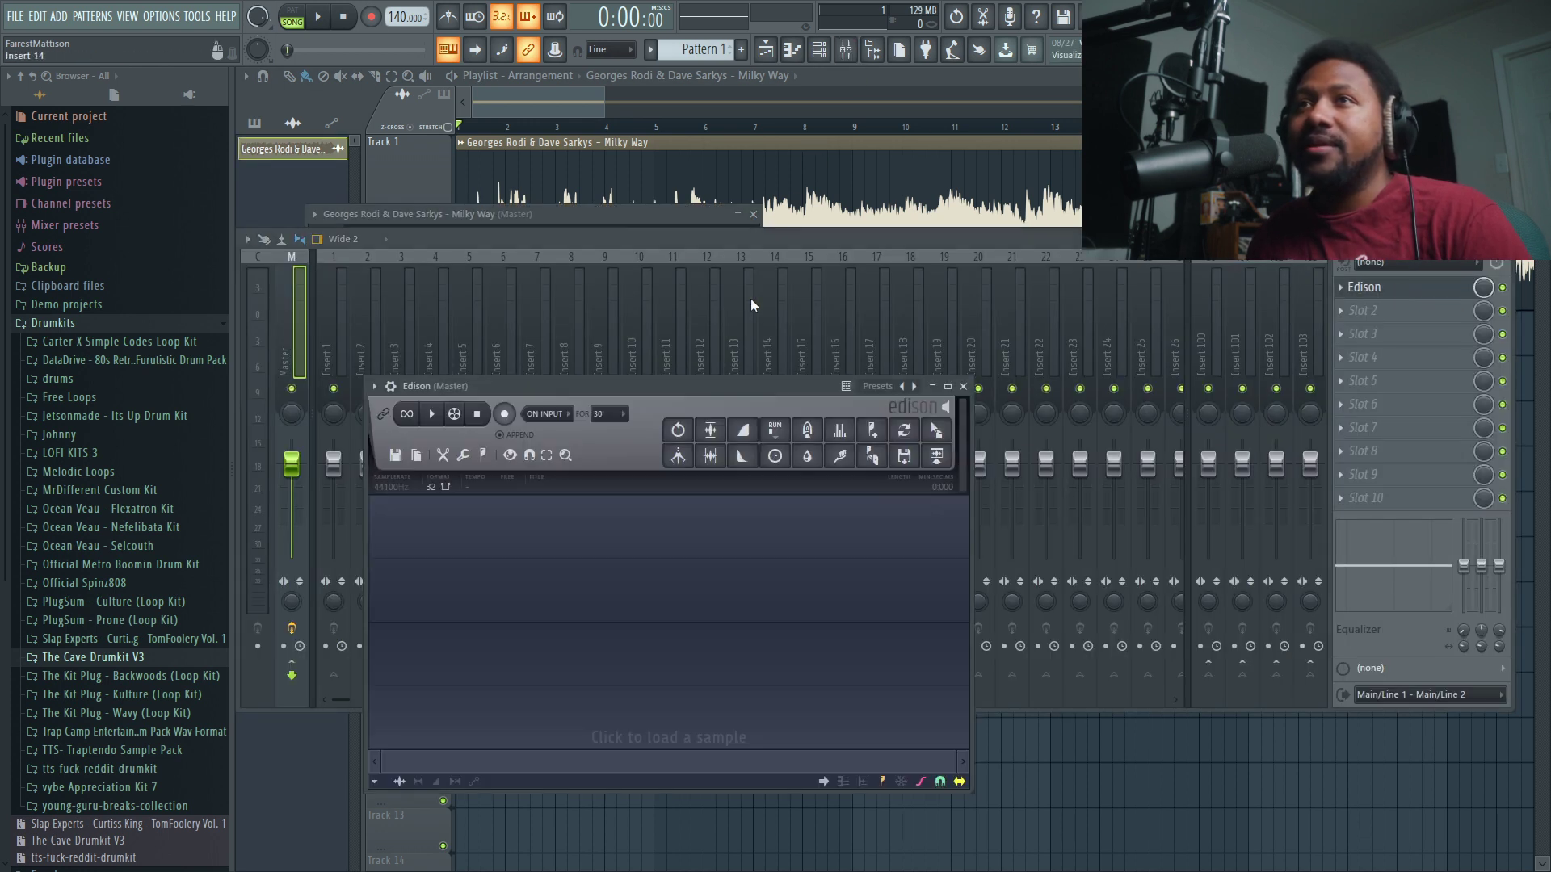
drag(729, 376, 958, 349)
click(420, 214)
drag(531, 514, 909, 549)
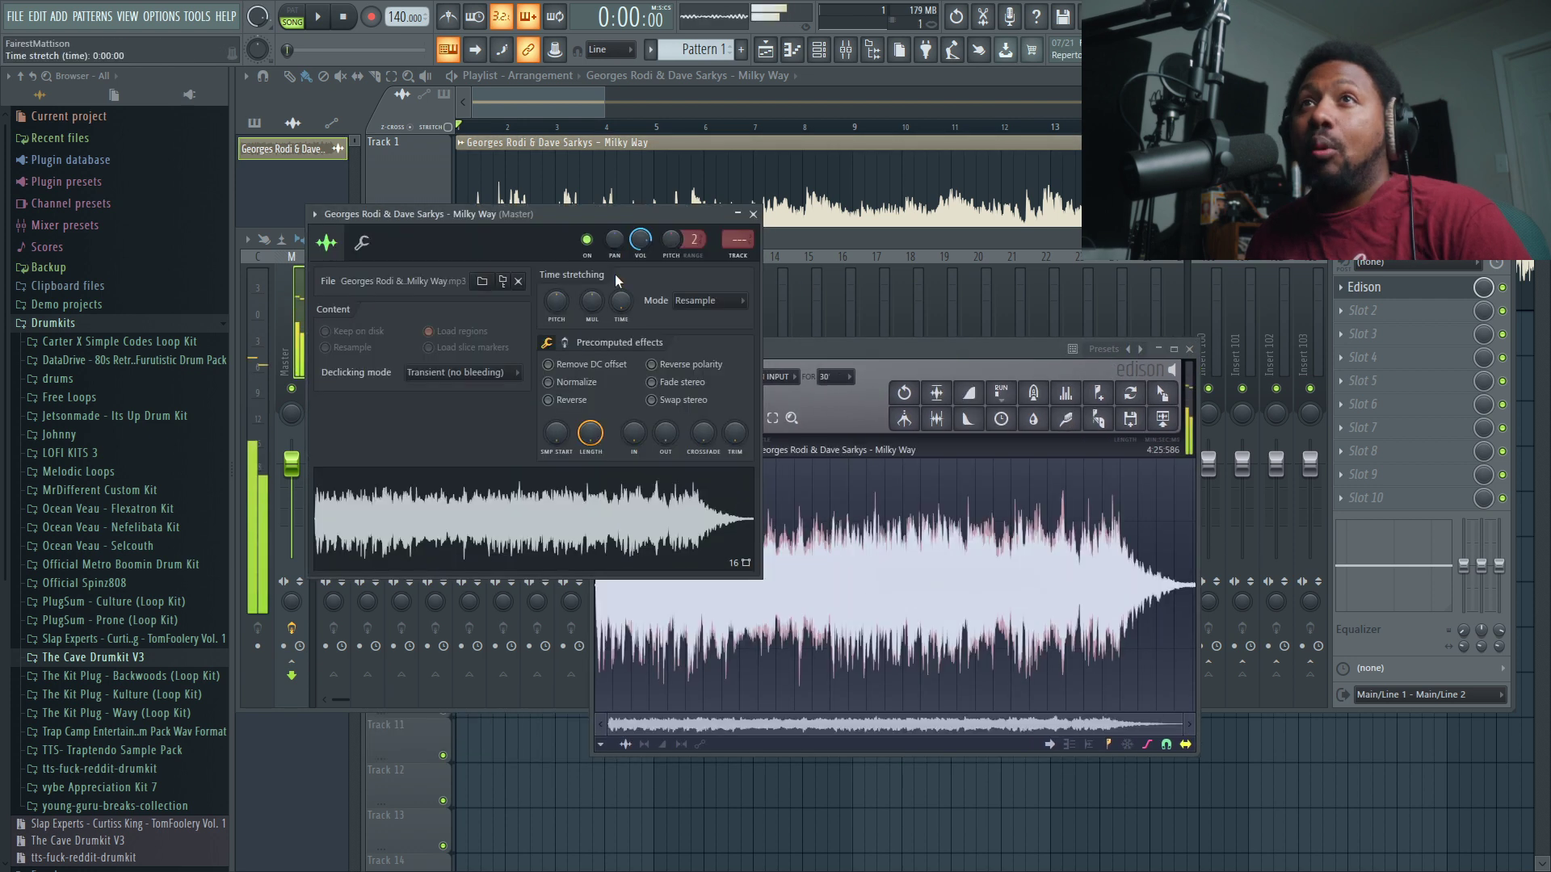
click(347, 16)
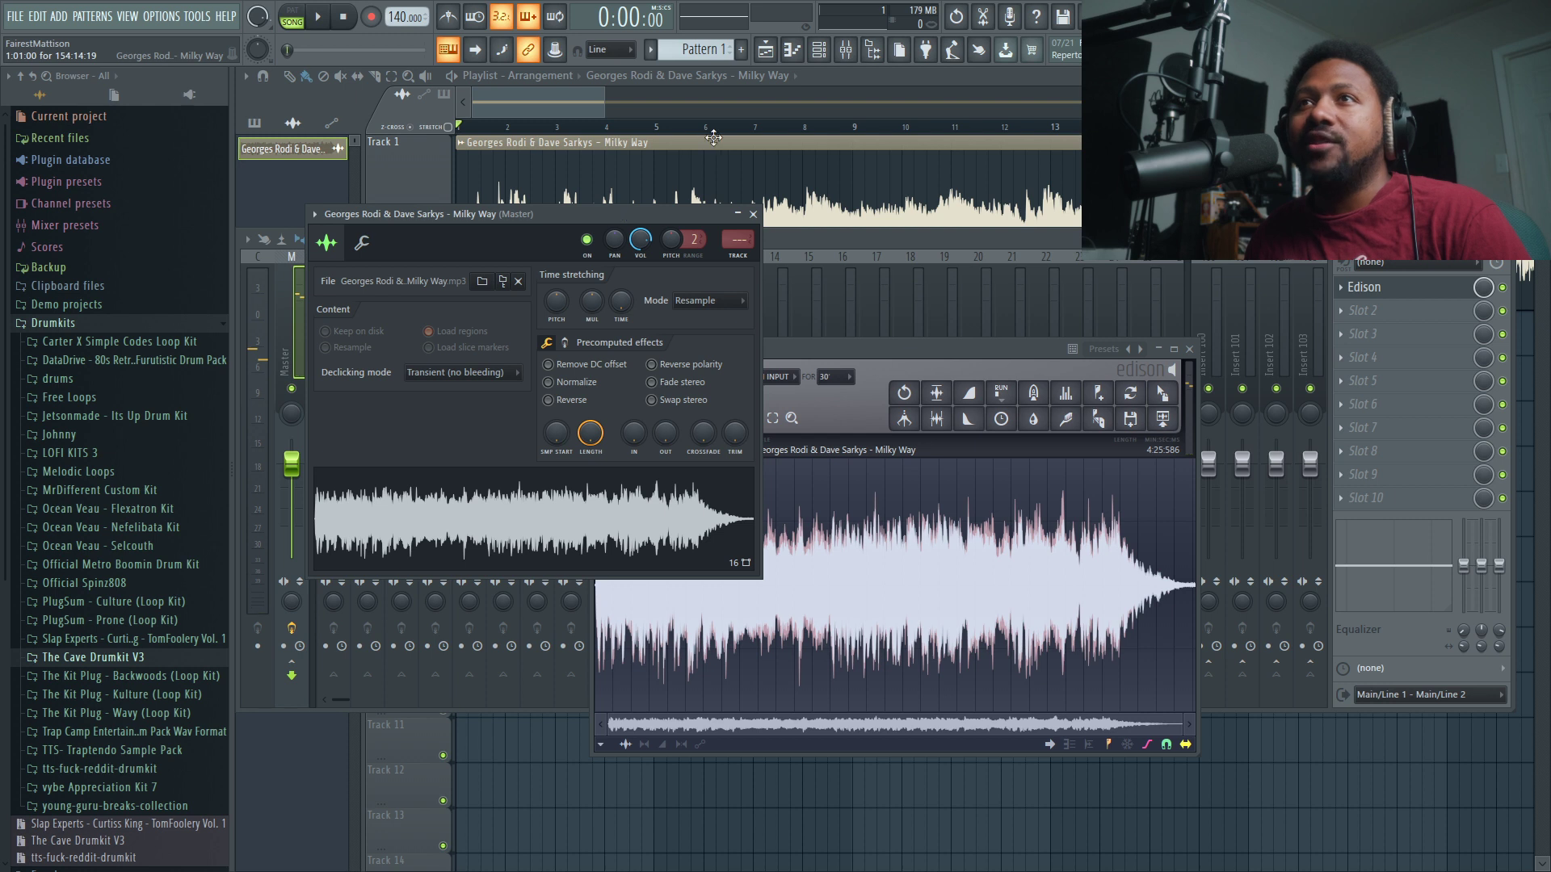
- Close the sample settings window and mute Track 1 in the playlist
click(754, 214)
click(832, 75)
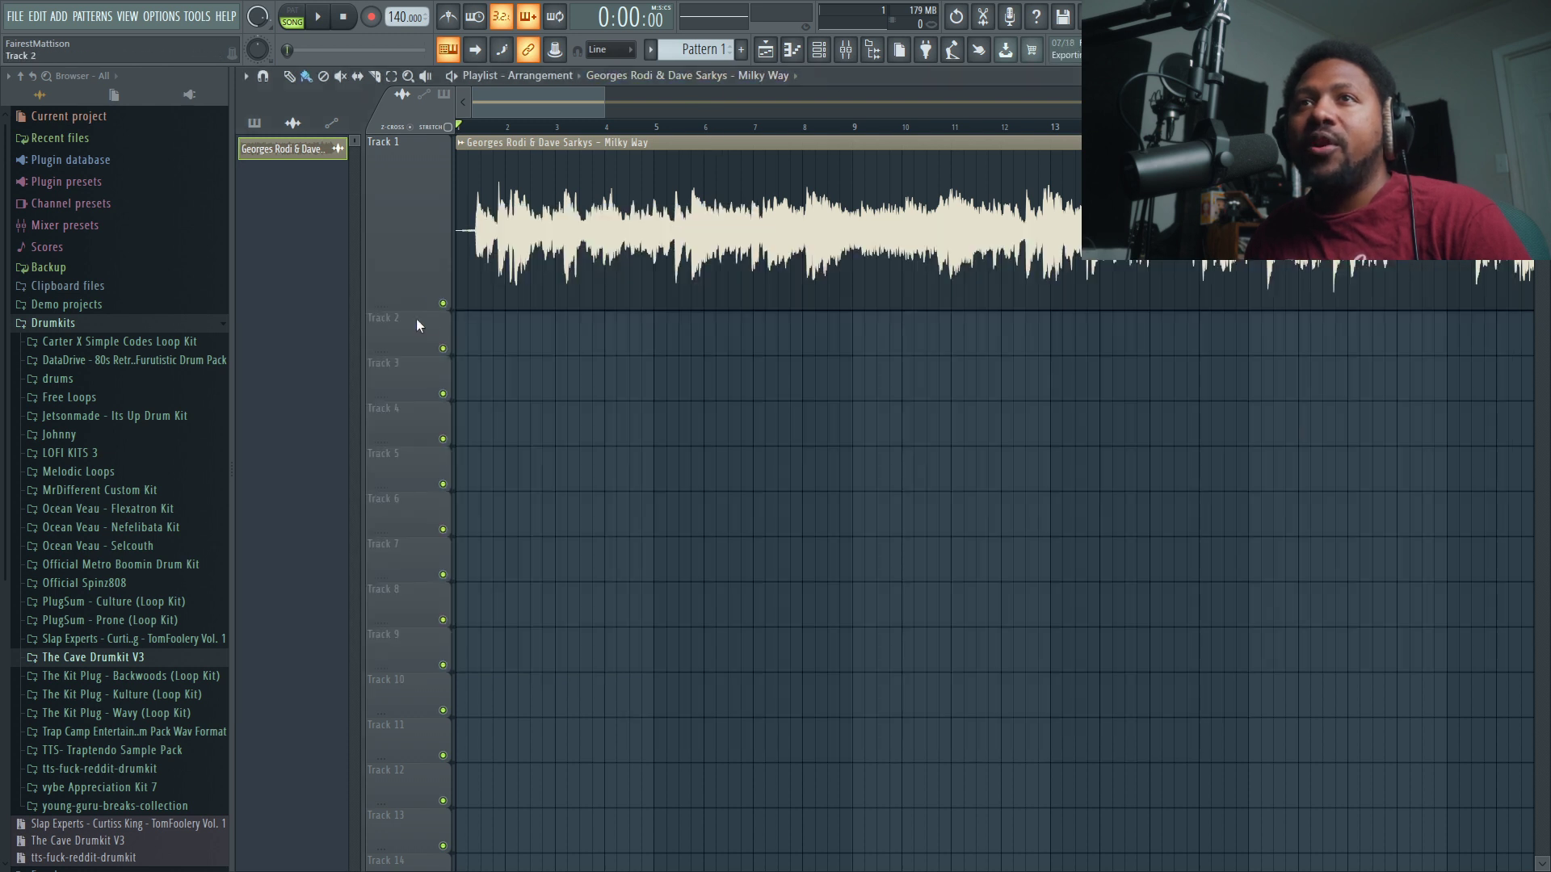
click(443, 304)
- Bring the Master track's Edison window back up and trim the silence from the ends of the Milky Way sample
click(846, 50)
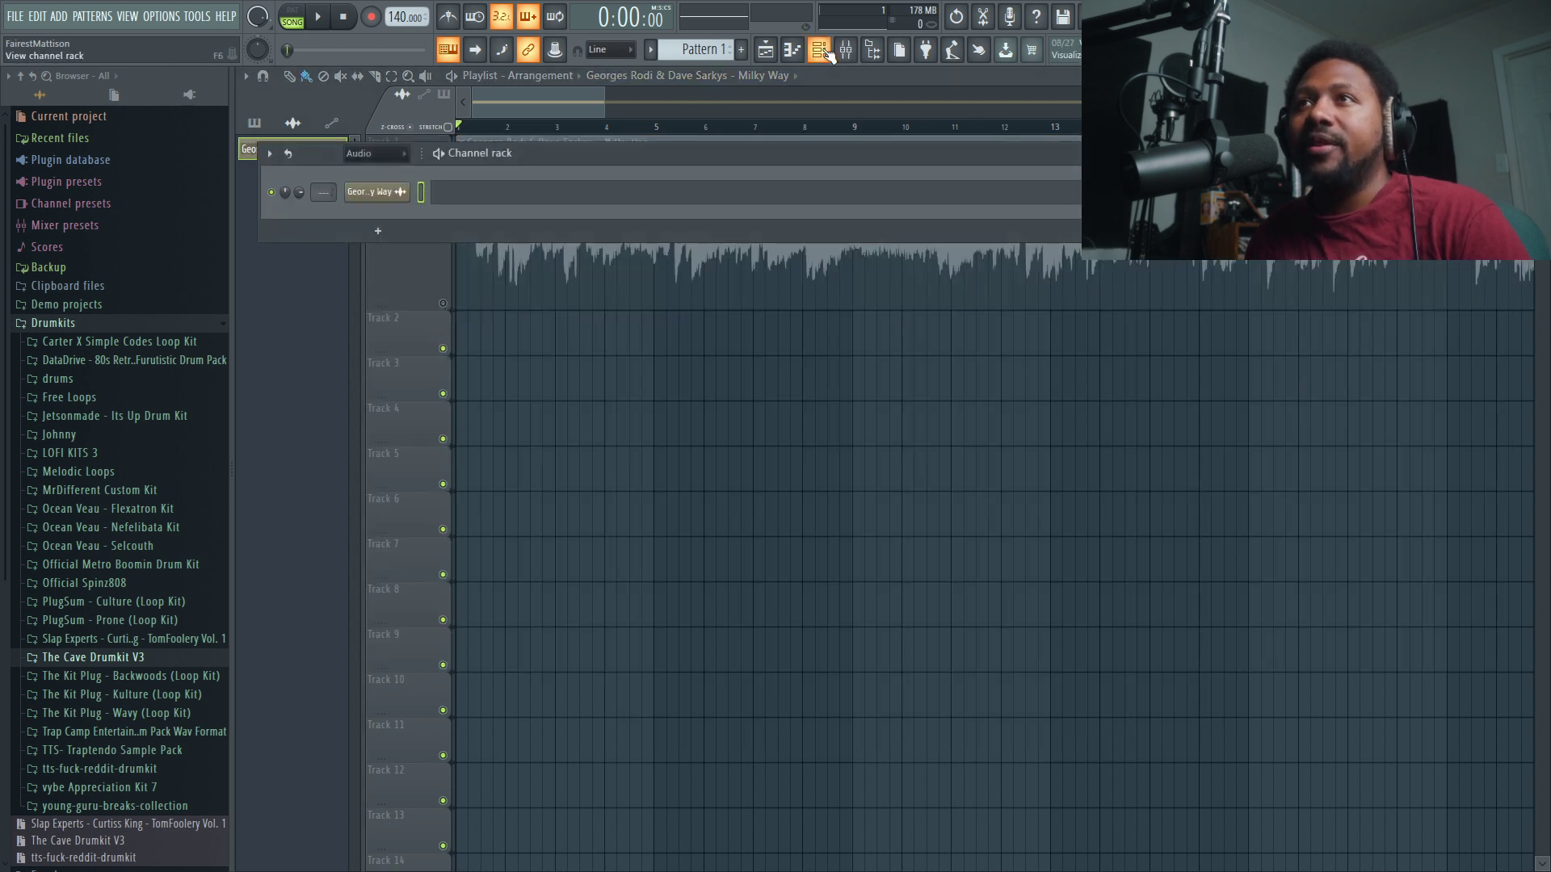
click(848, 52)
click(1421, 287)
drag(861, 352, 806, 307)
scroll(806, 512, up, 4)
drag(817, 677, 587, 681)
scroll(711, 539, up, 3)
scroll(620, 517, up, 3)
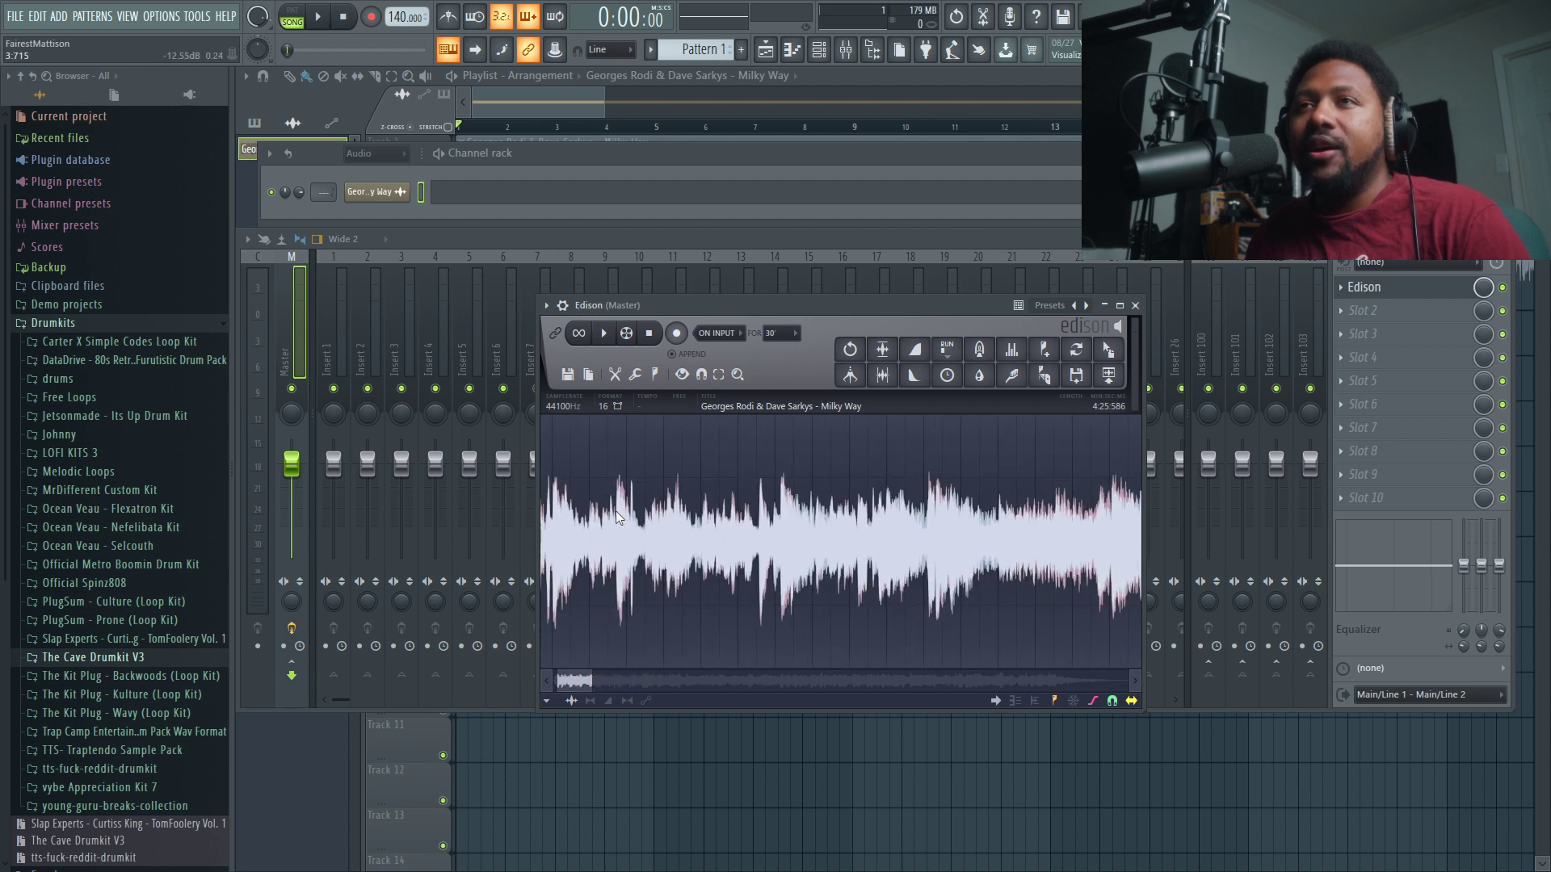
drag(575, 685, 564, 683)
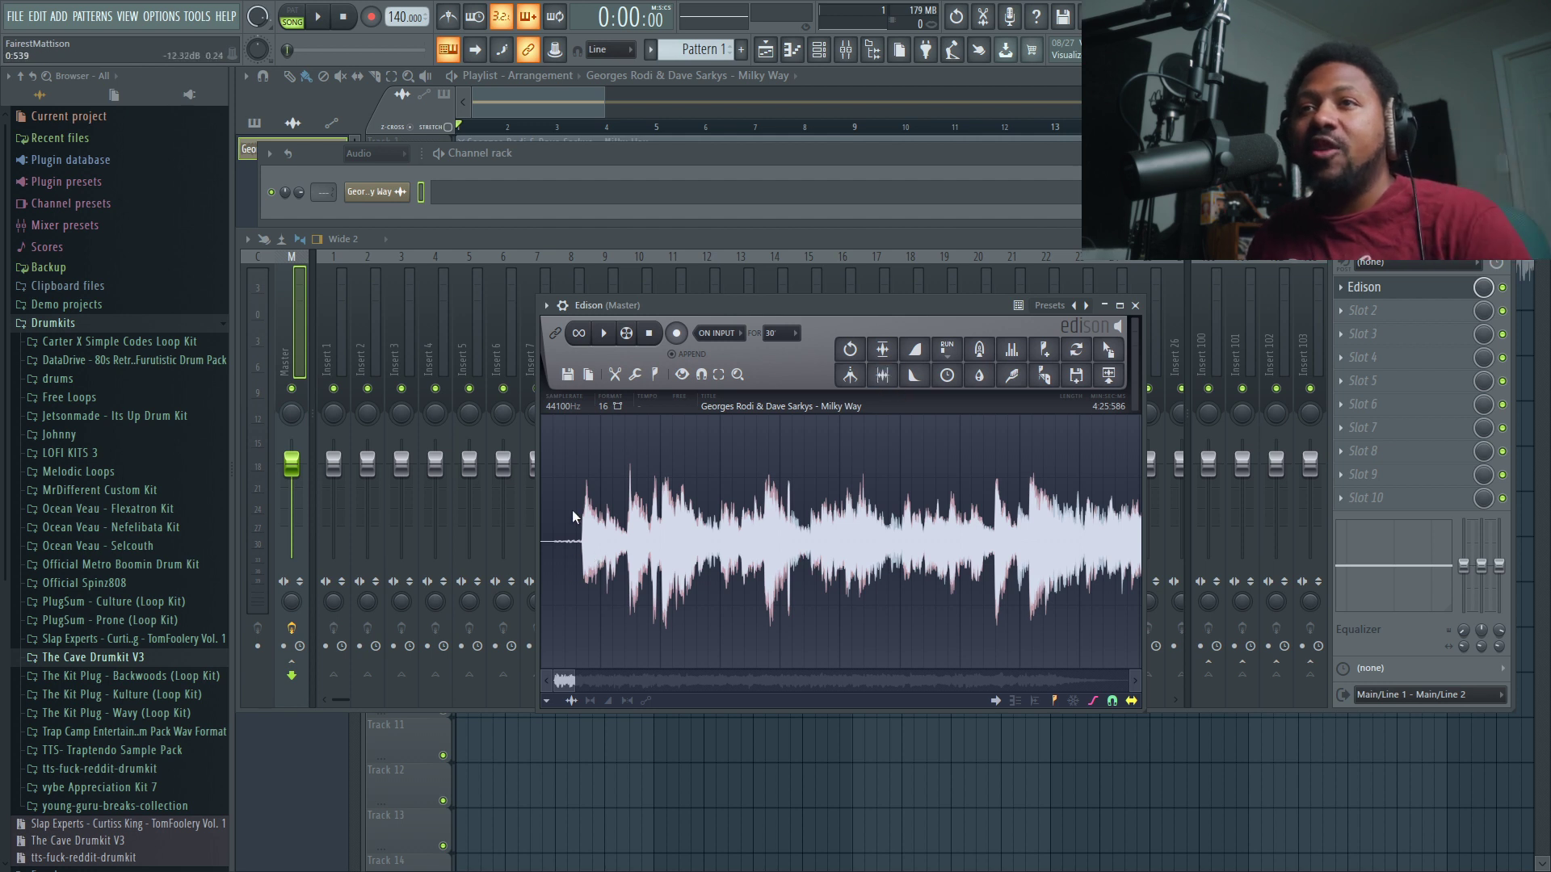
click(882, 374)
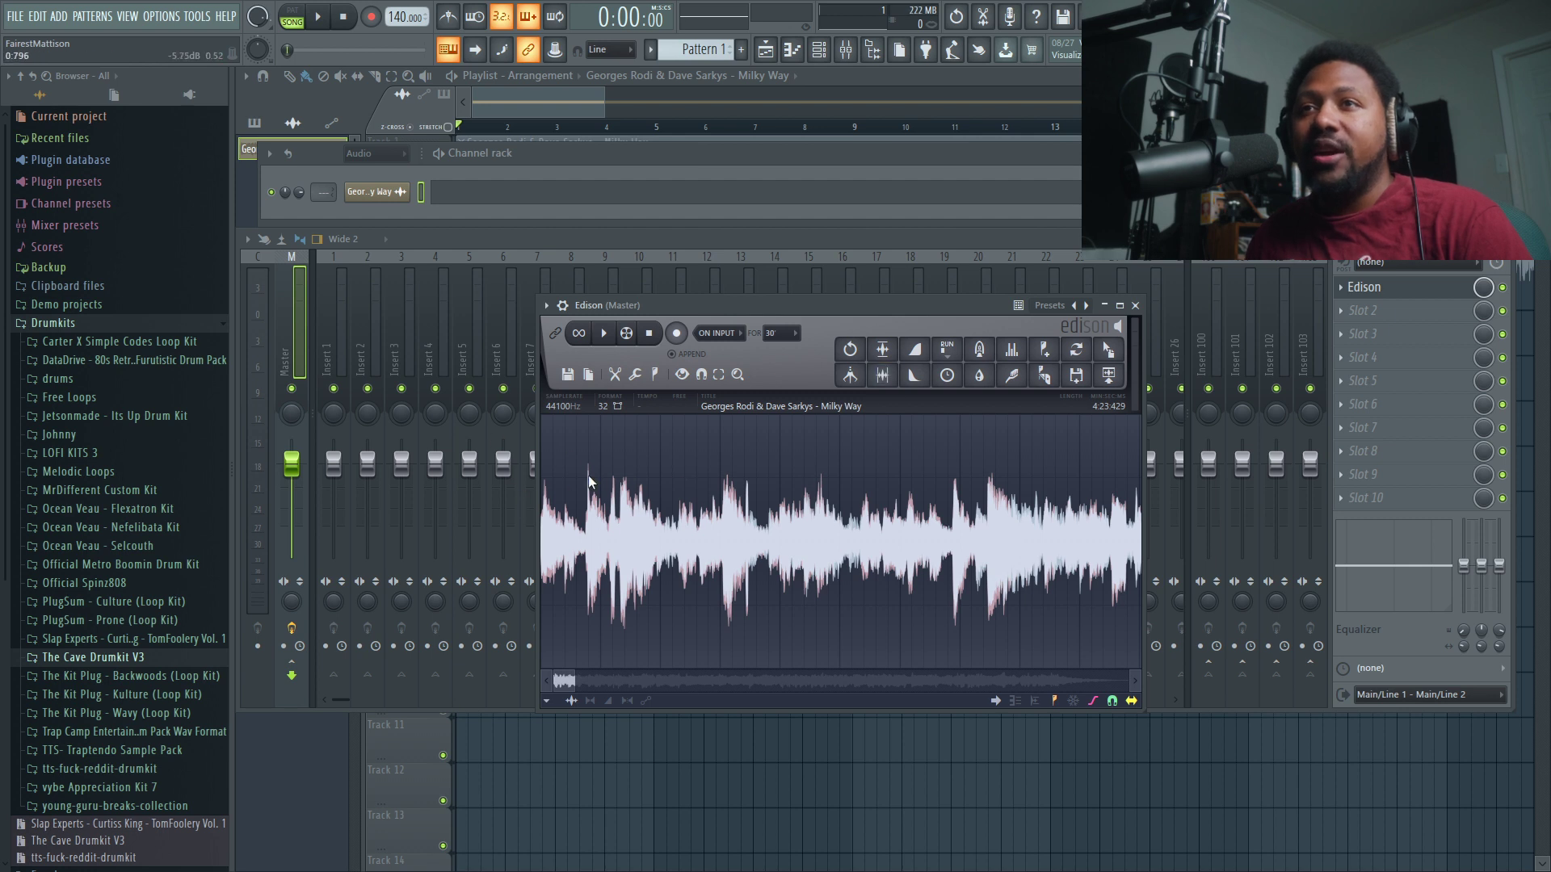
- Play the trimmed sample in Edison, enable looped playback and listen again from the start to find a section's end
click(605, 336)
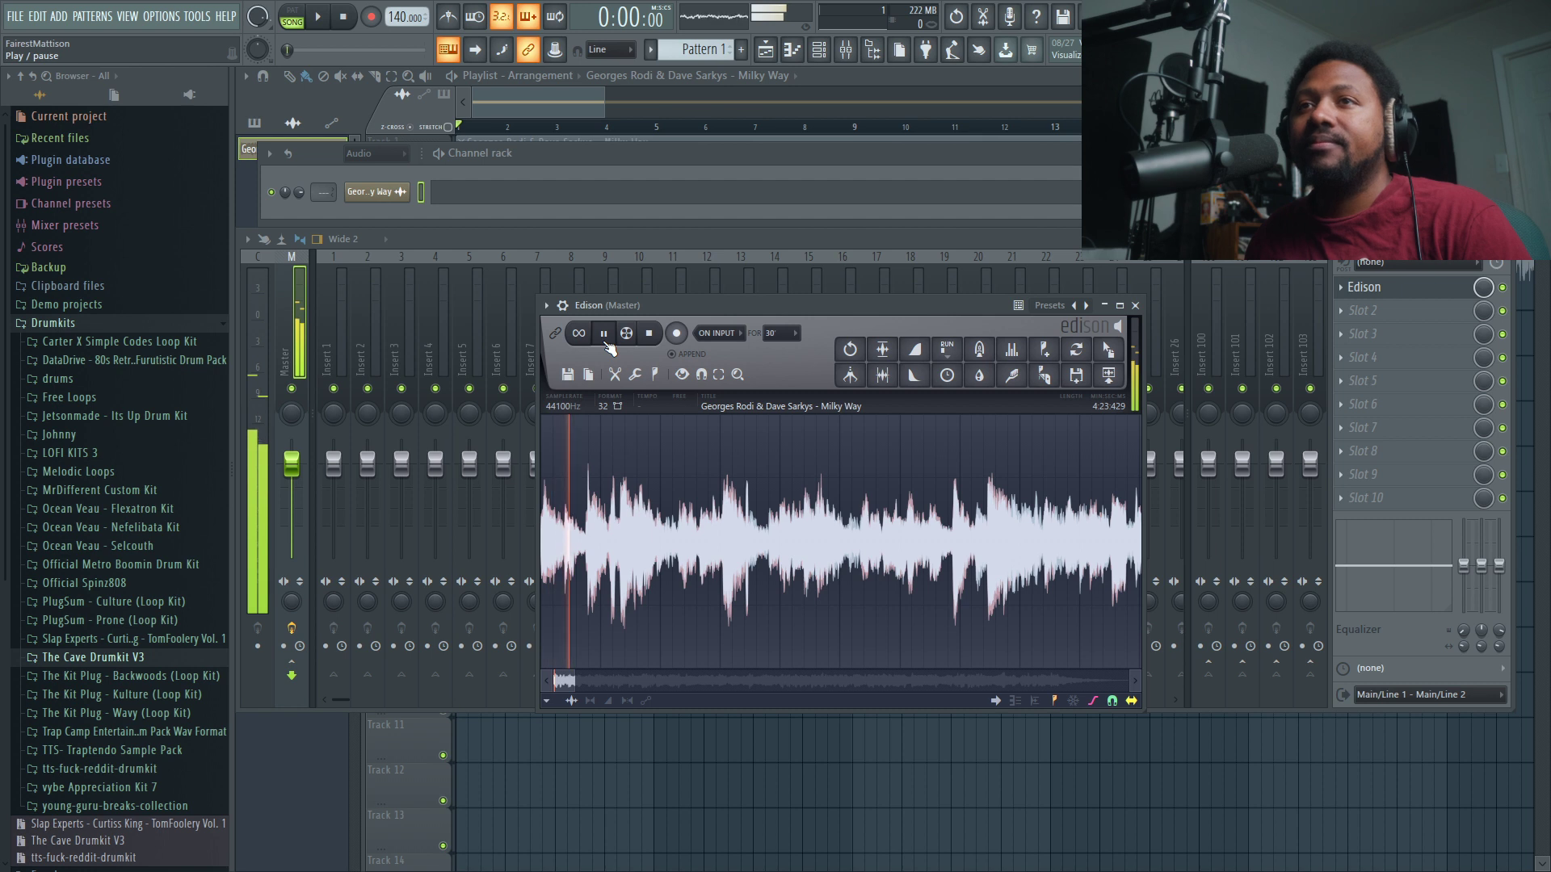
click(649, 334)
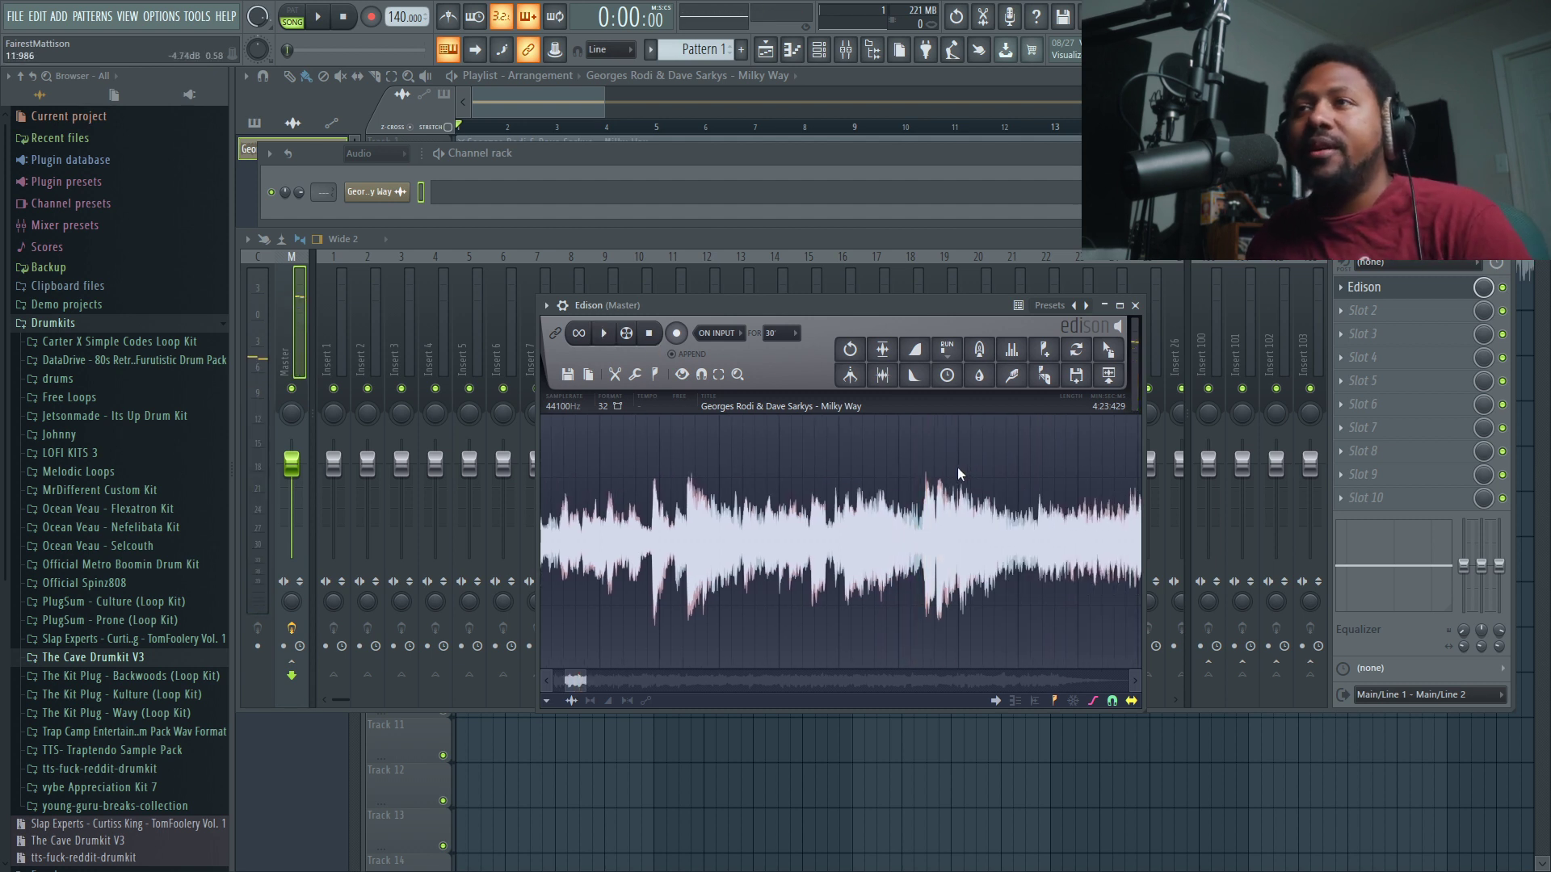
click(580, 335)
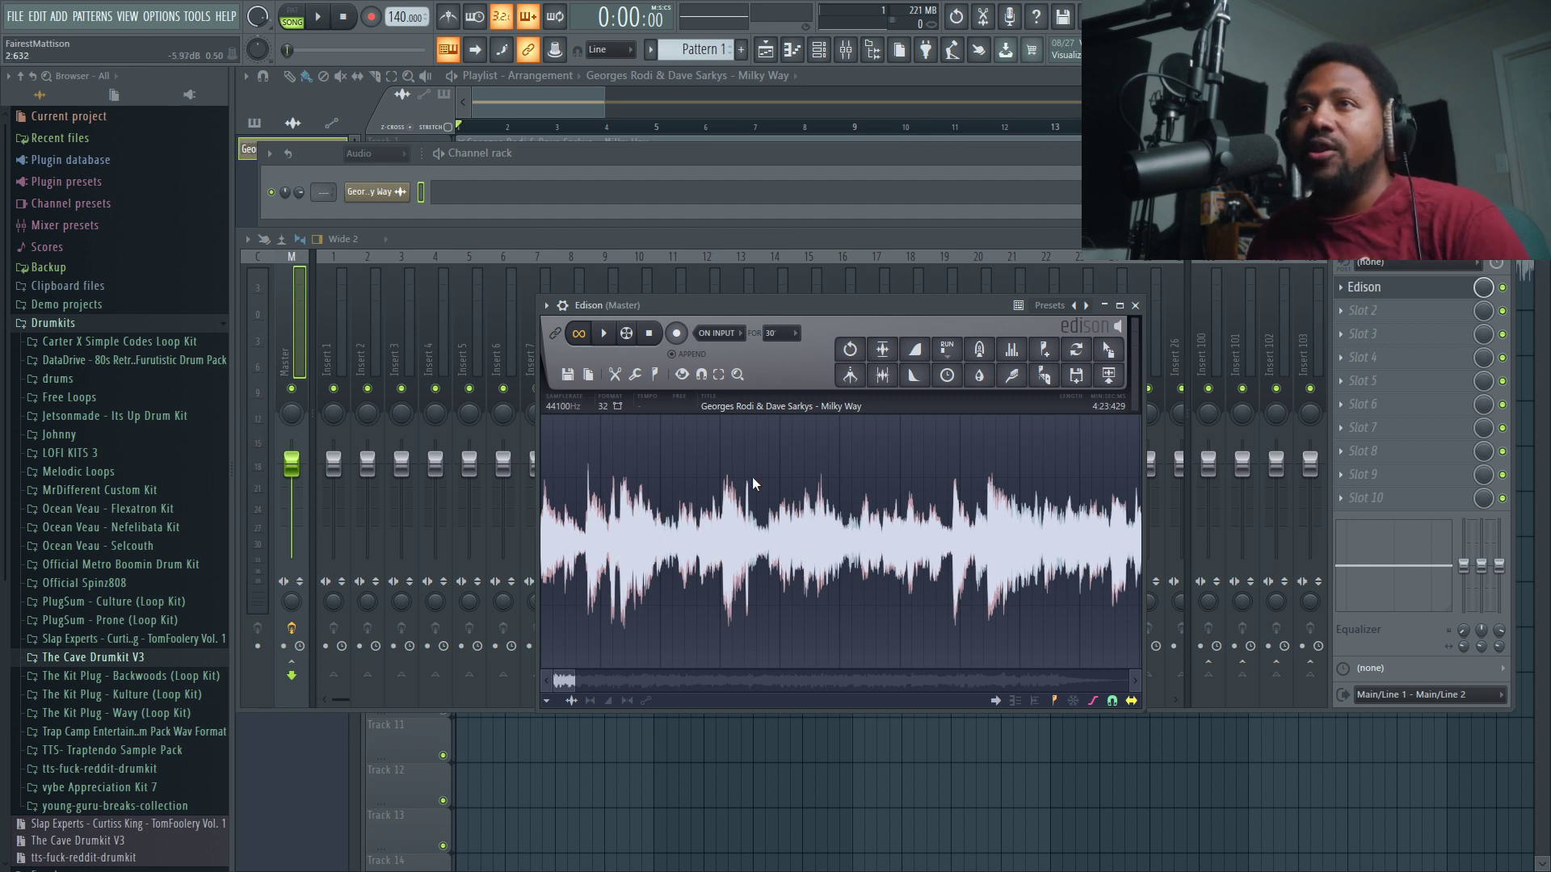
key(space)
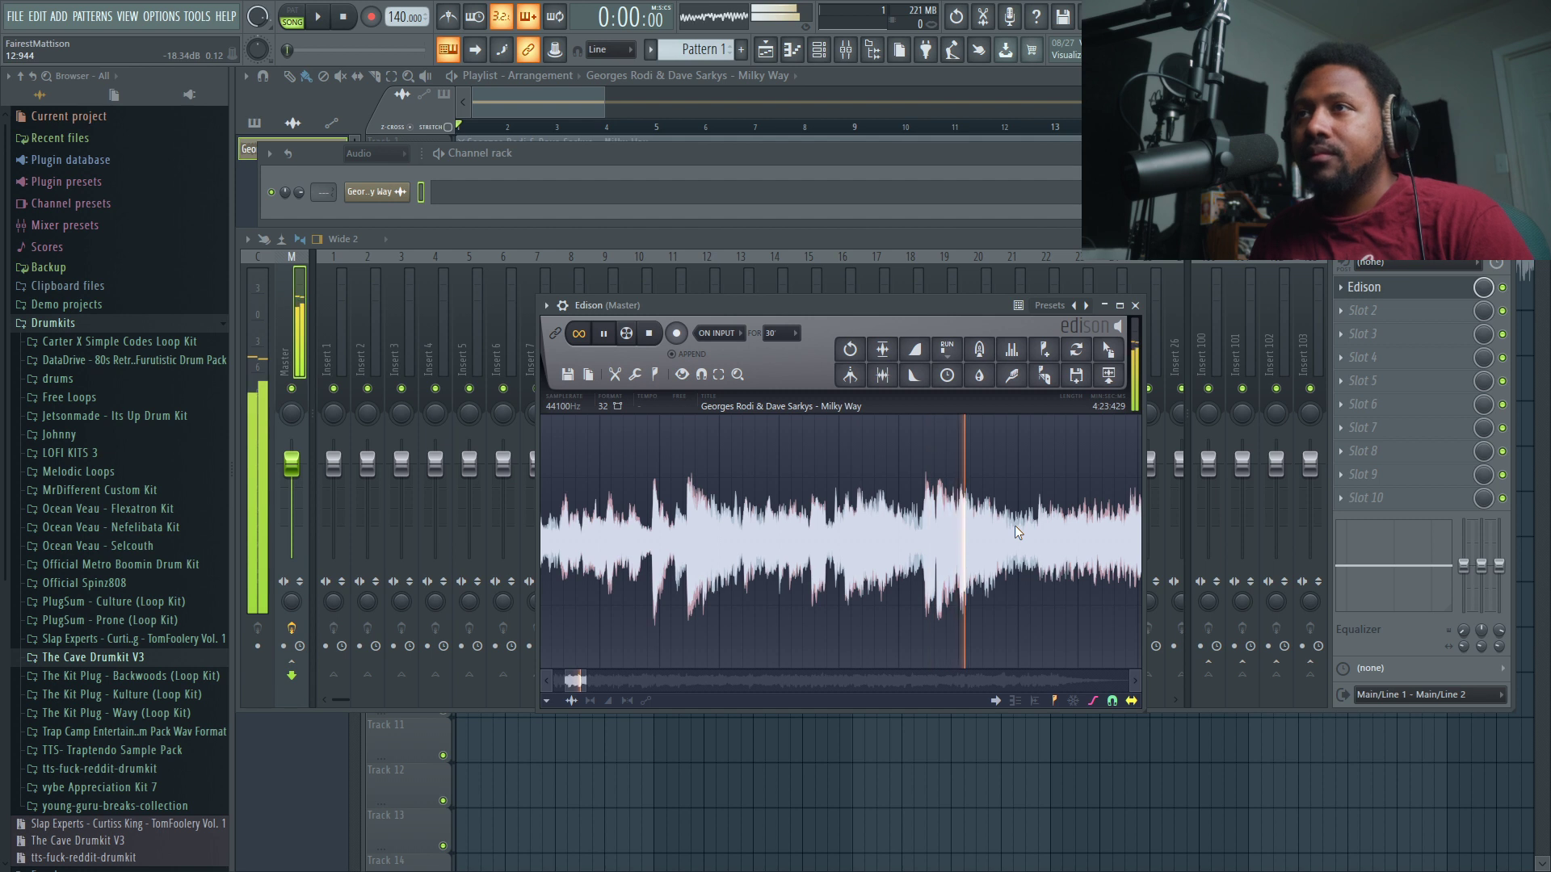
key(space)
- Select about the first 12 seconds of the sample in Edison and play the selection to check the loop
drag(958, 468, 482, 487)
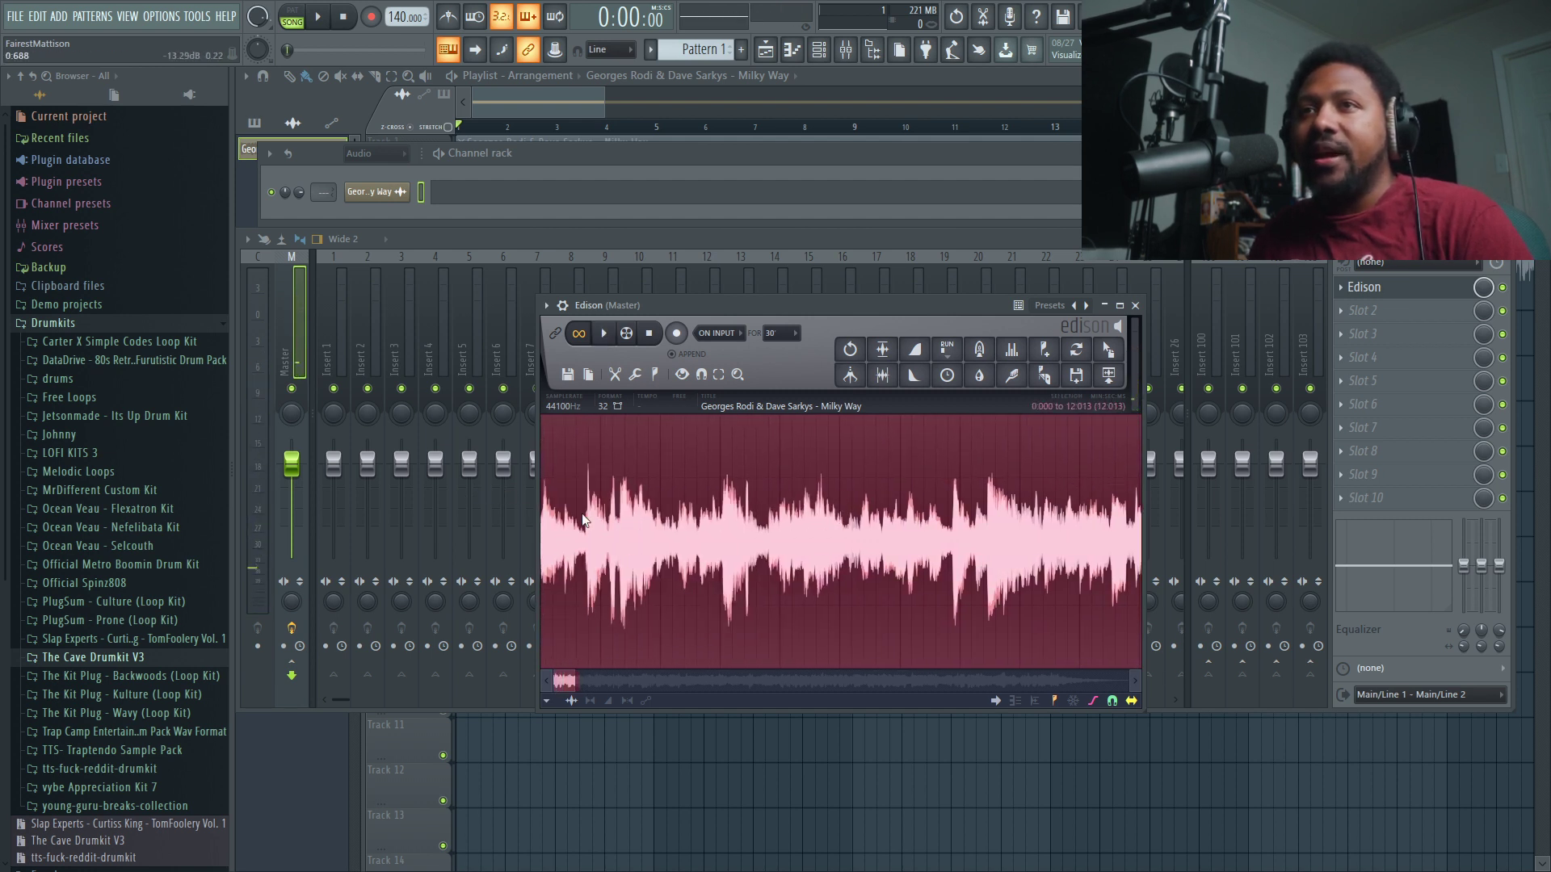
key(space)
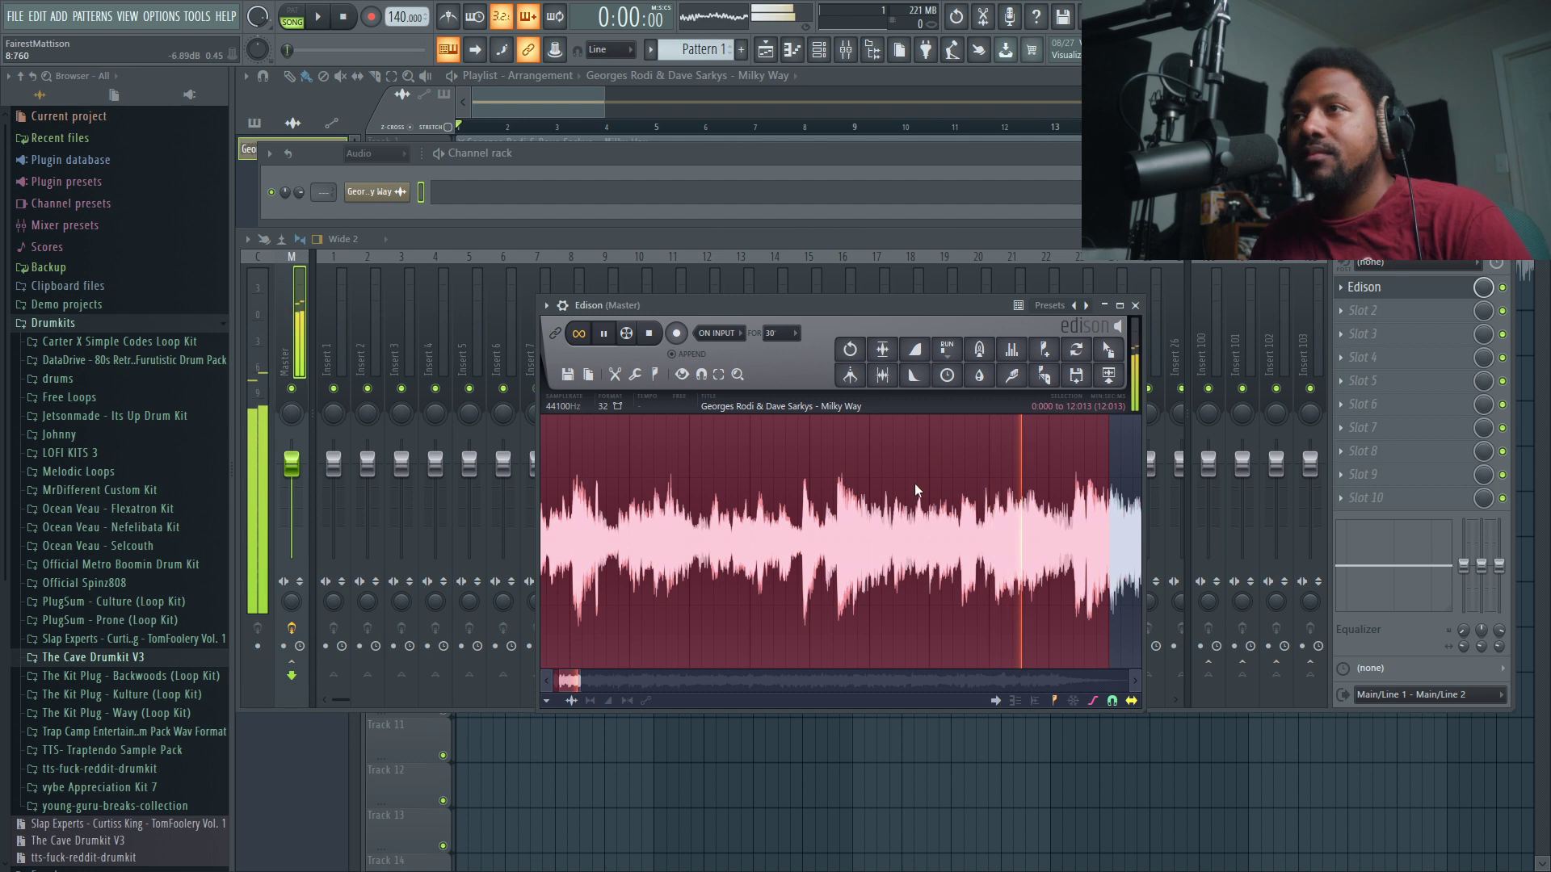
key(space)
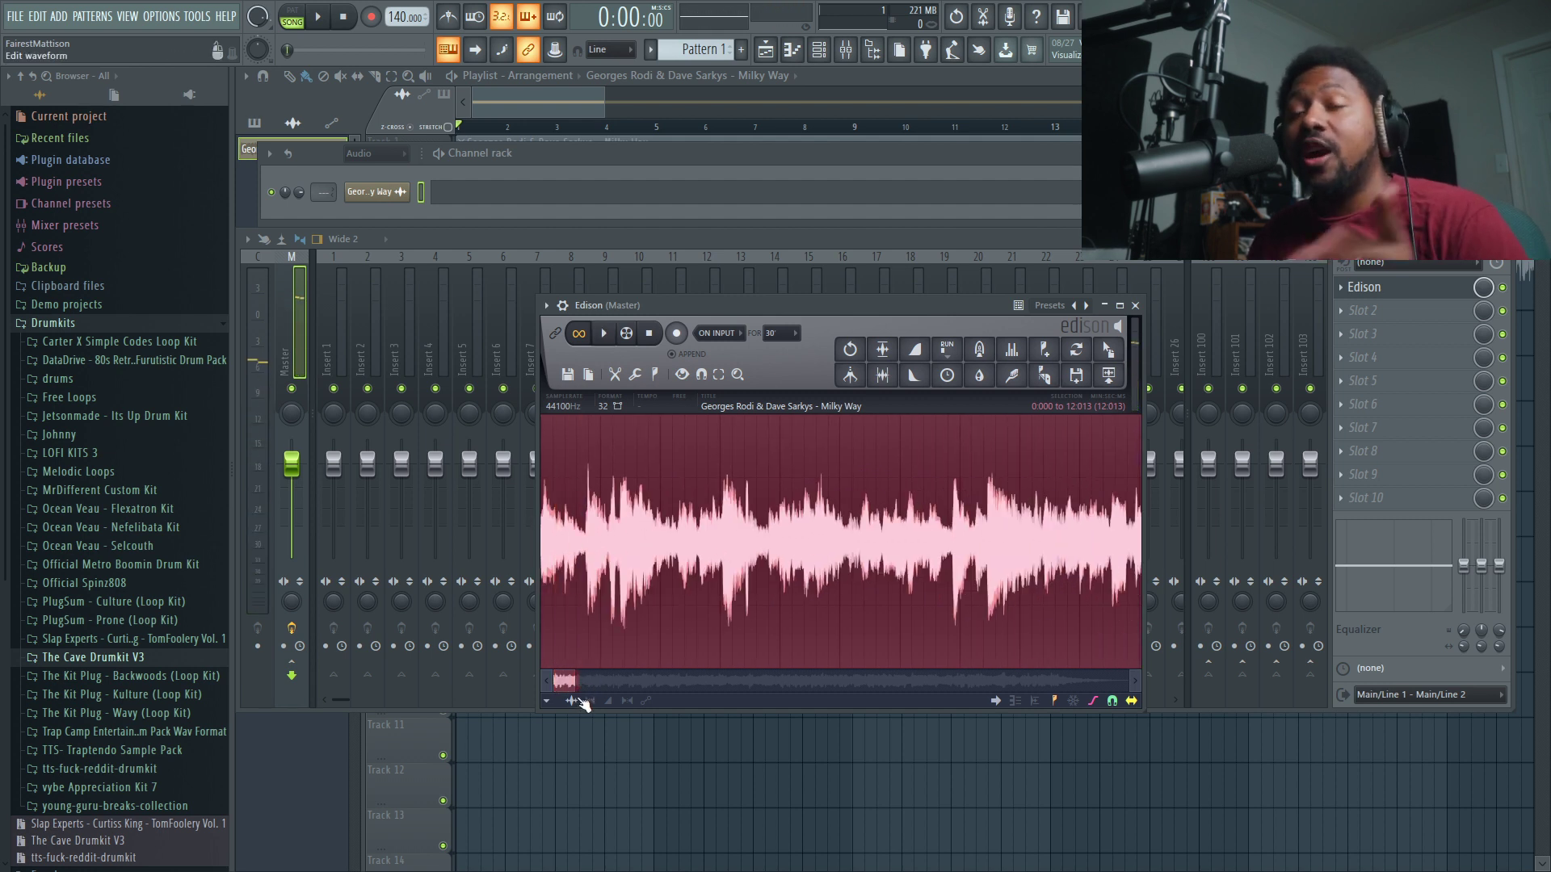
- Use zero-crossing snapping in Edison and fine-tune the selection's end to about 12.016 seconds
drag(564, 683, 580, 682)
scroll(748, 574, up, 5)
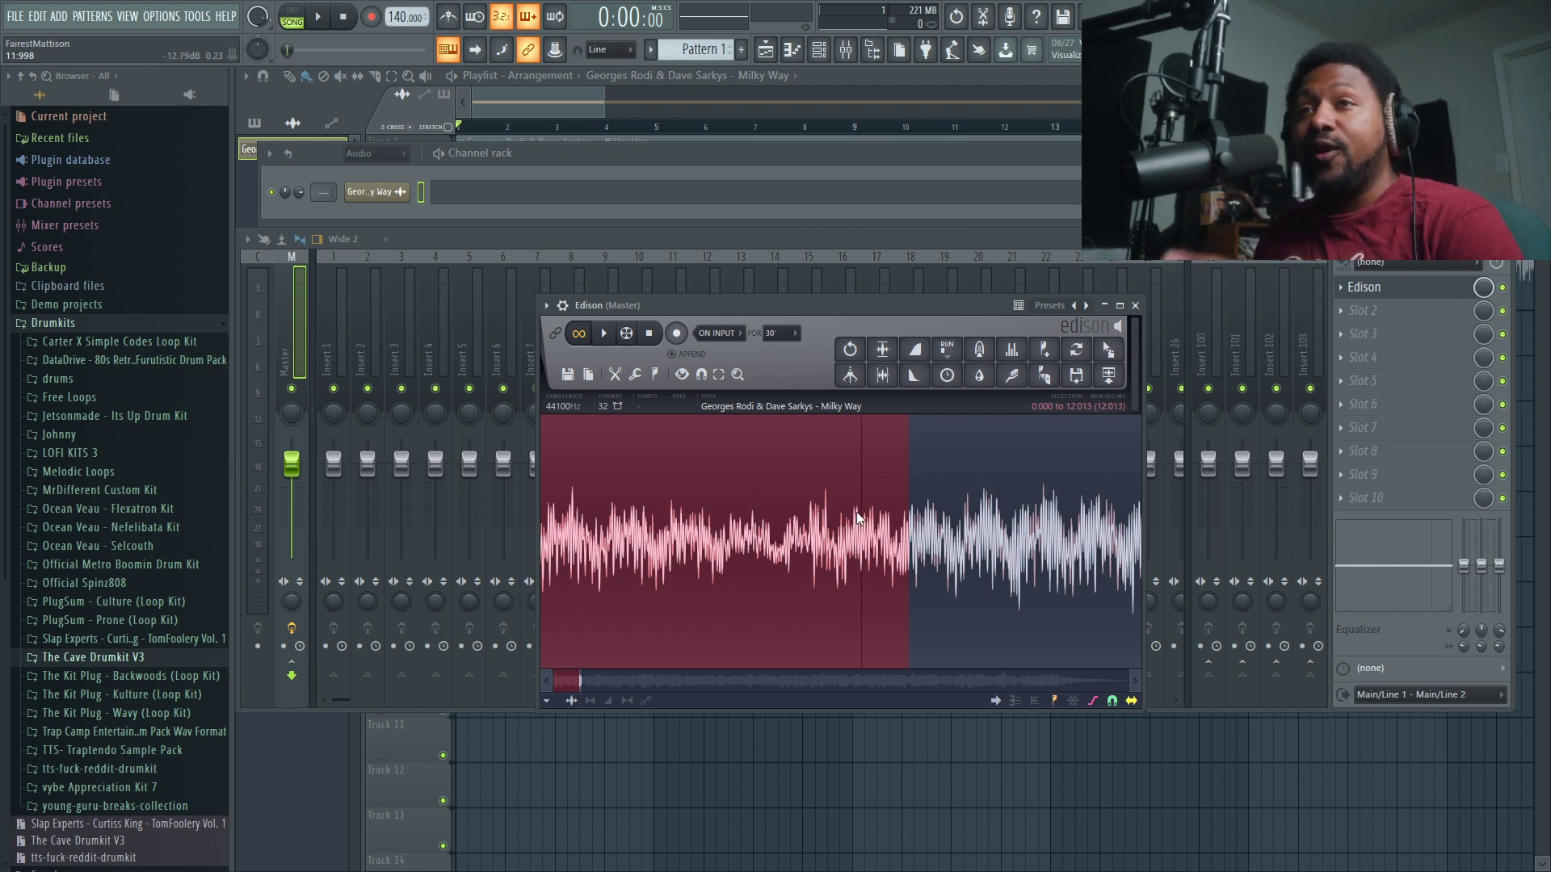
click(703, 375)
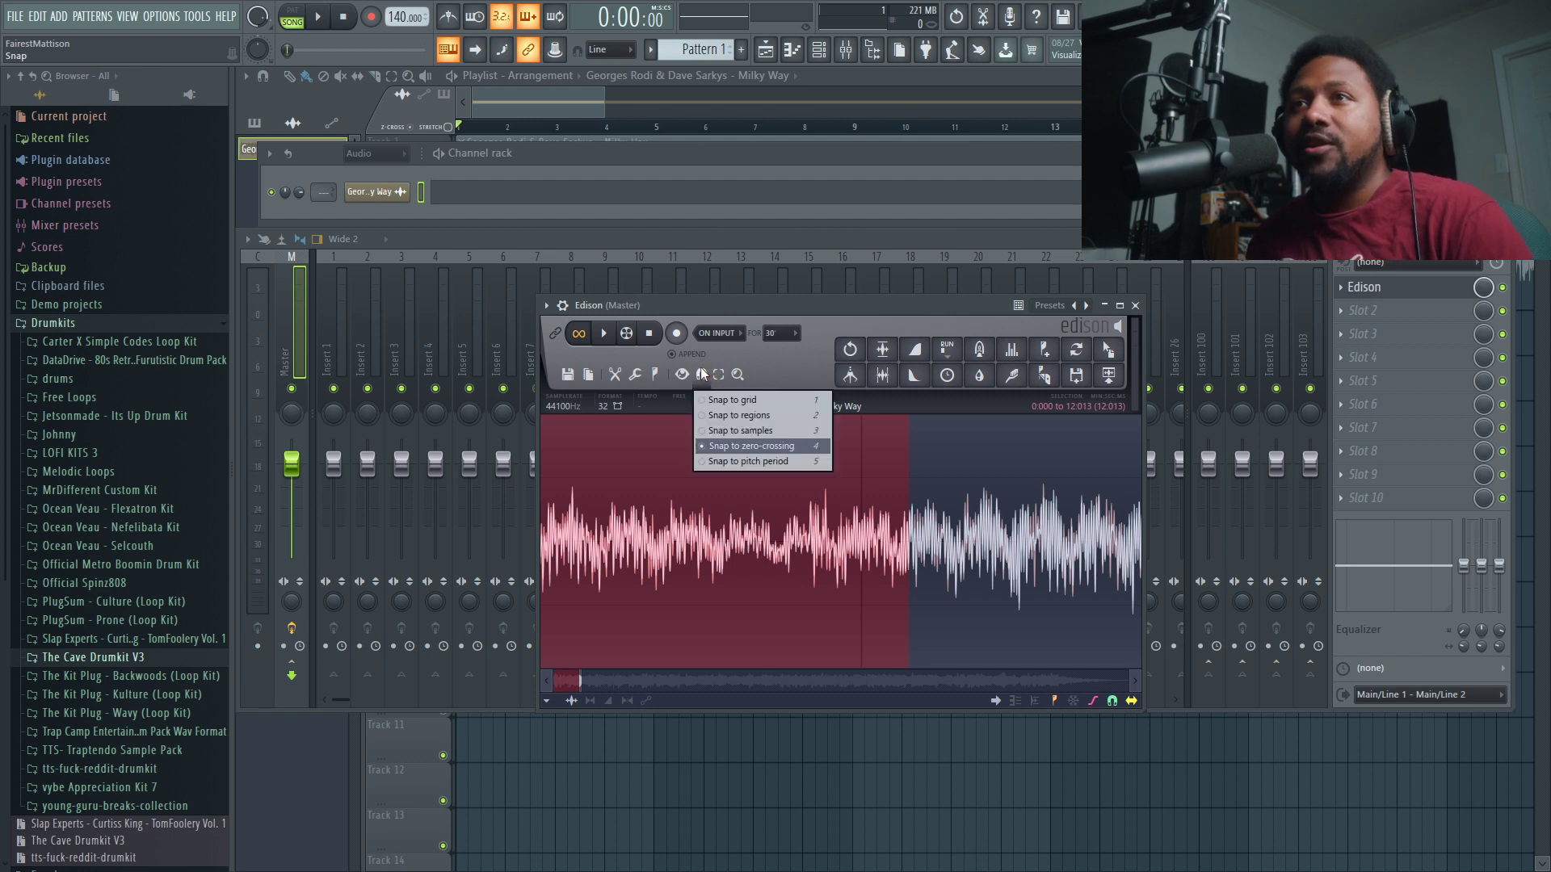
click(733, 447)
scroll(864, 541, up, 5)
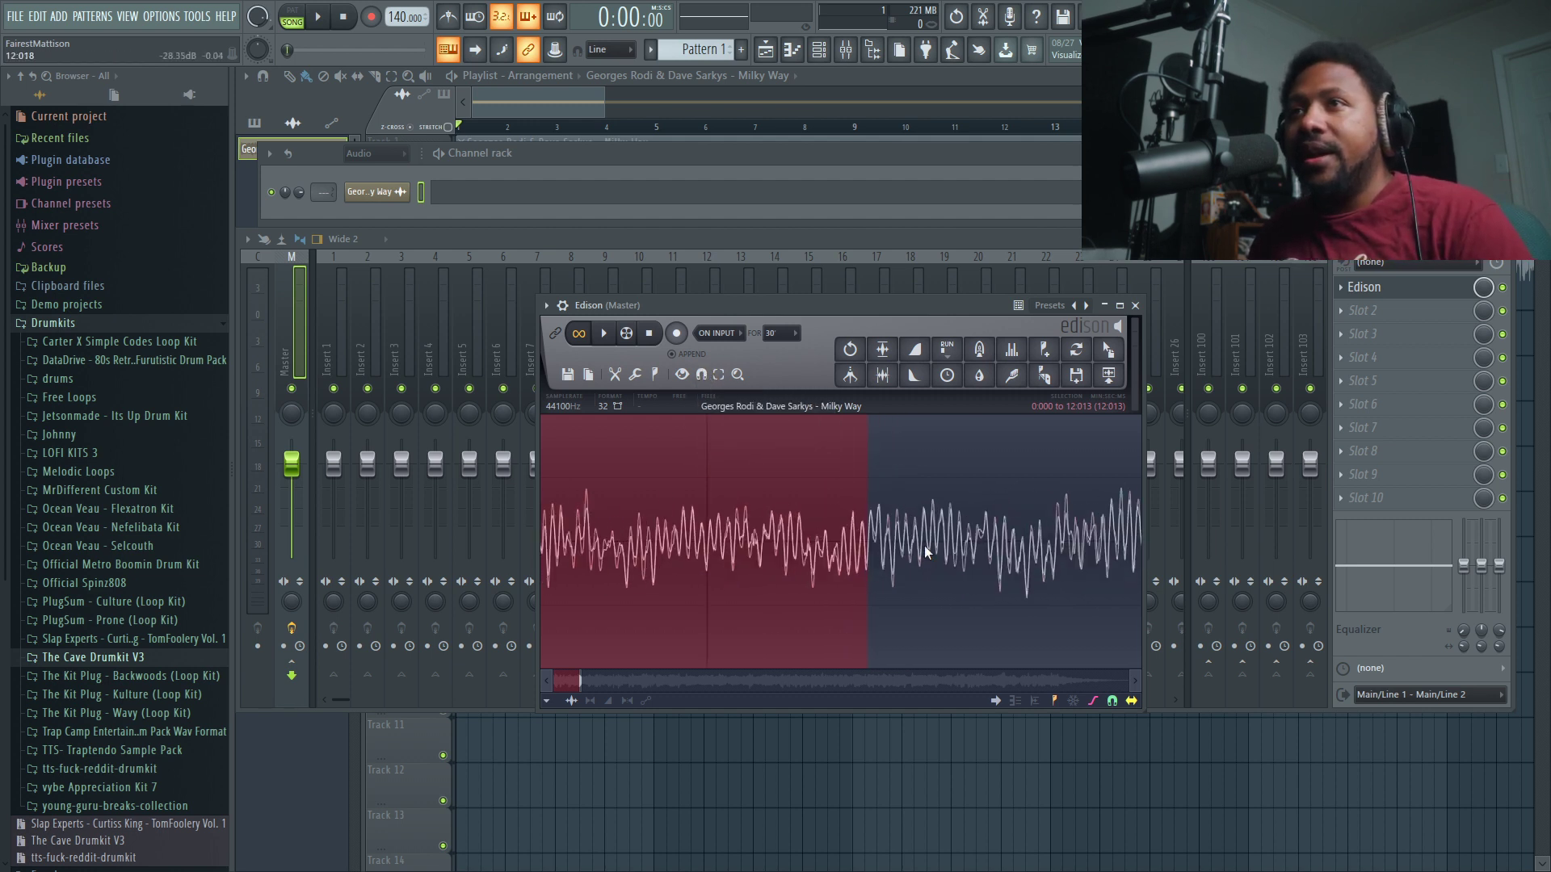
scroll(734, 583, up, 3)
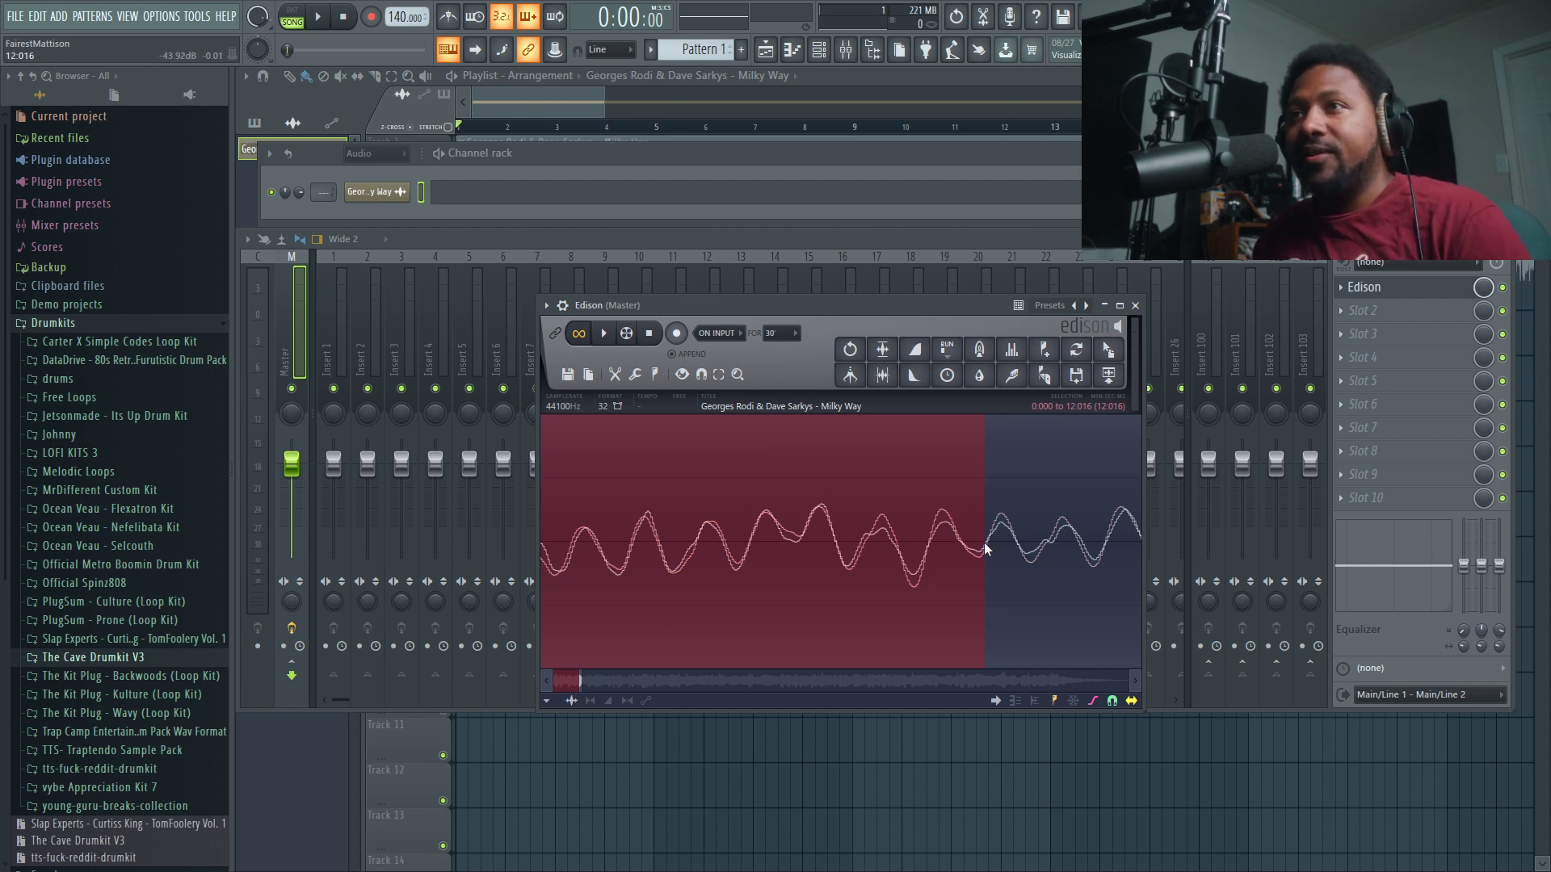
- Play the selection in Edison and follow playback to its end to check the loop point
scroll(940, 557, down, 5)
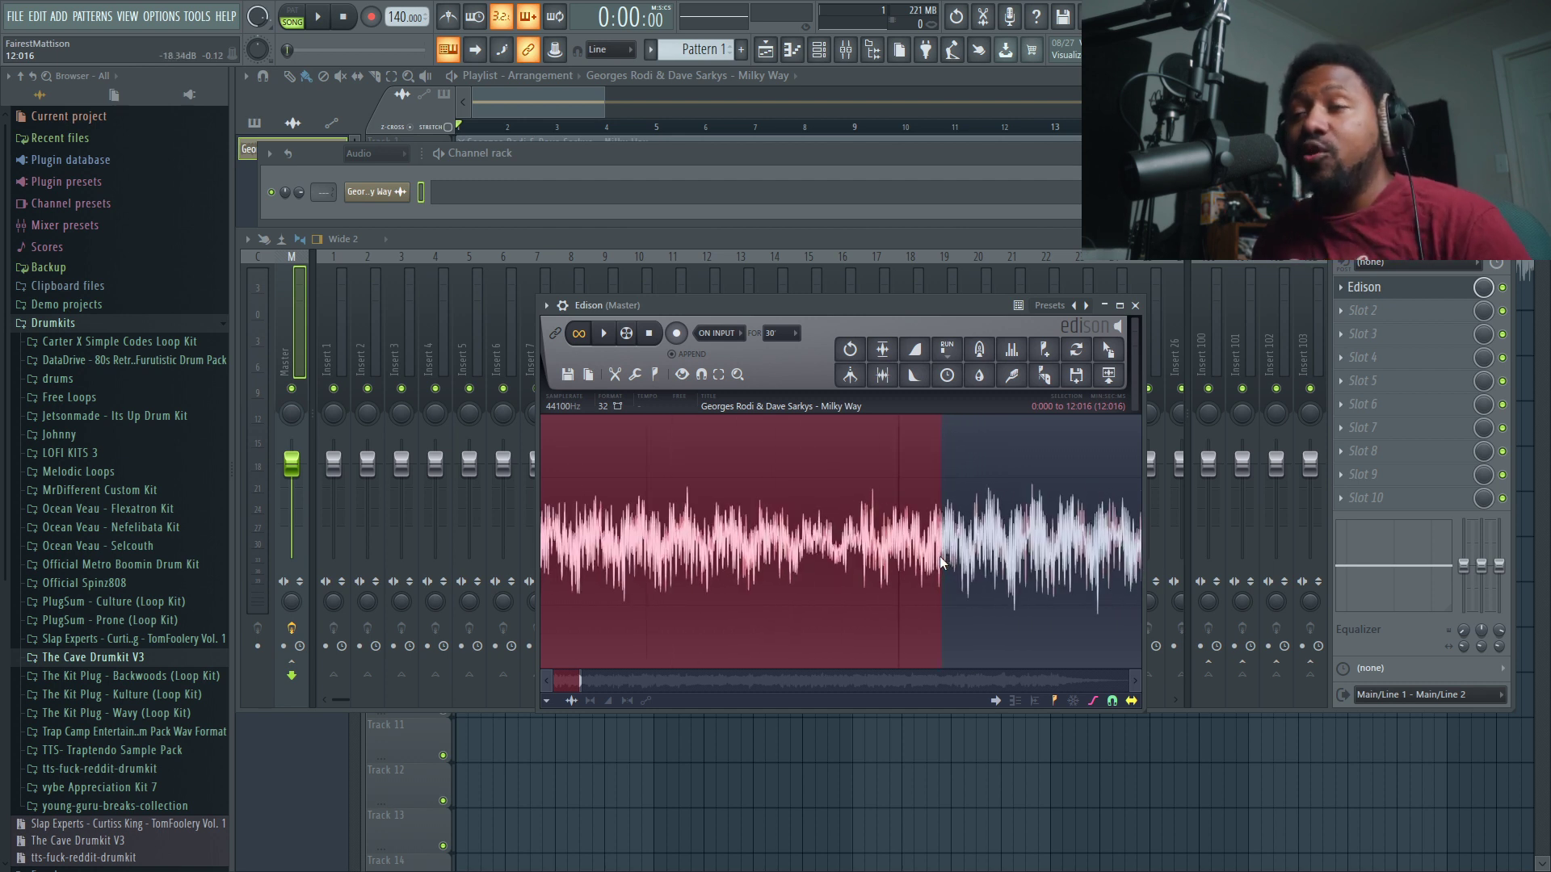
scroll(938, 555, up, 5)
key(space)
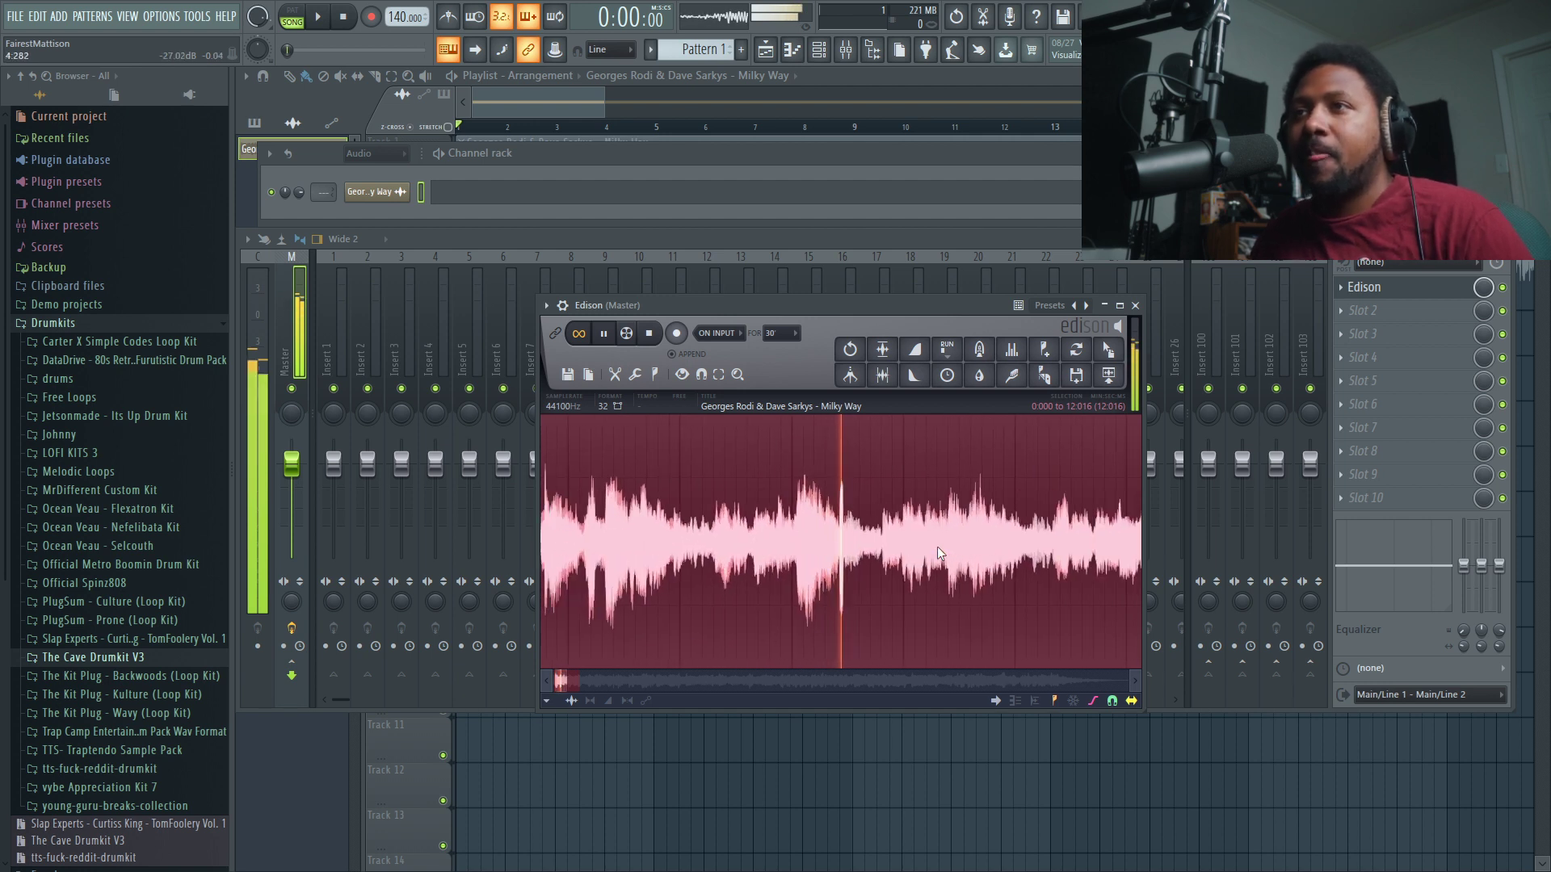
drag(591, 680, 575, 684)
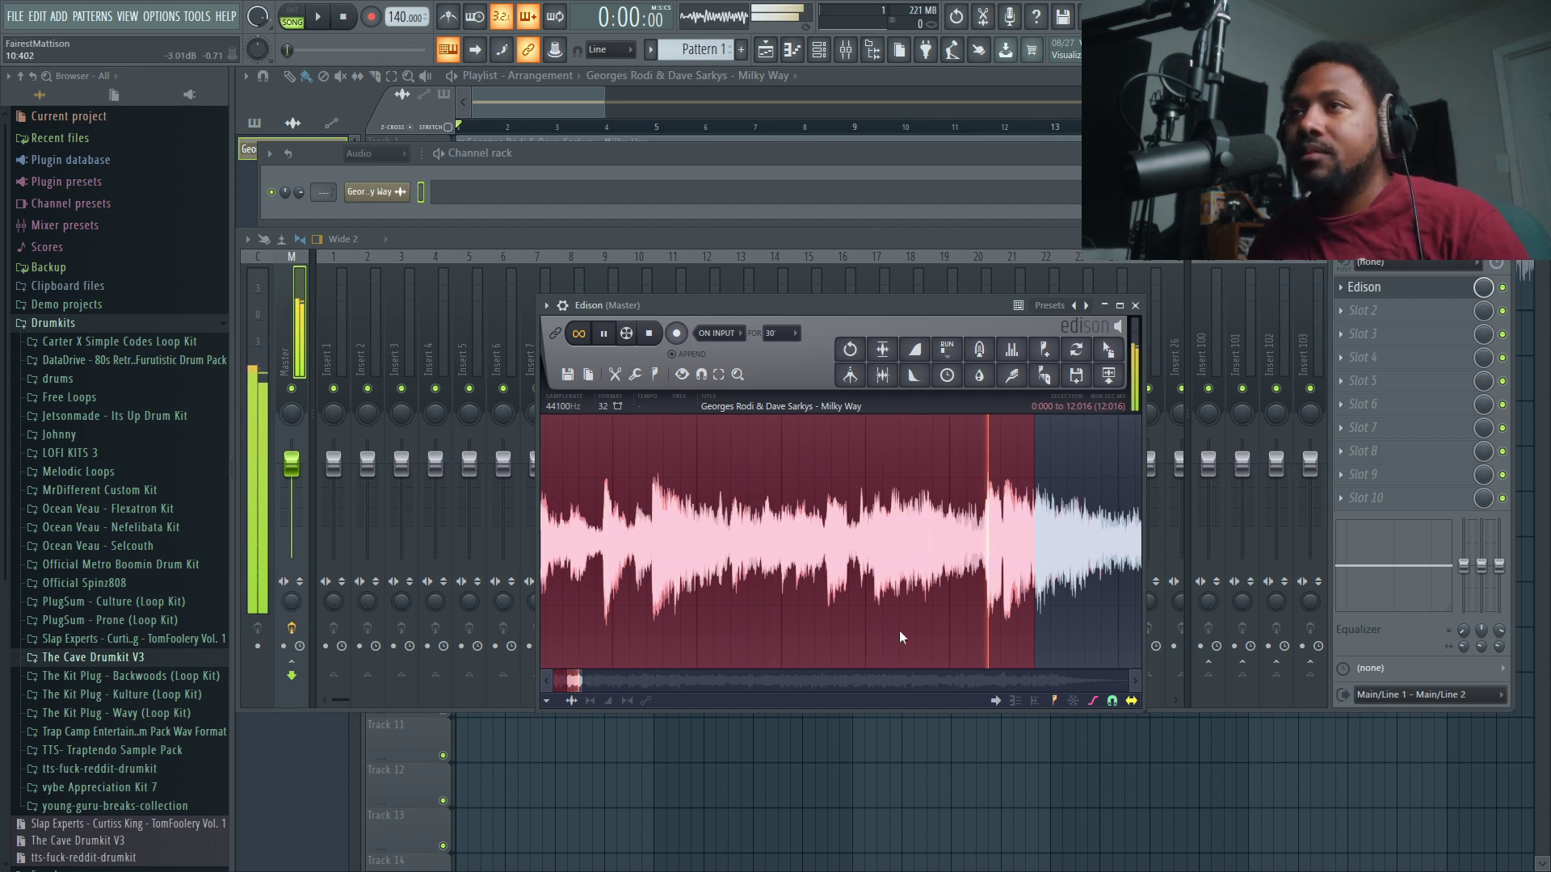
- Extend the selection's end to about 12.213 seconds and check the cut point up close in the waveform
drag(546, 566, 695, 602)
scroll(695, 602, down, 4)
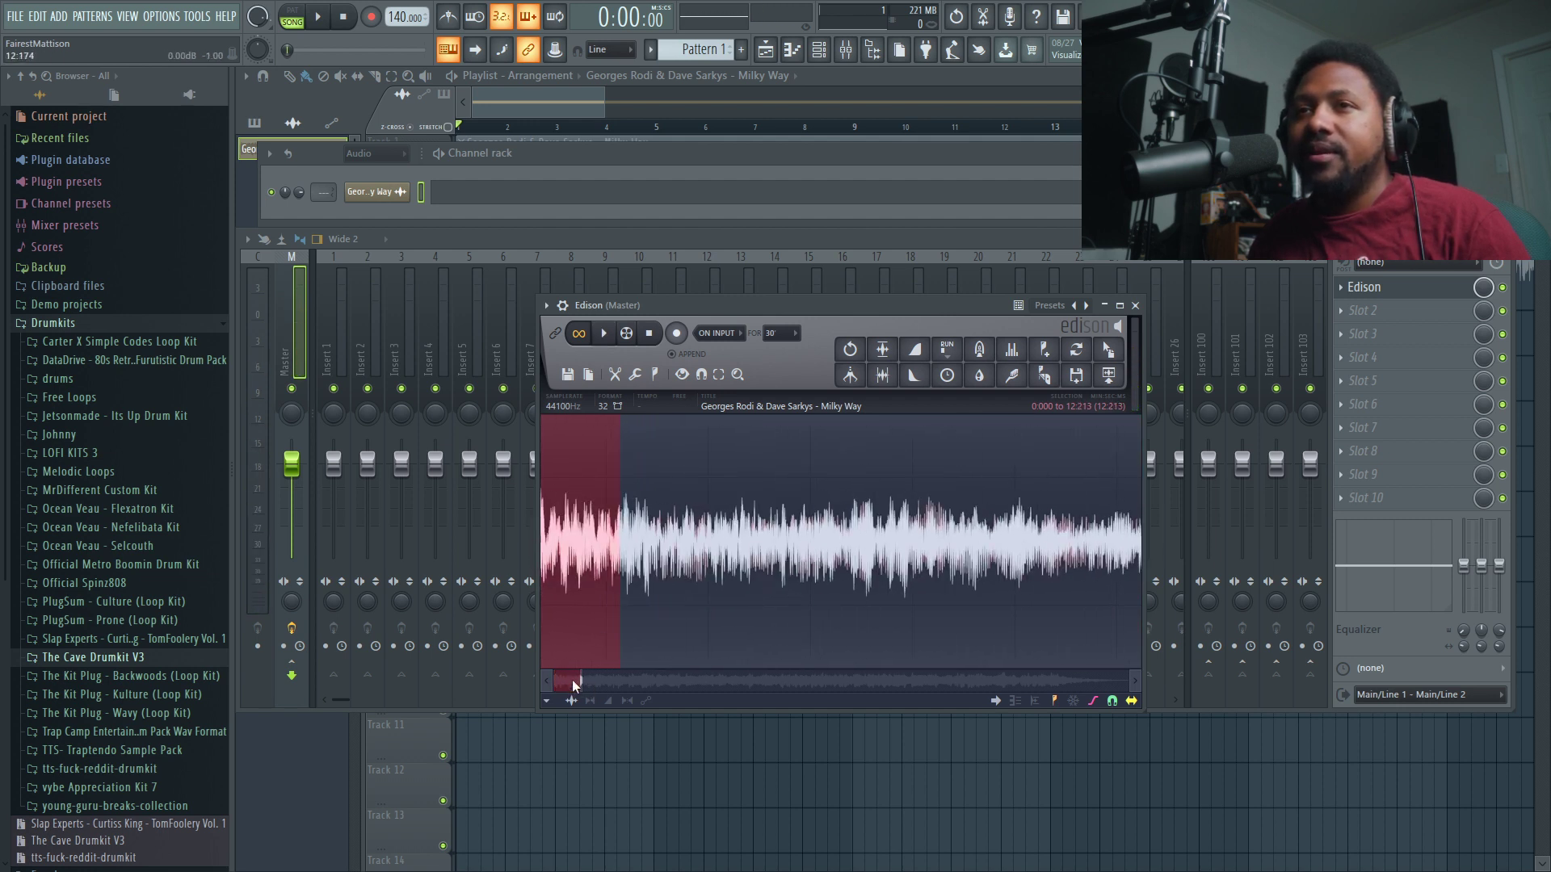
scroll(588, 604, down, 2)
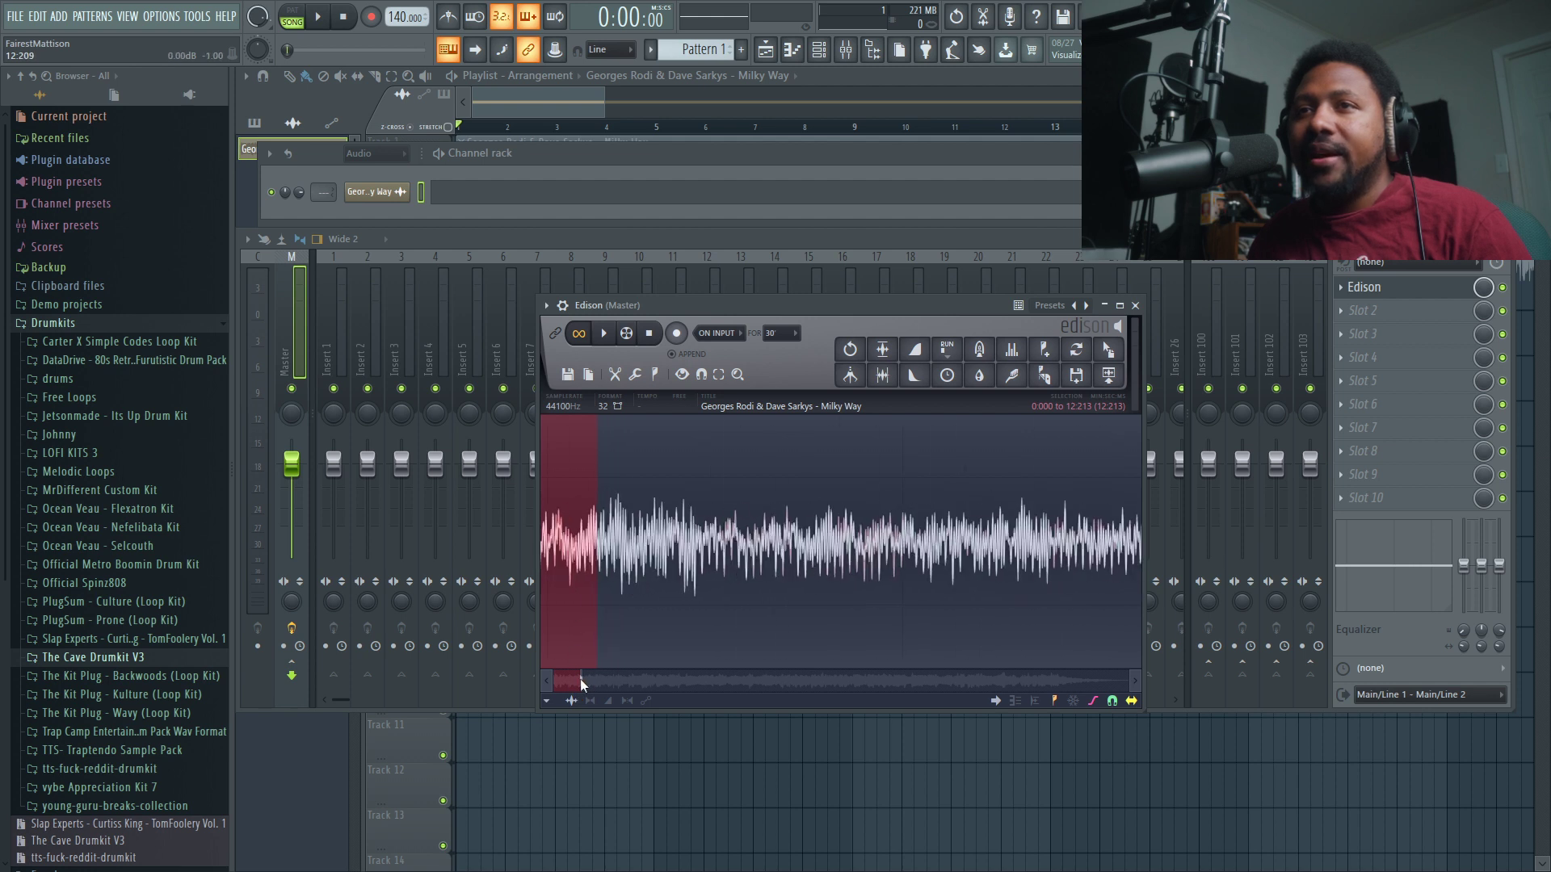
scroll(550, 682, up, 5)
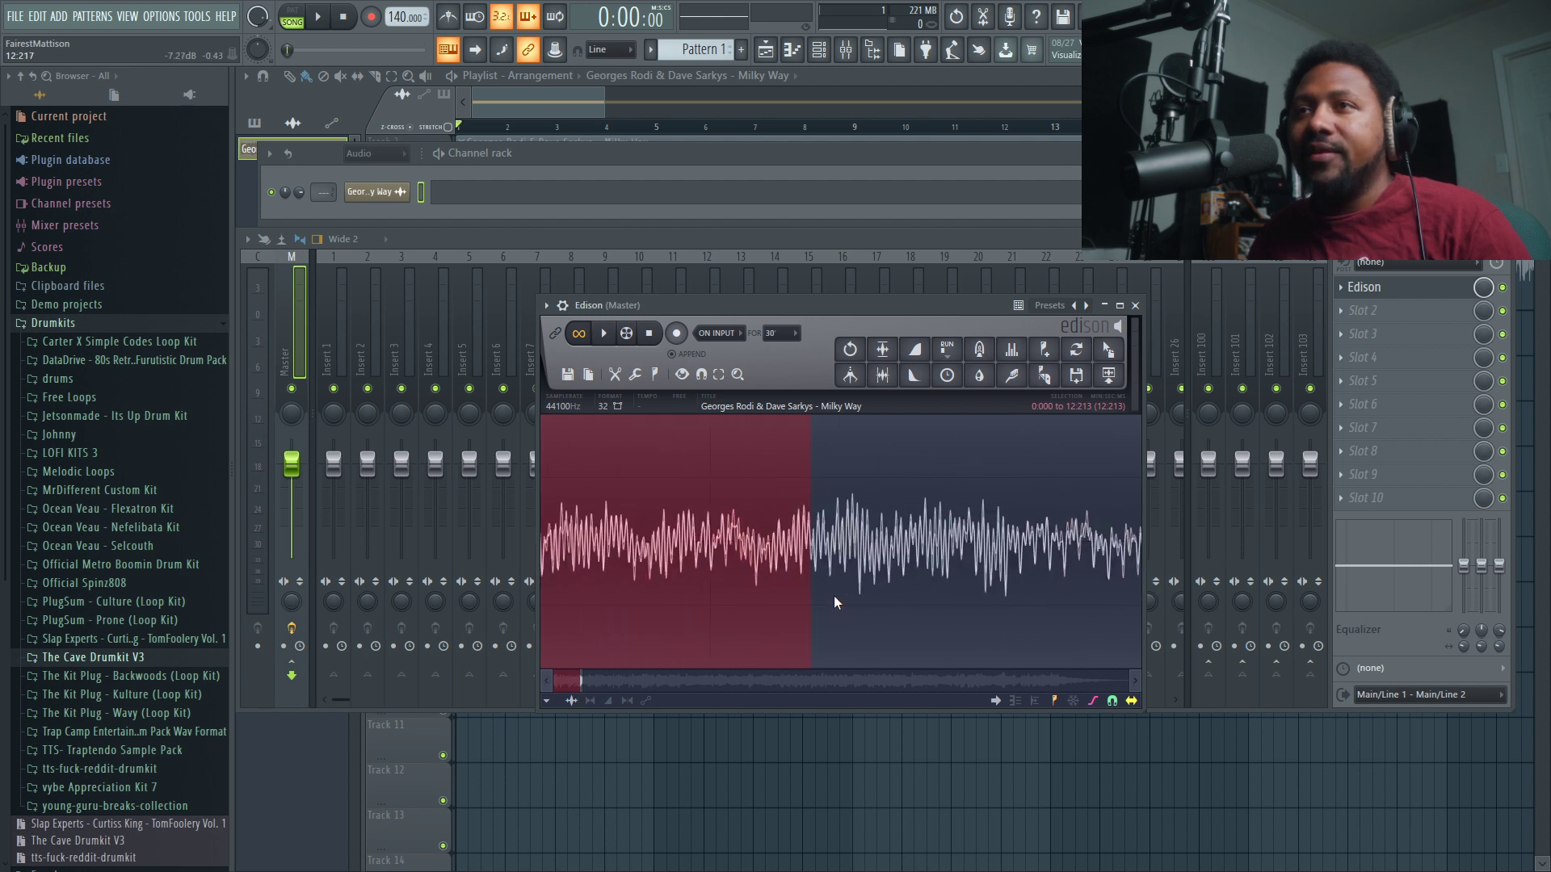
drag(782, 593, 753, 590)
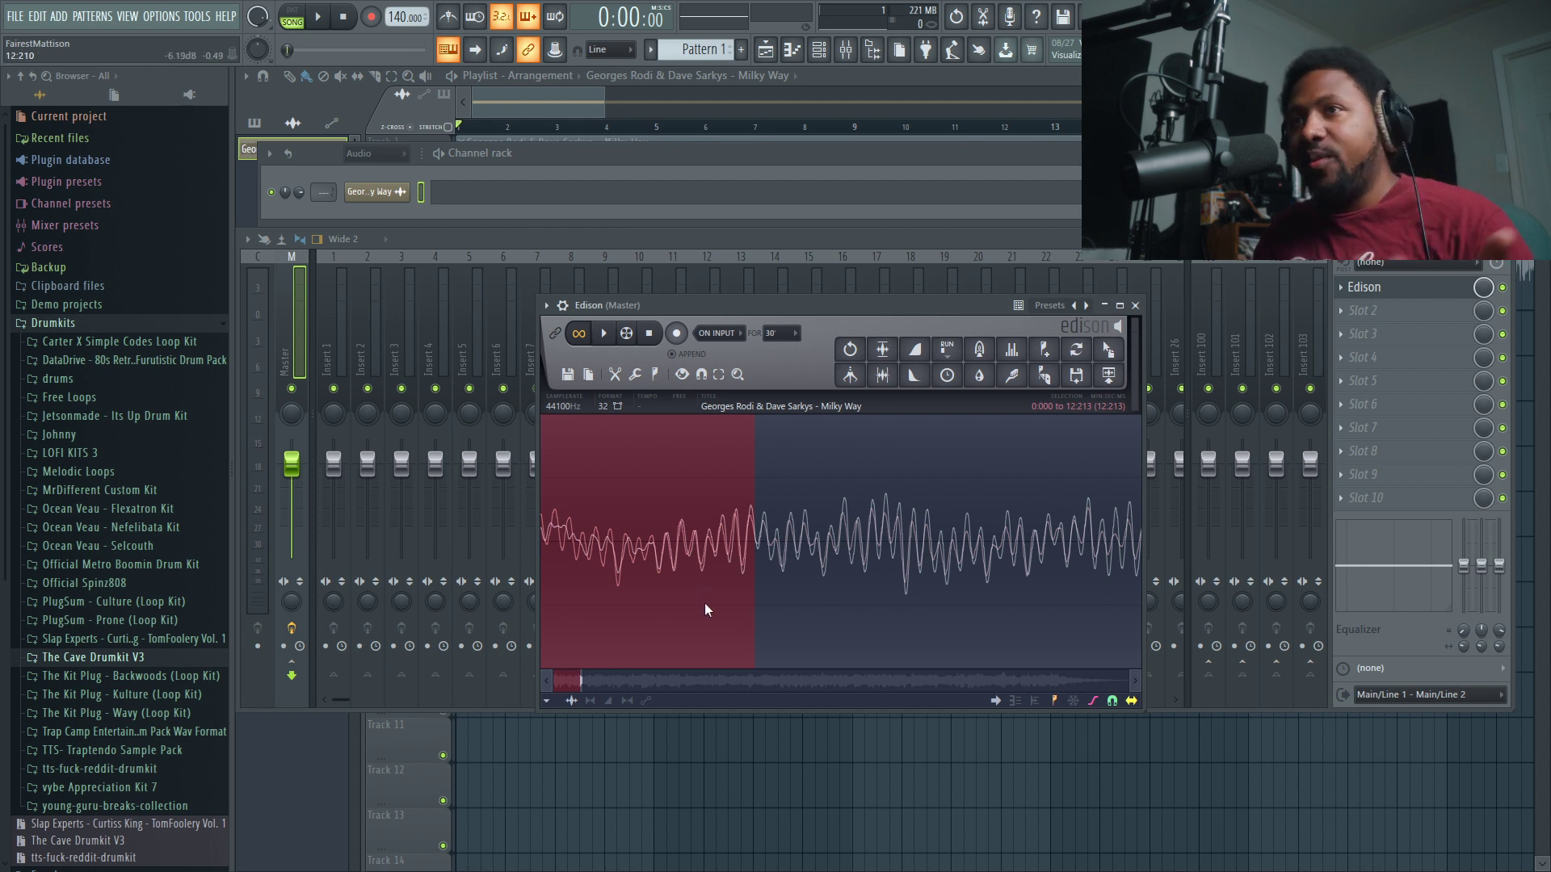
- Listen to the looped selection, shift it to span about 0.065 to 12.221 seconds, and play it again
key(space)
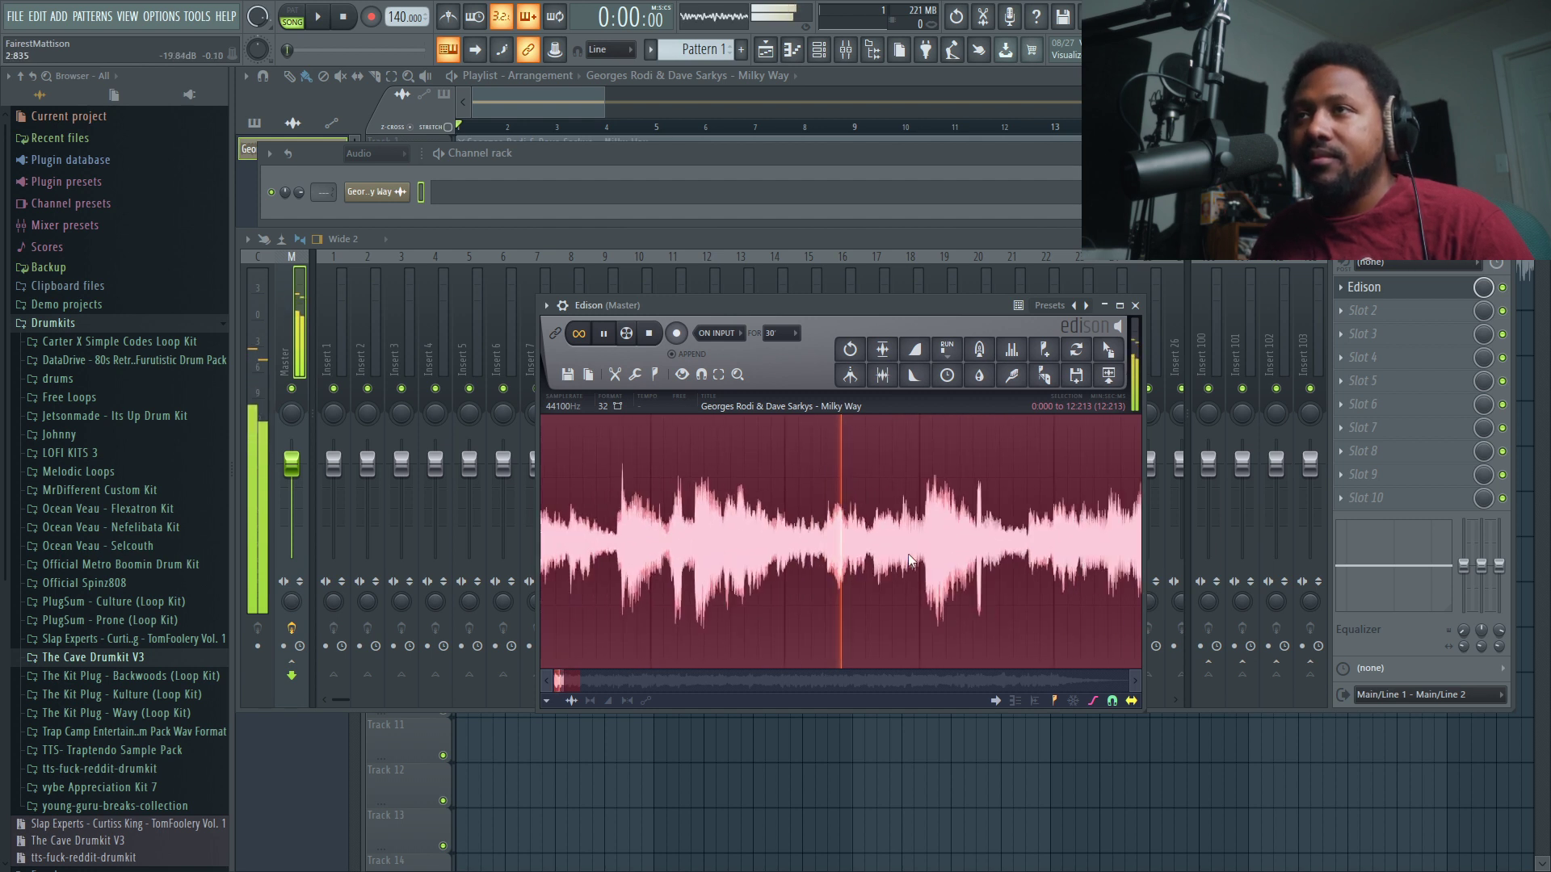
scroll(967, 570, down, 3)
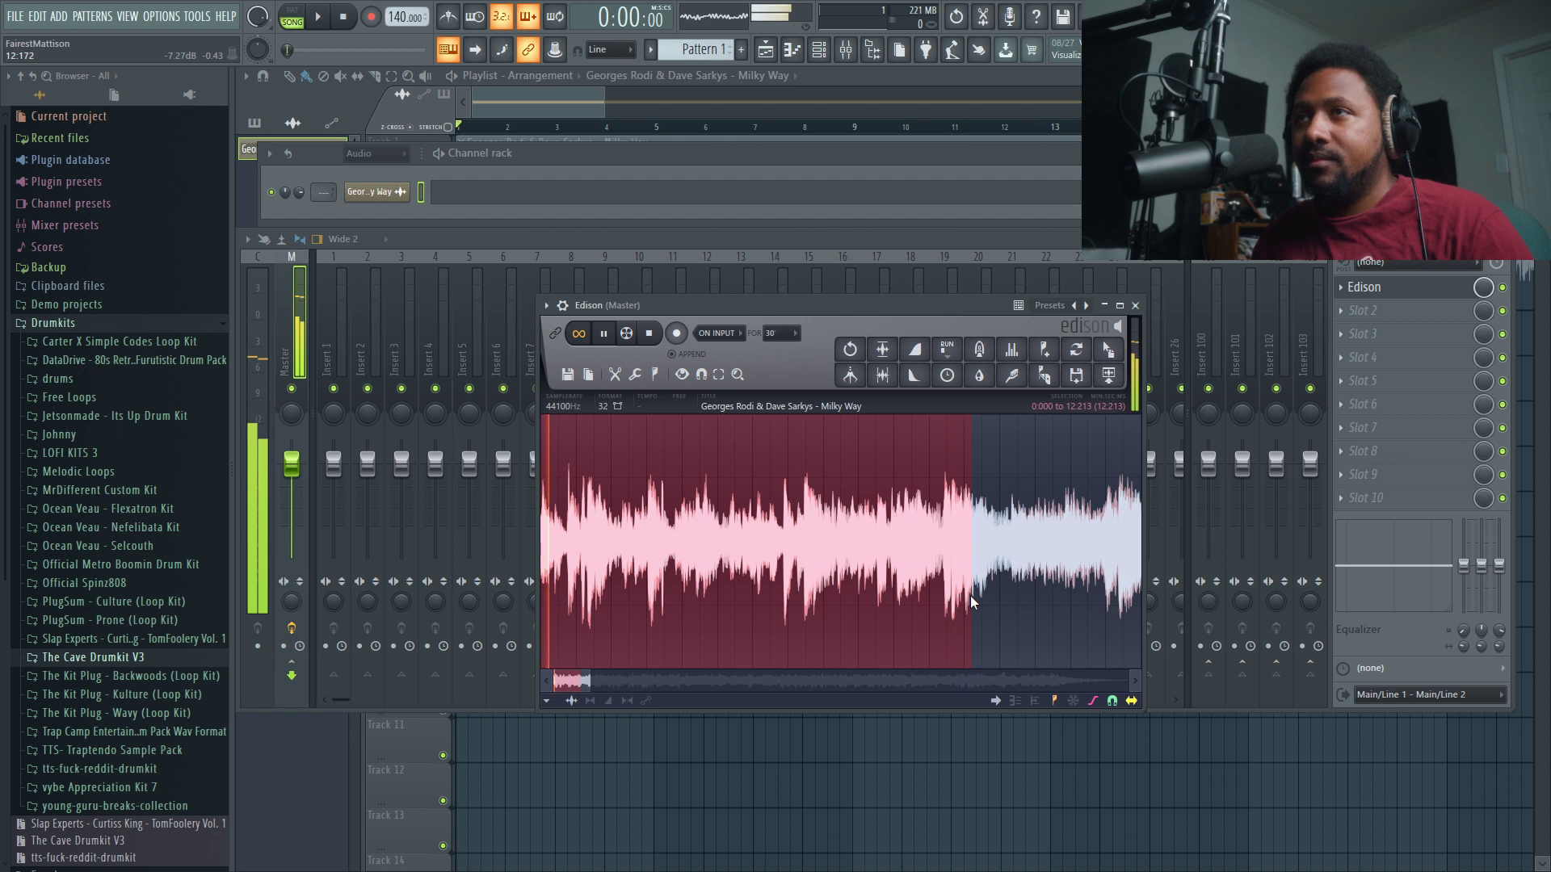
key(space)
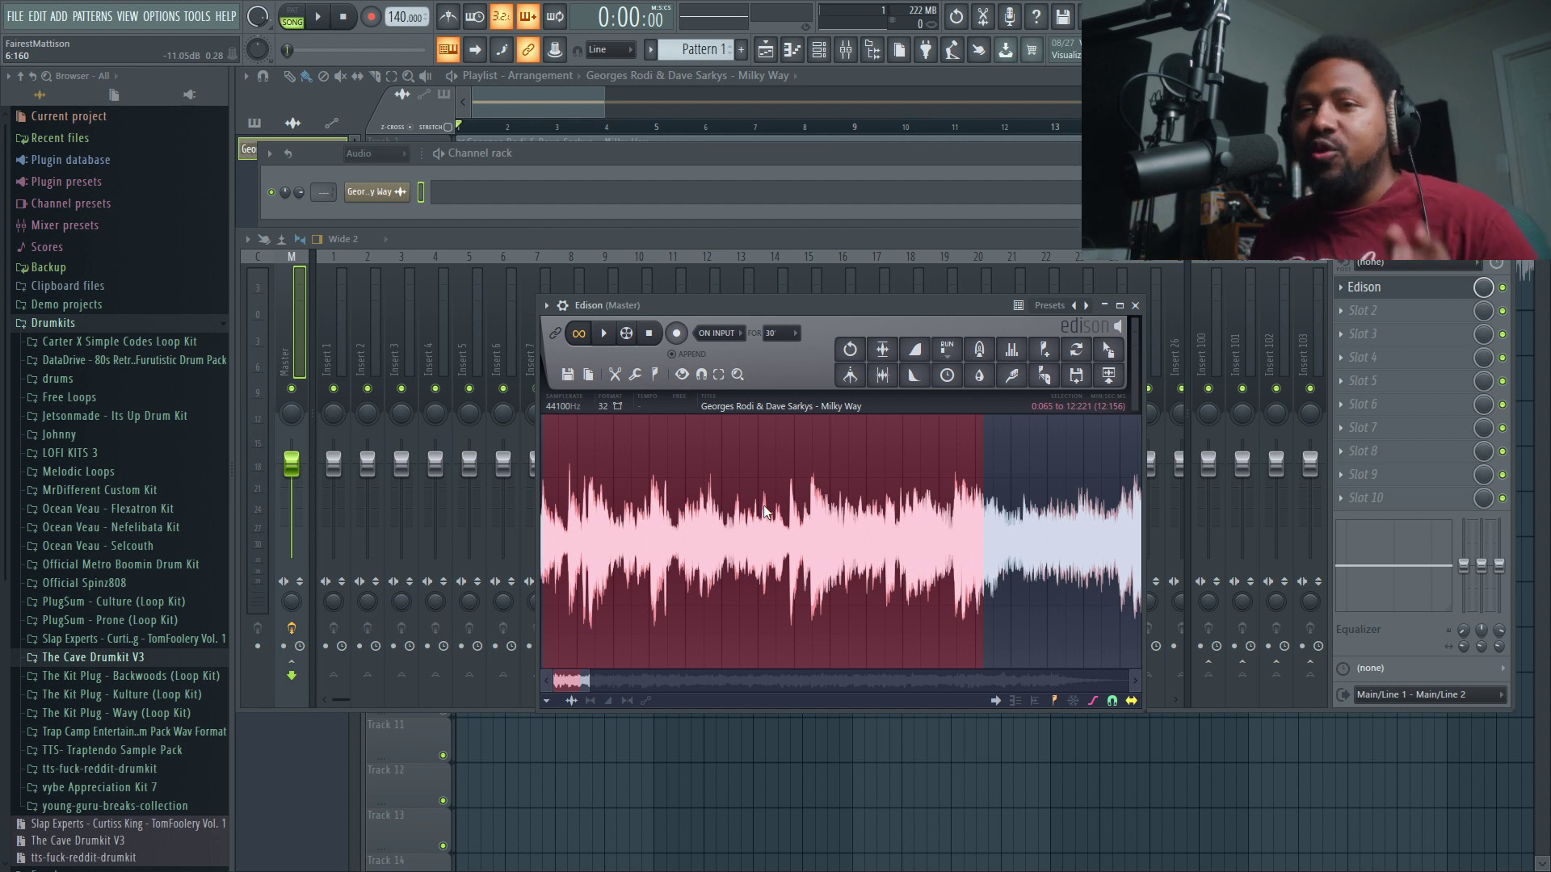
click(613, 340)
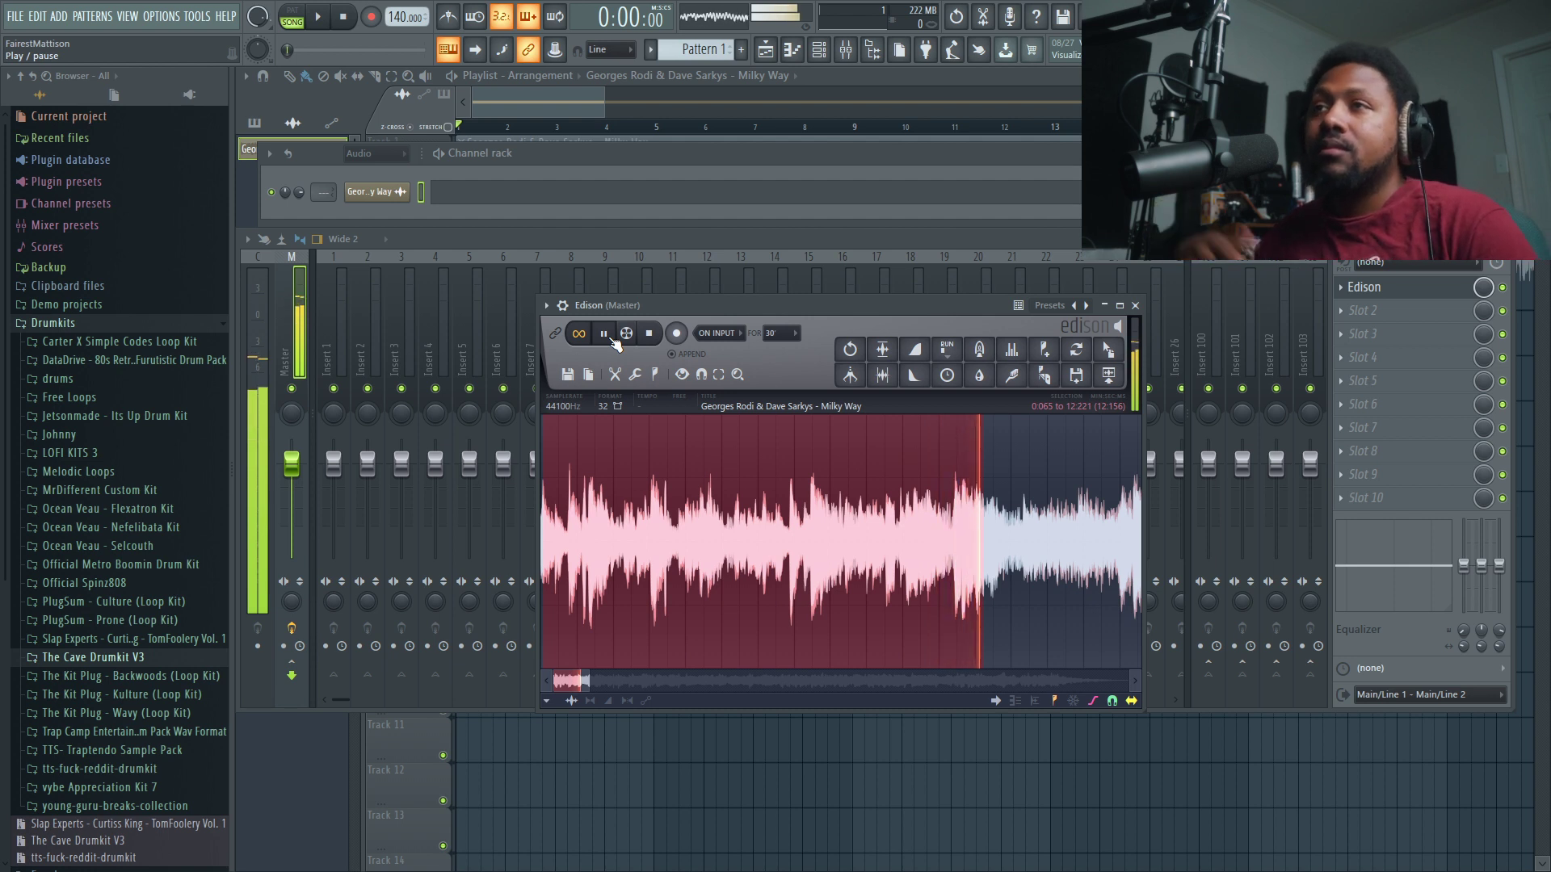
click(607, 336)
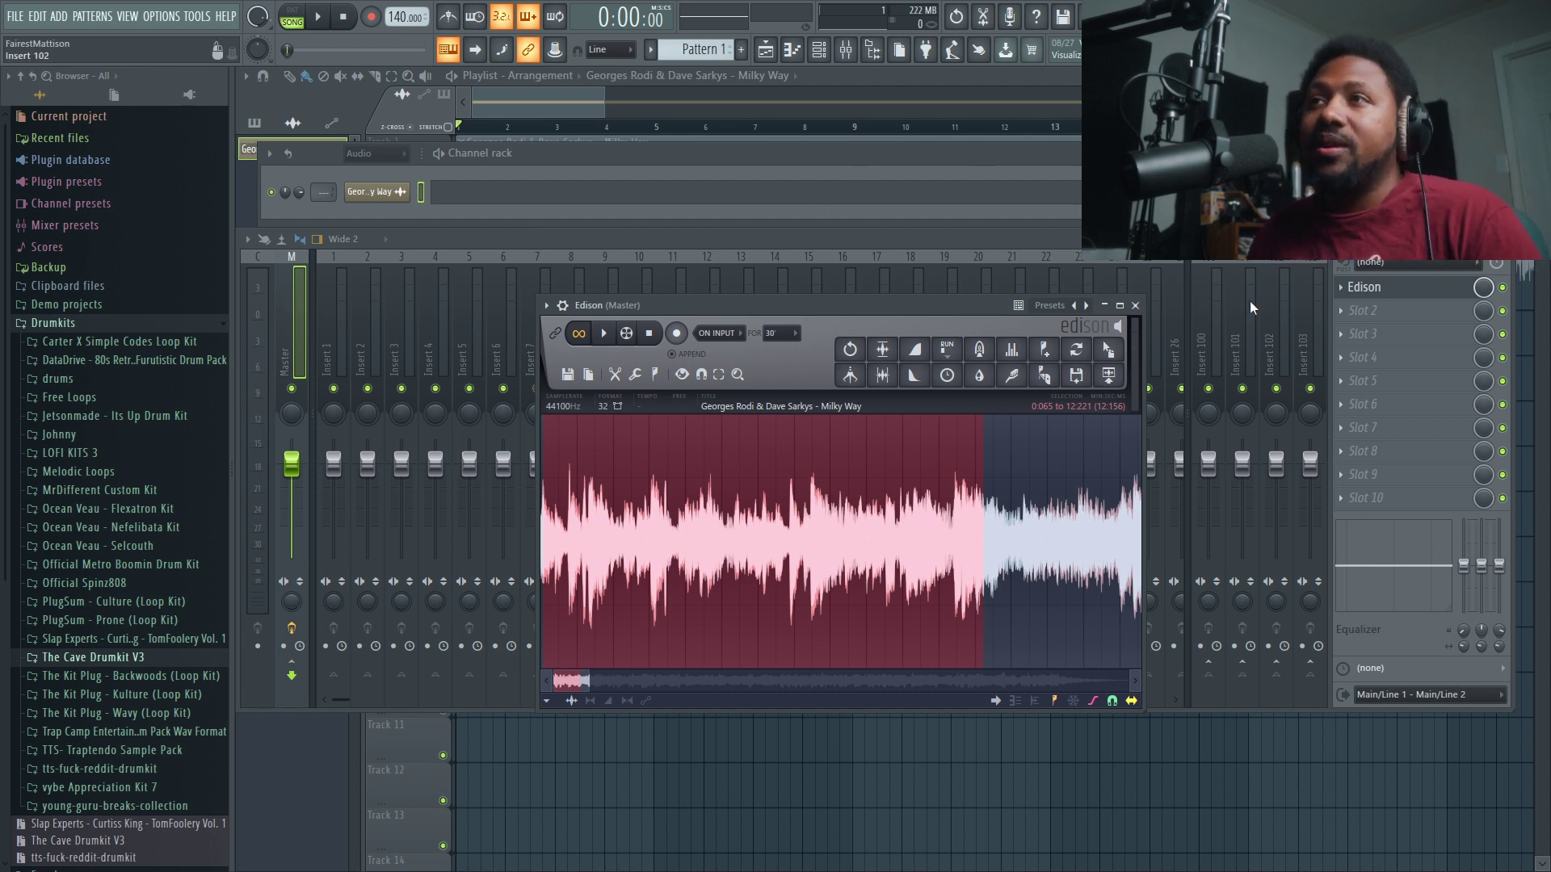
- Resample the Milky Way sample to 16000 Hz in its sample properties
click(592, 376)
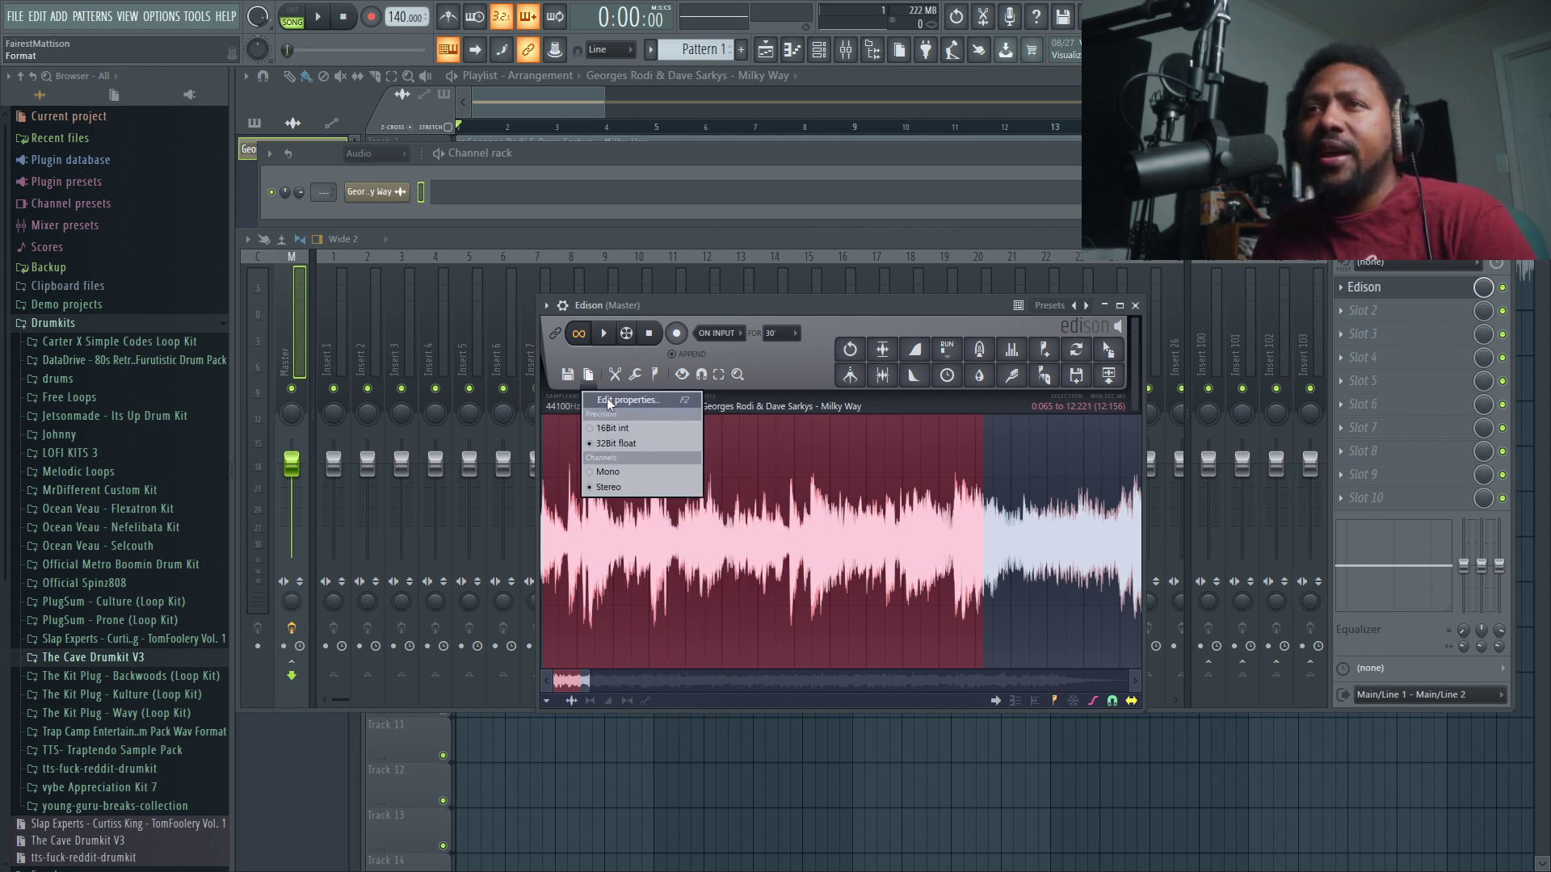
click(607, 399)
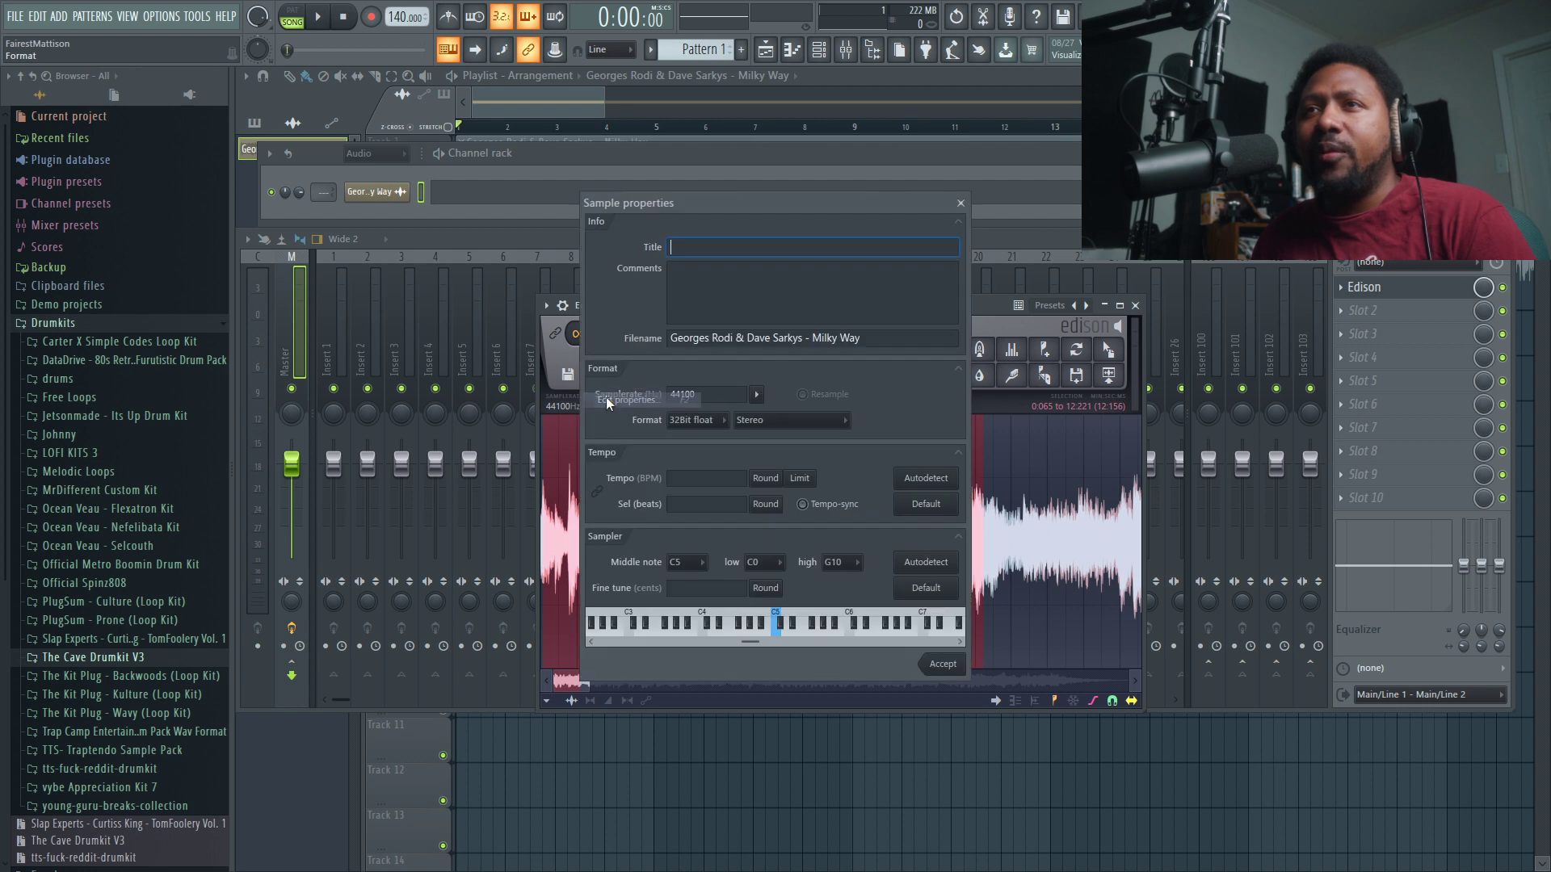
click(756, 396)
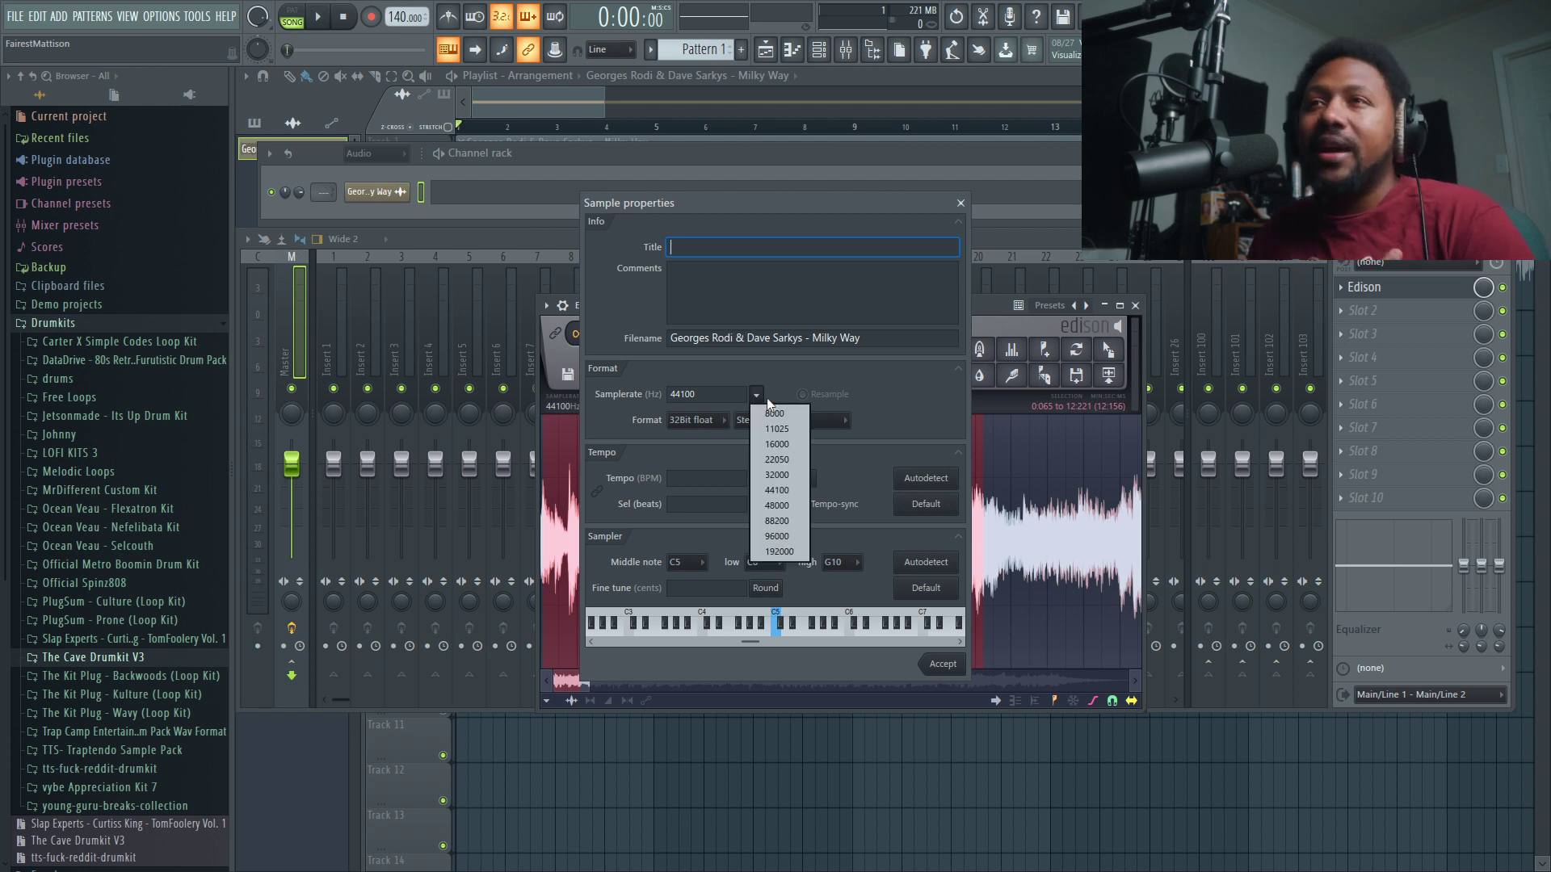
click(774, 445)
click(802, 394)
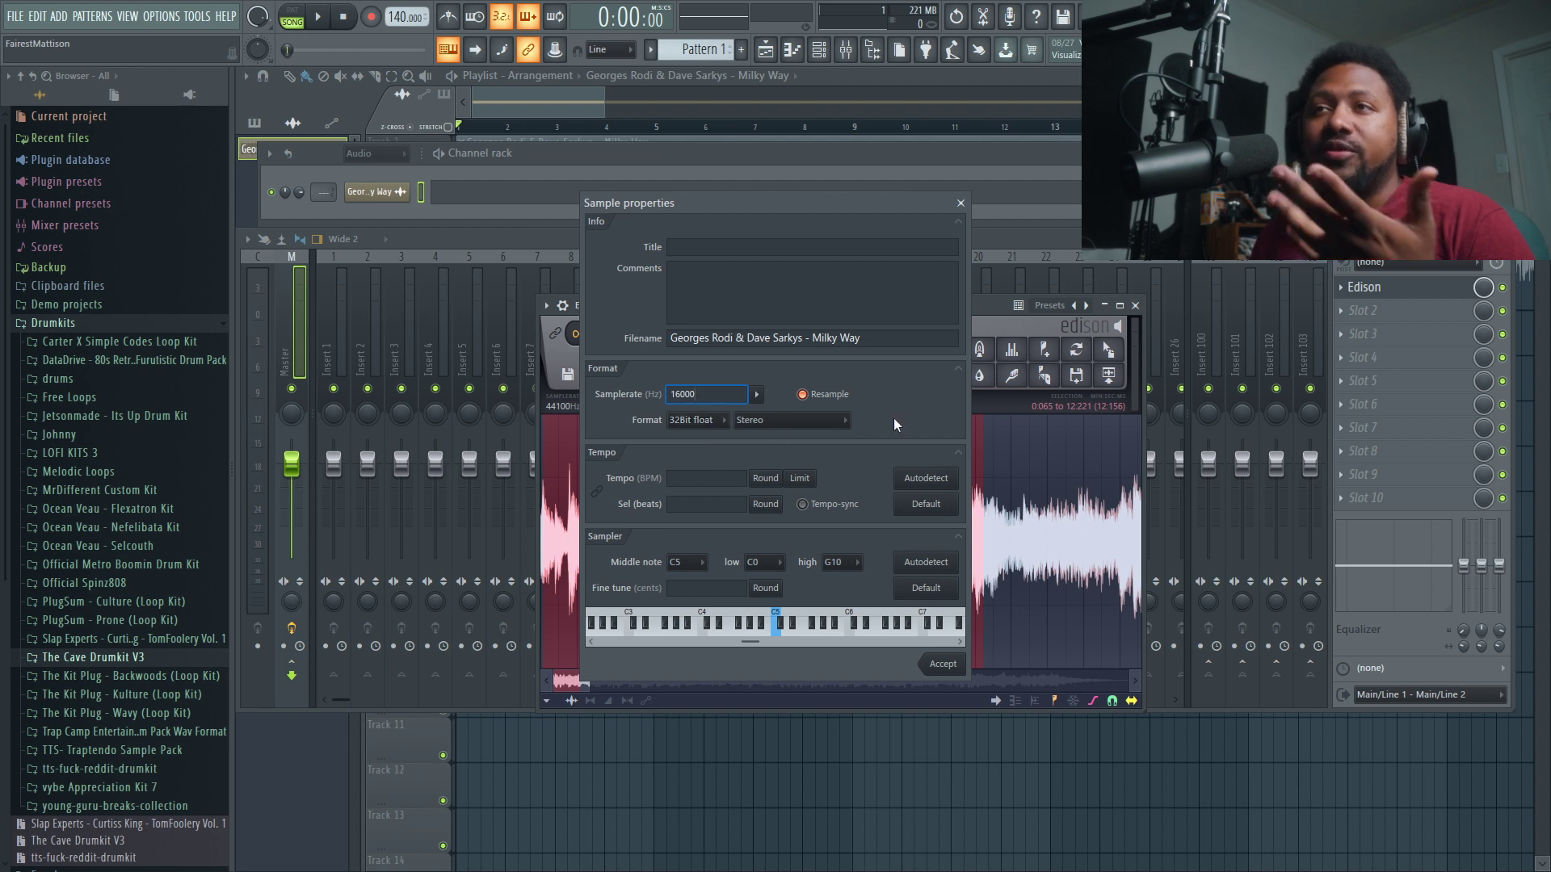
click(959, 662)
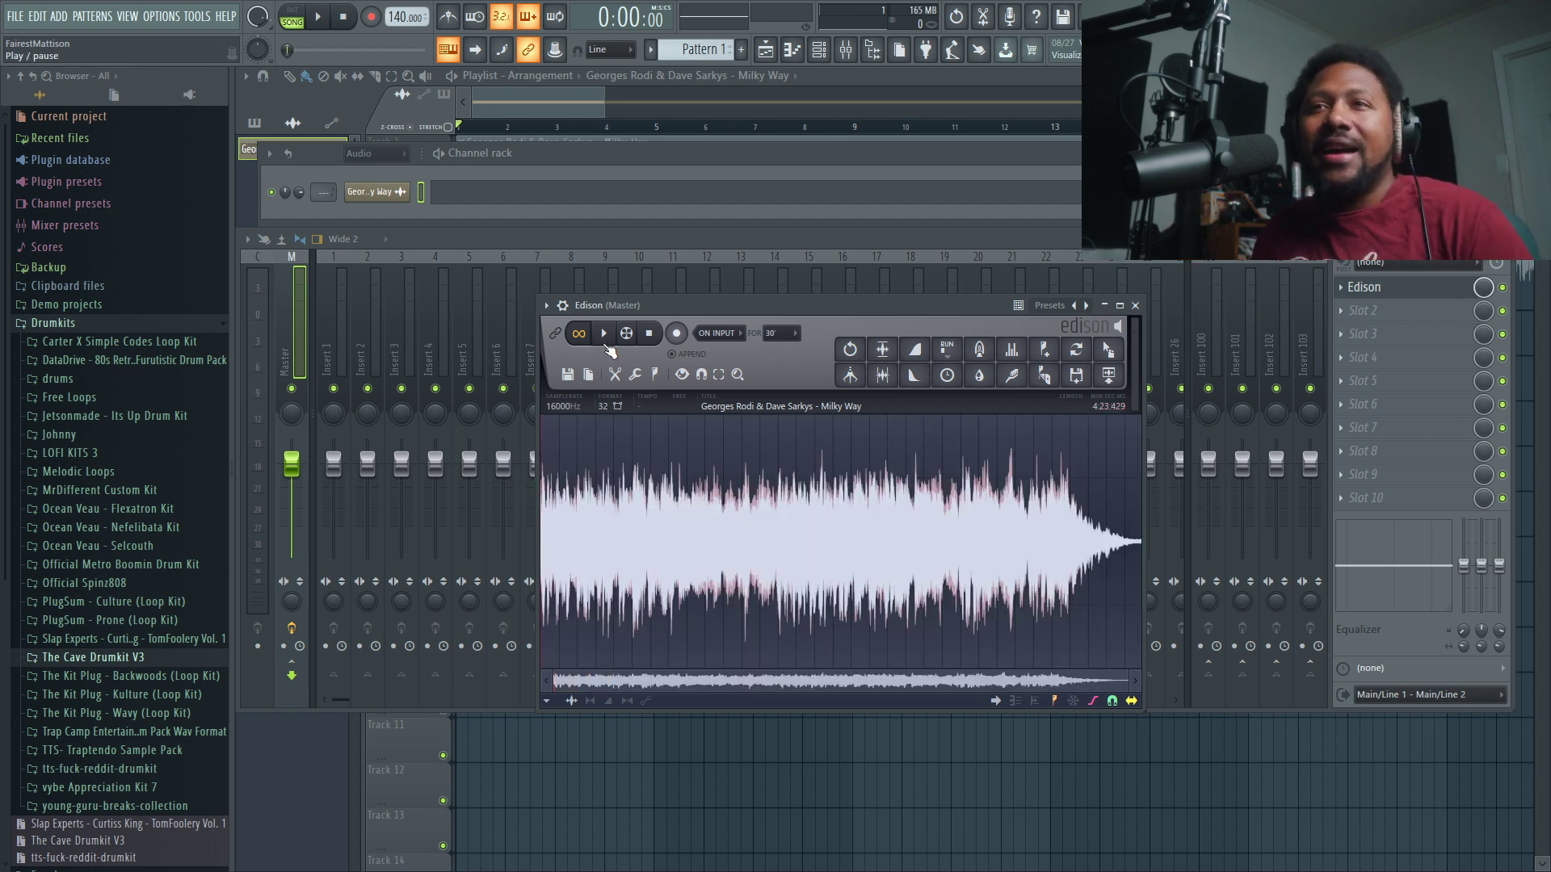
- Play the resampled Milky Way audio from the start and undo the sample rate change
scroll(633, 541, up, 5)
drag(677, 691, 530, 675)
click(603, 334)
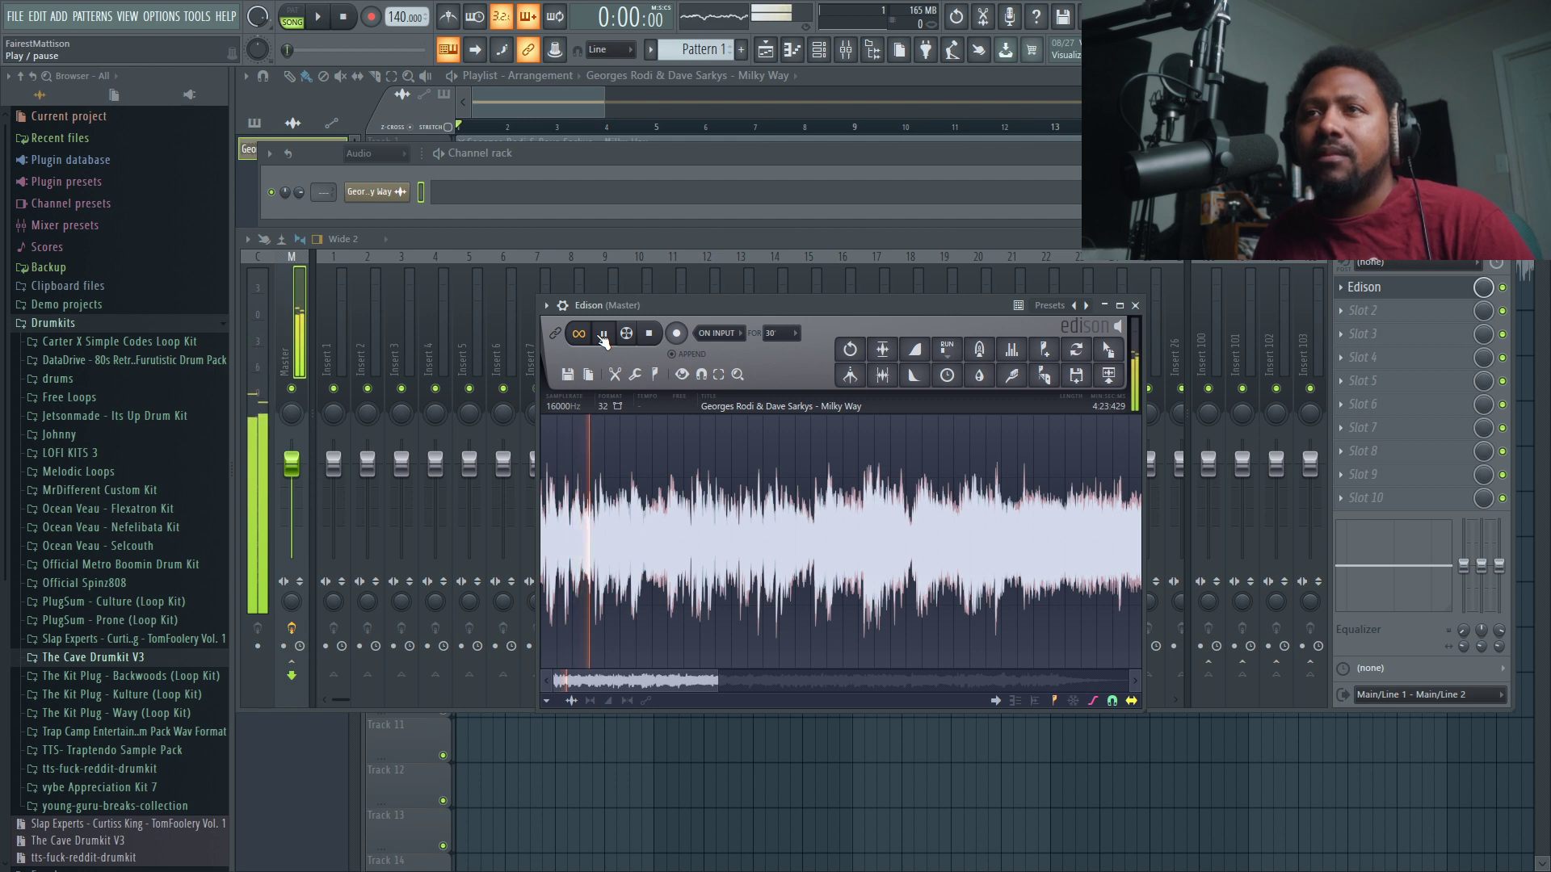
click(603, 337)
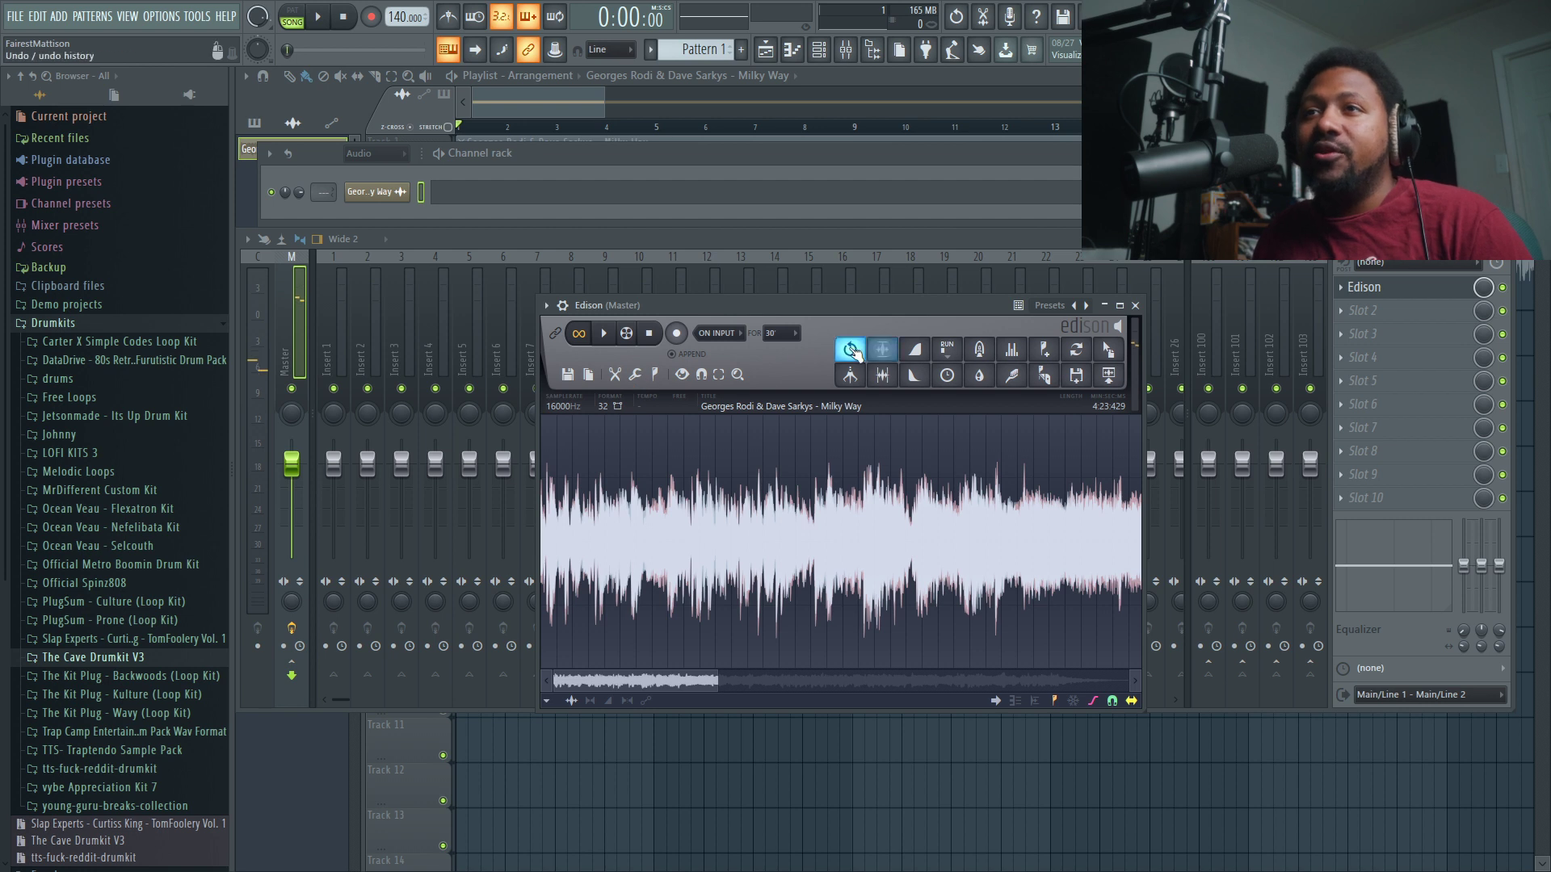
click(851, 349)
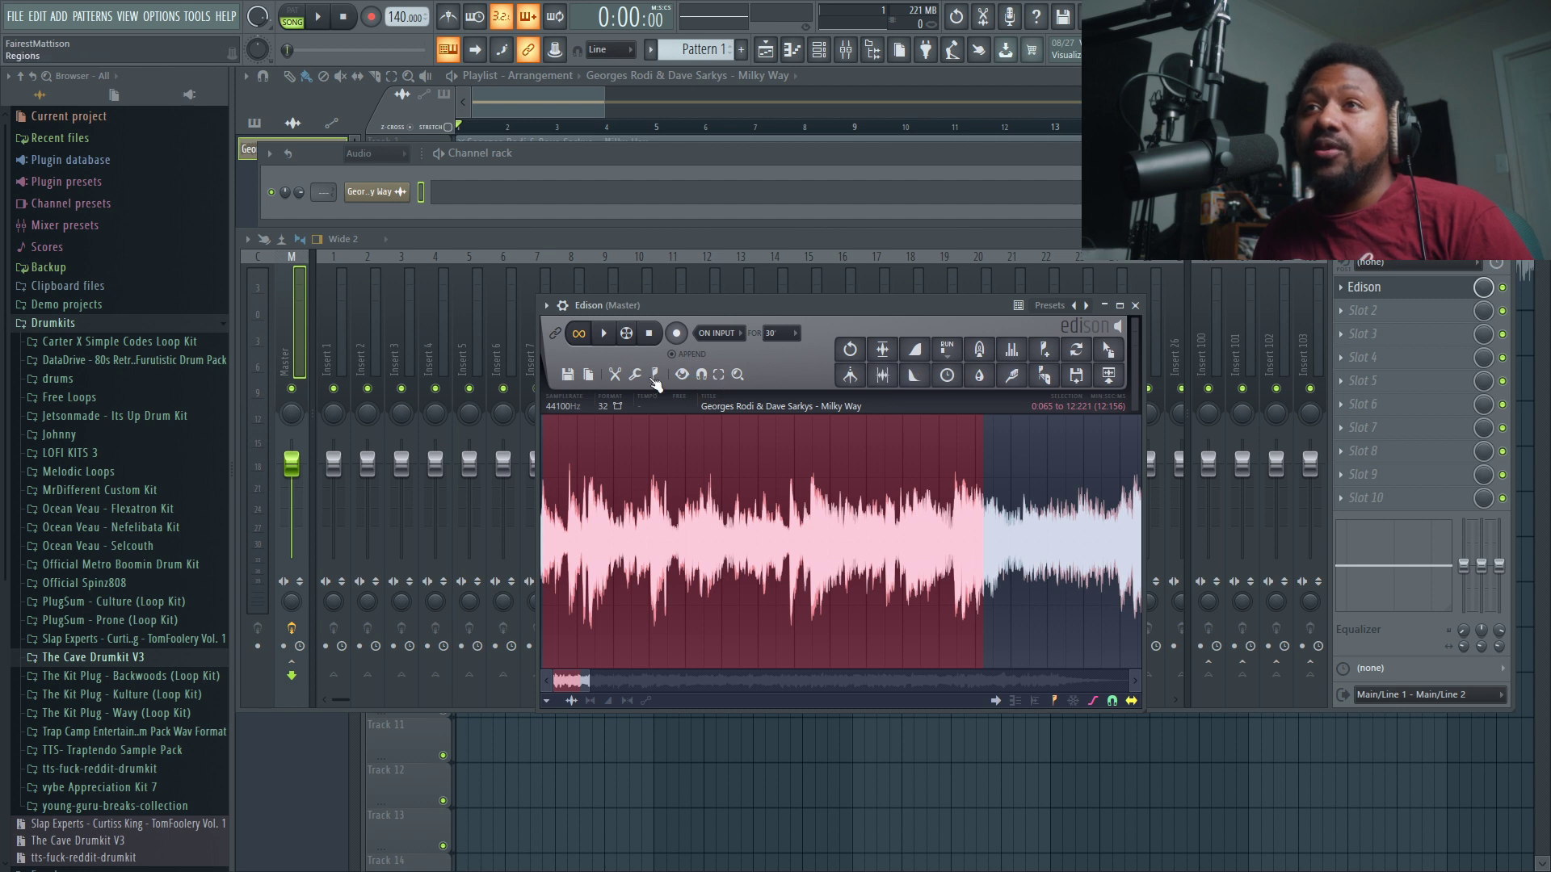
- Trim the Milky Way sample in Edison down to the selected loop
click(615, 374)
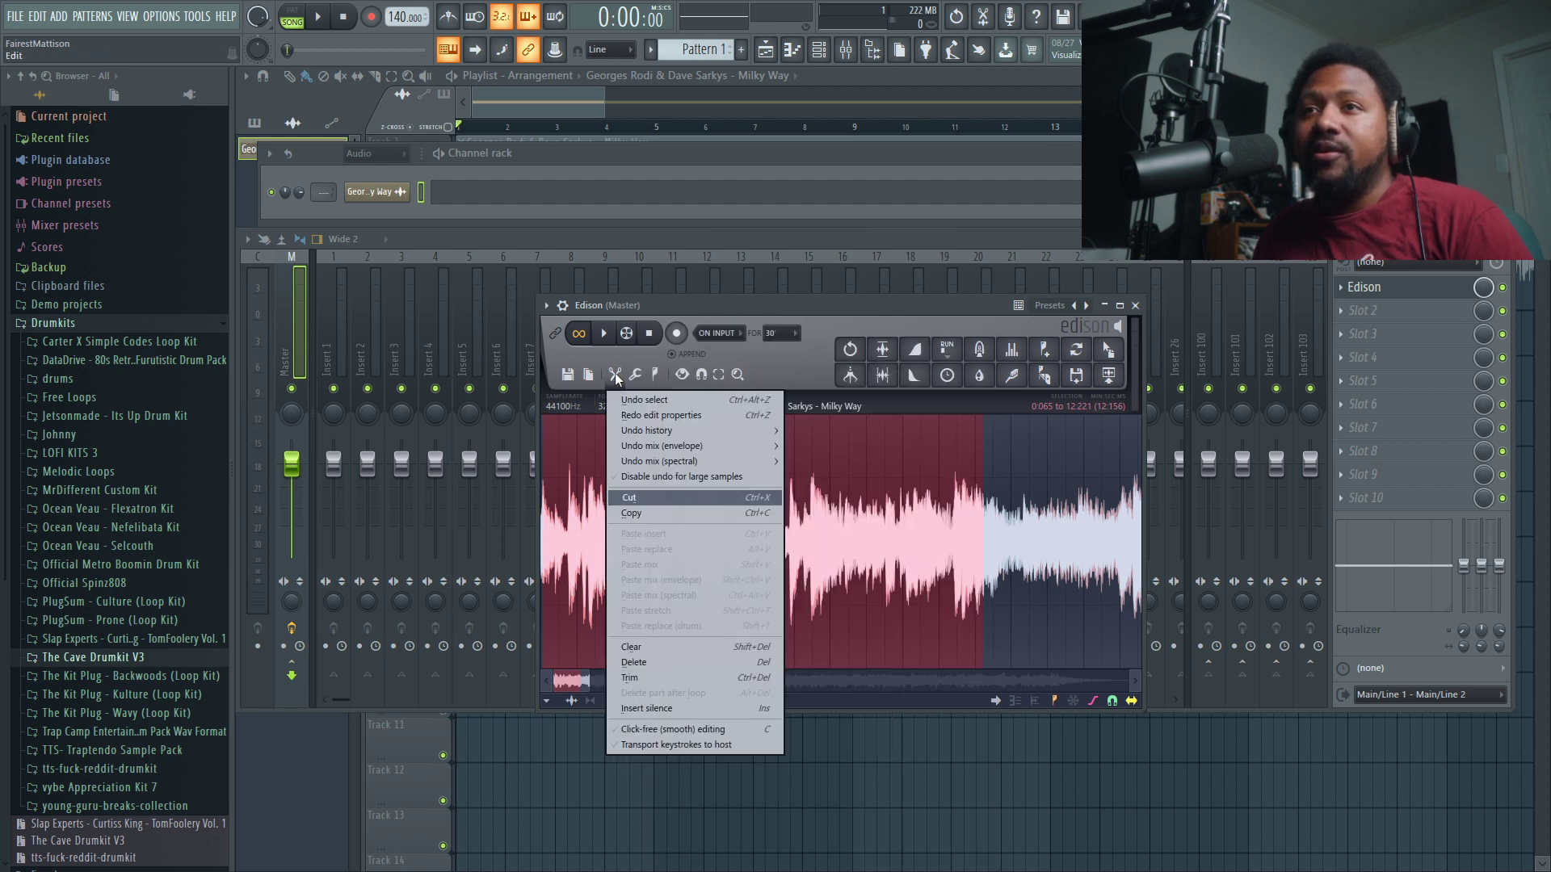
click(632, 678)
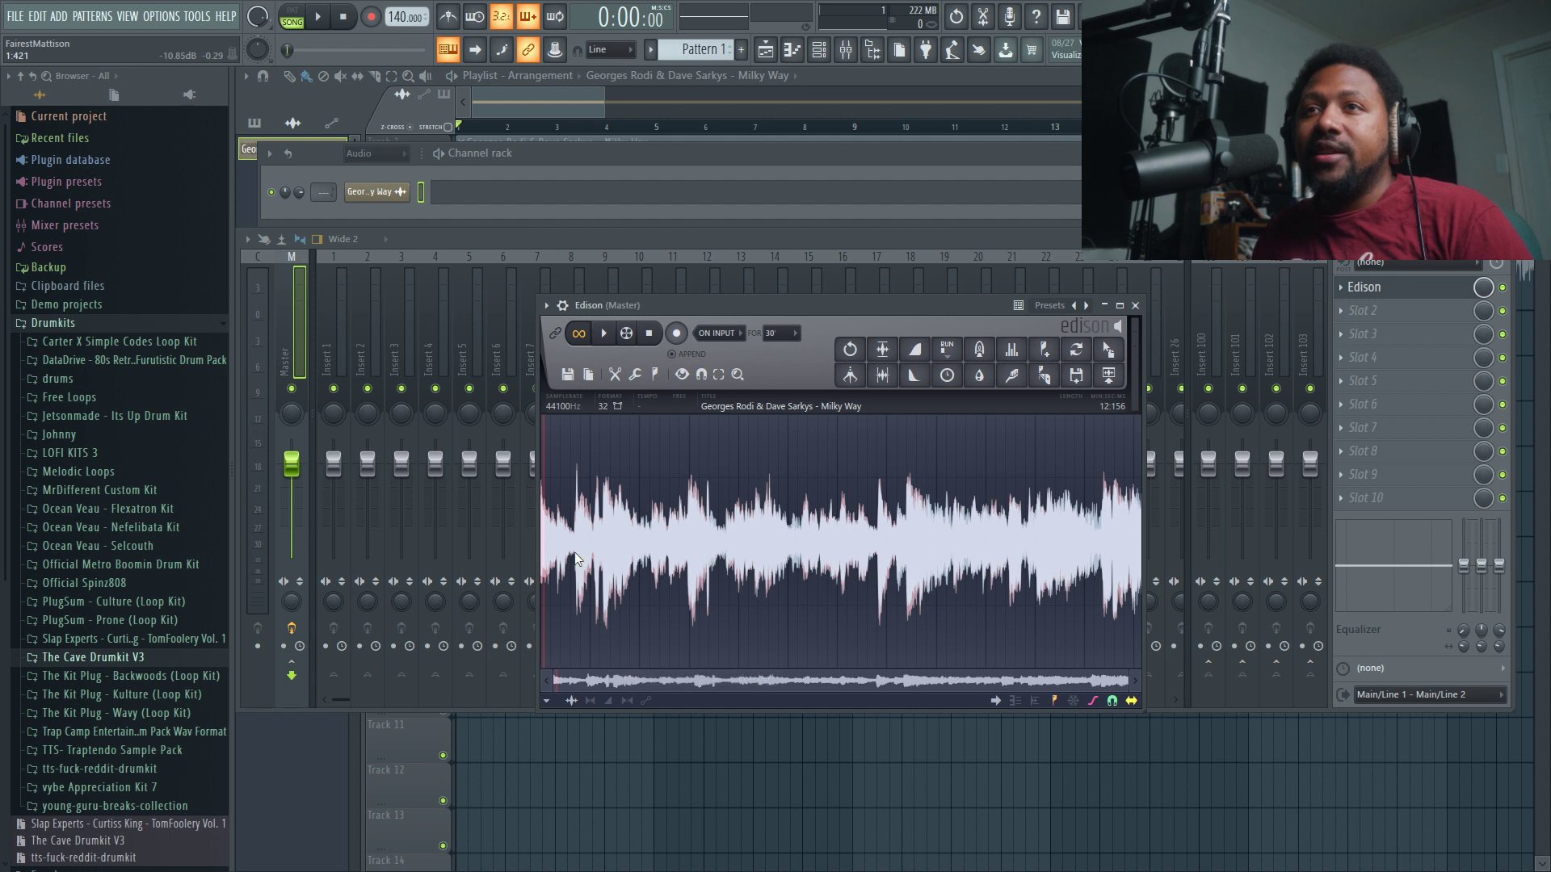
click(587, 376)
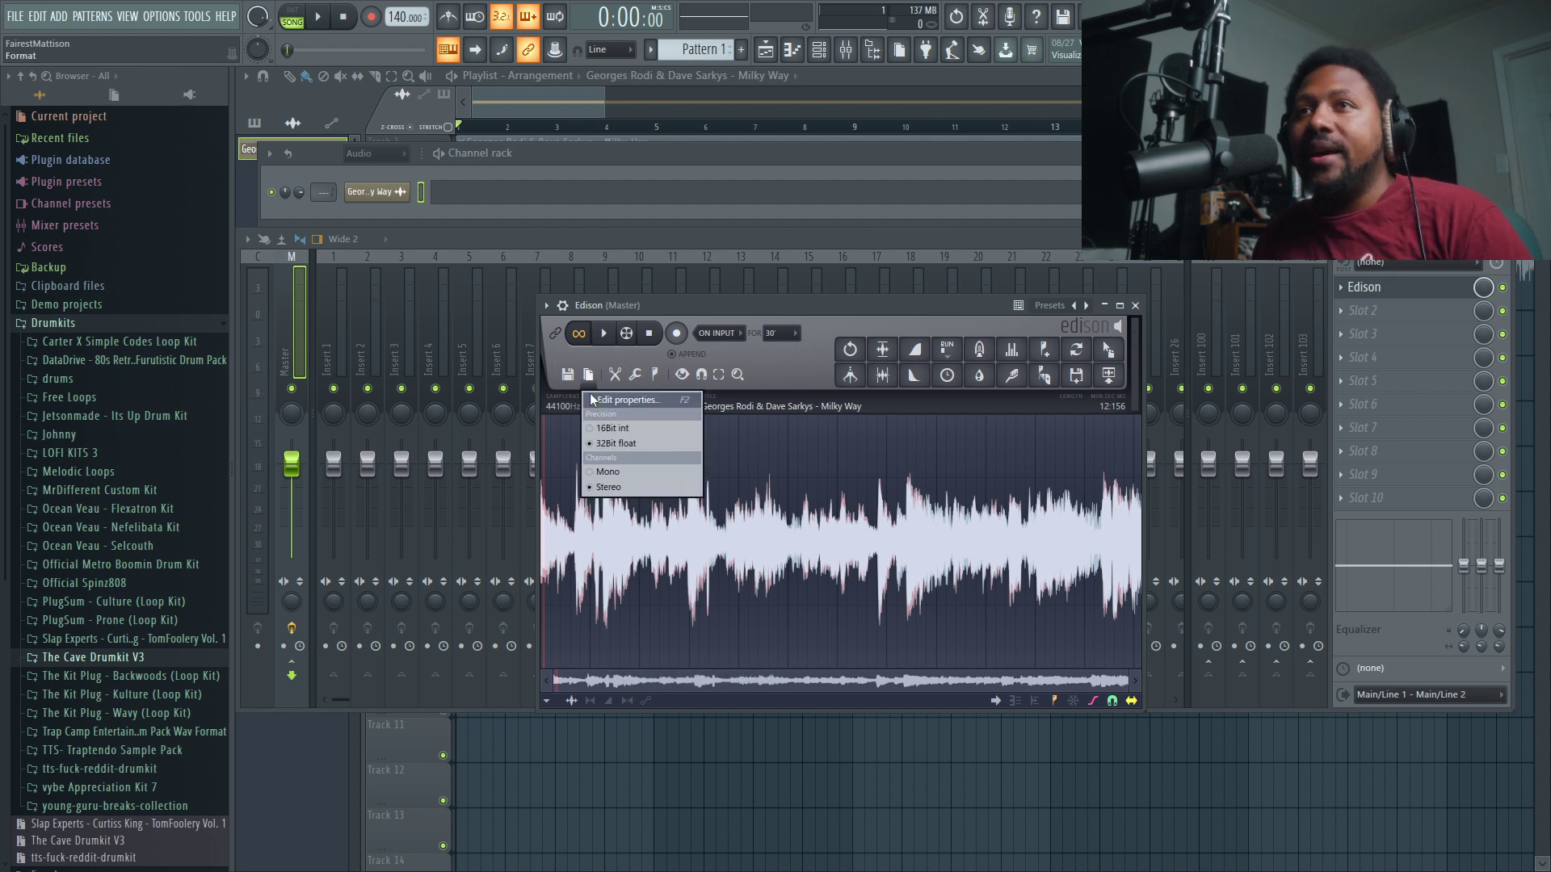
click(635, 374)
click(898, 309)
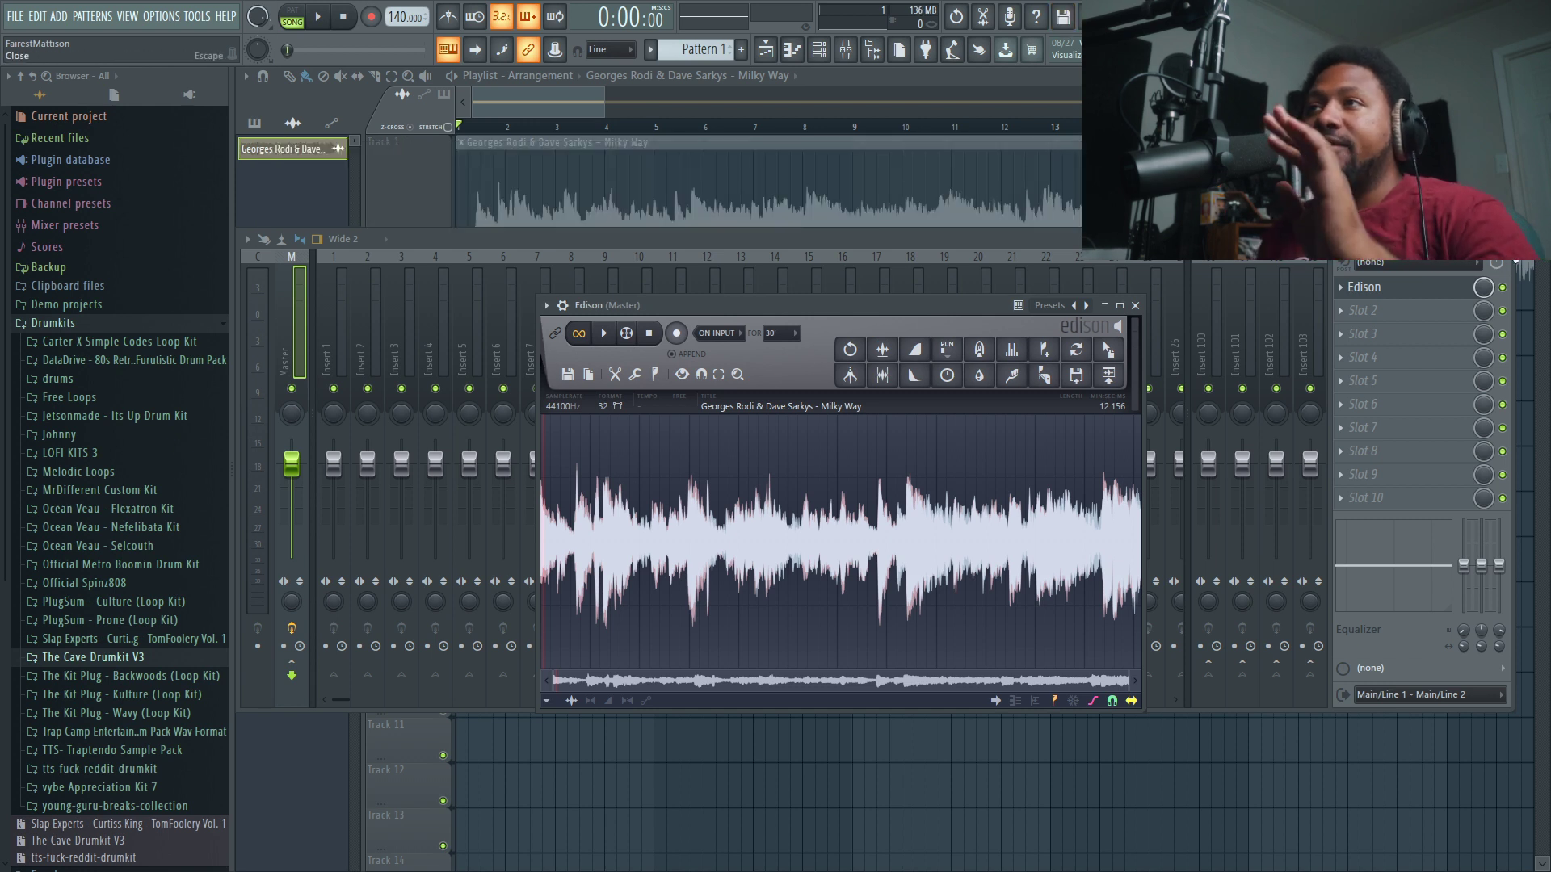
- Close the mixer, place Edison's trimmed sample at the start of Track 2 in the playlist, and play the arrangement
key(Escape)
drag(990, 309, 1213, 409)
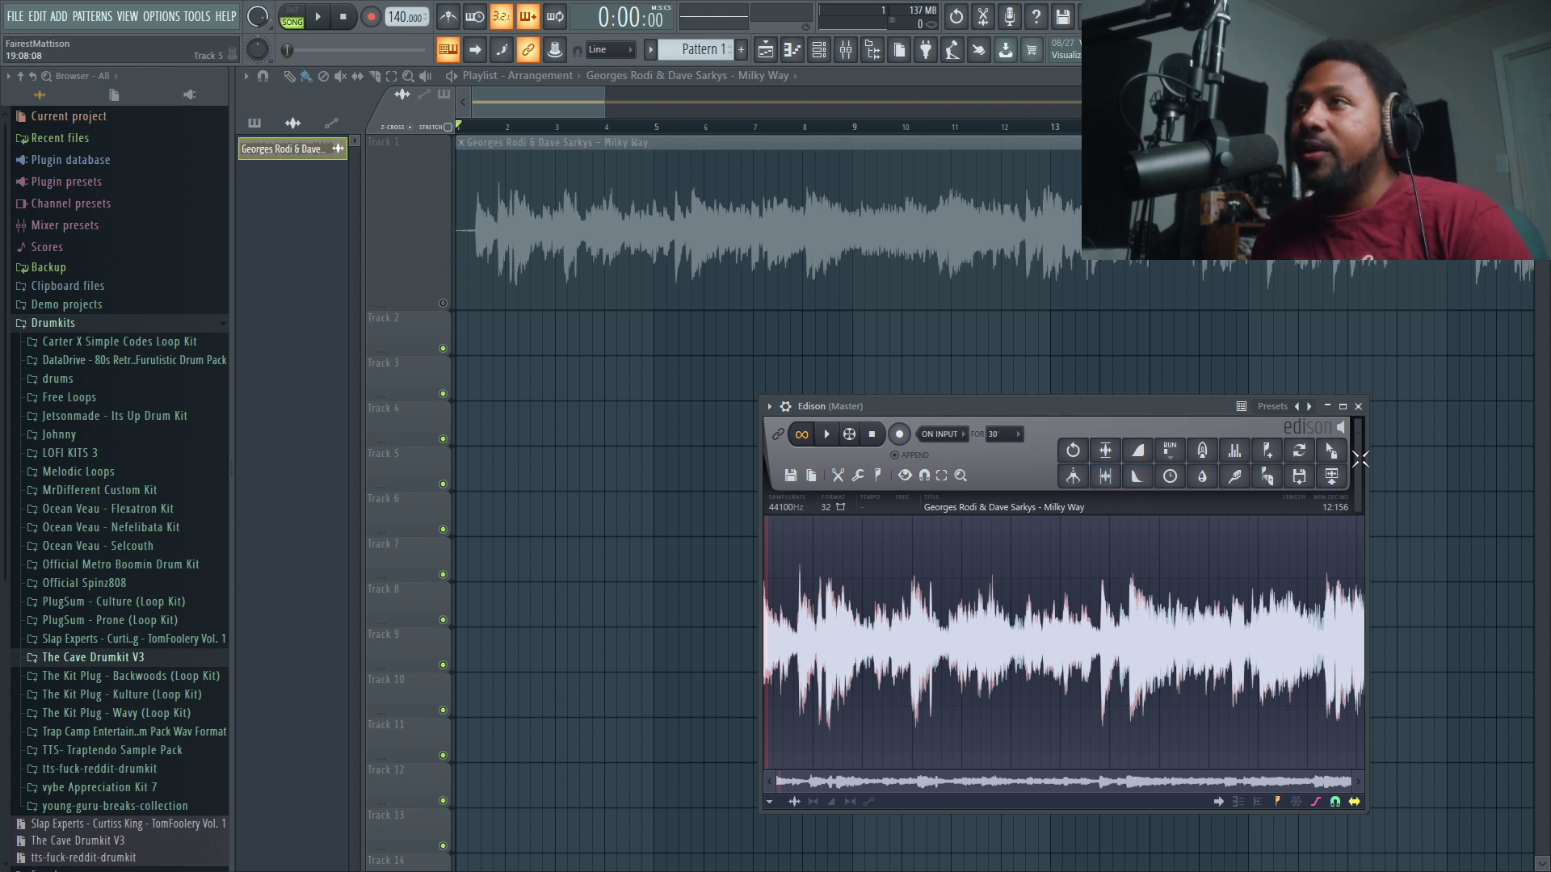
drag(1332, 451, 508, 341)
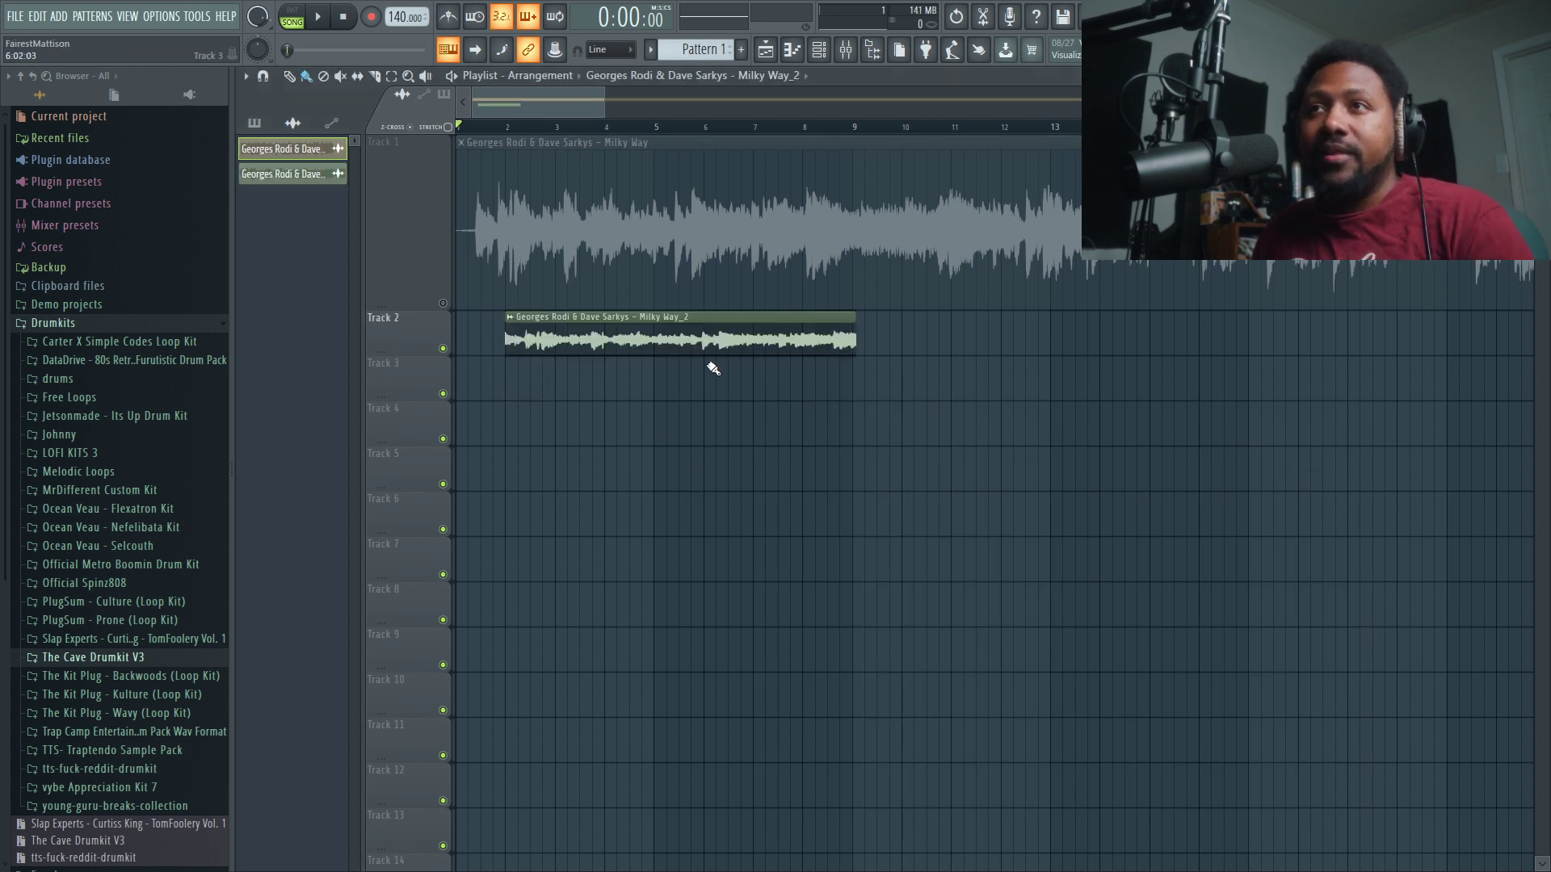
drag(705, 349, 643, 346)
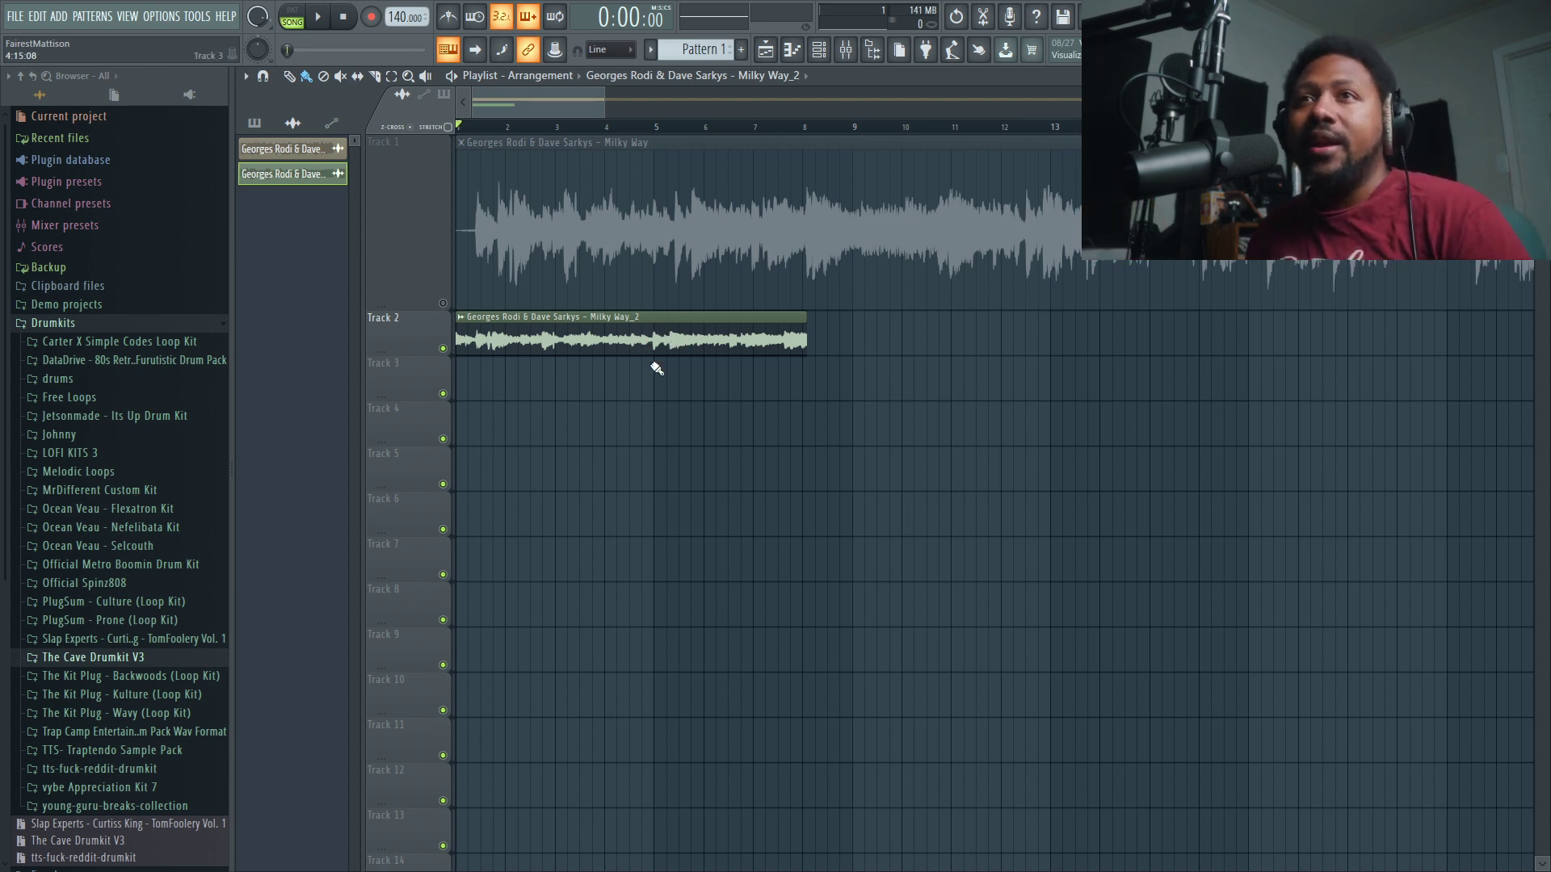
click(320, 17)
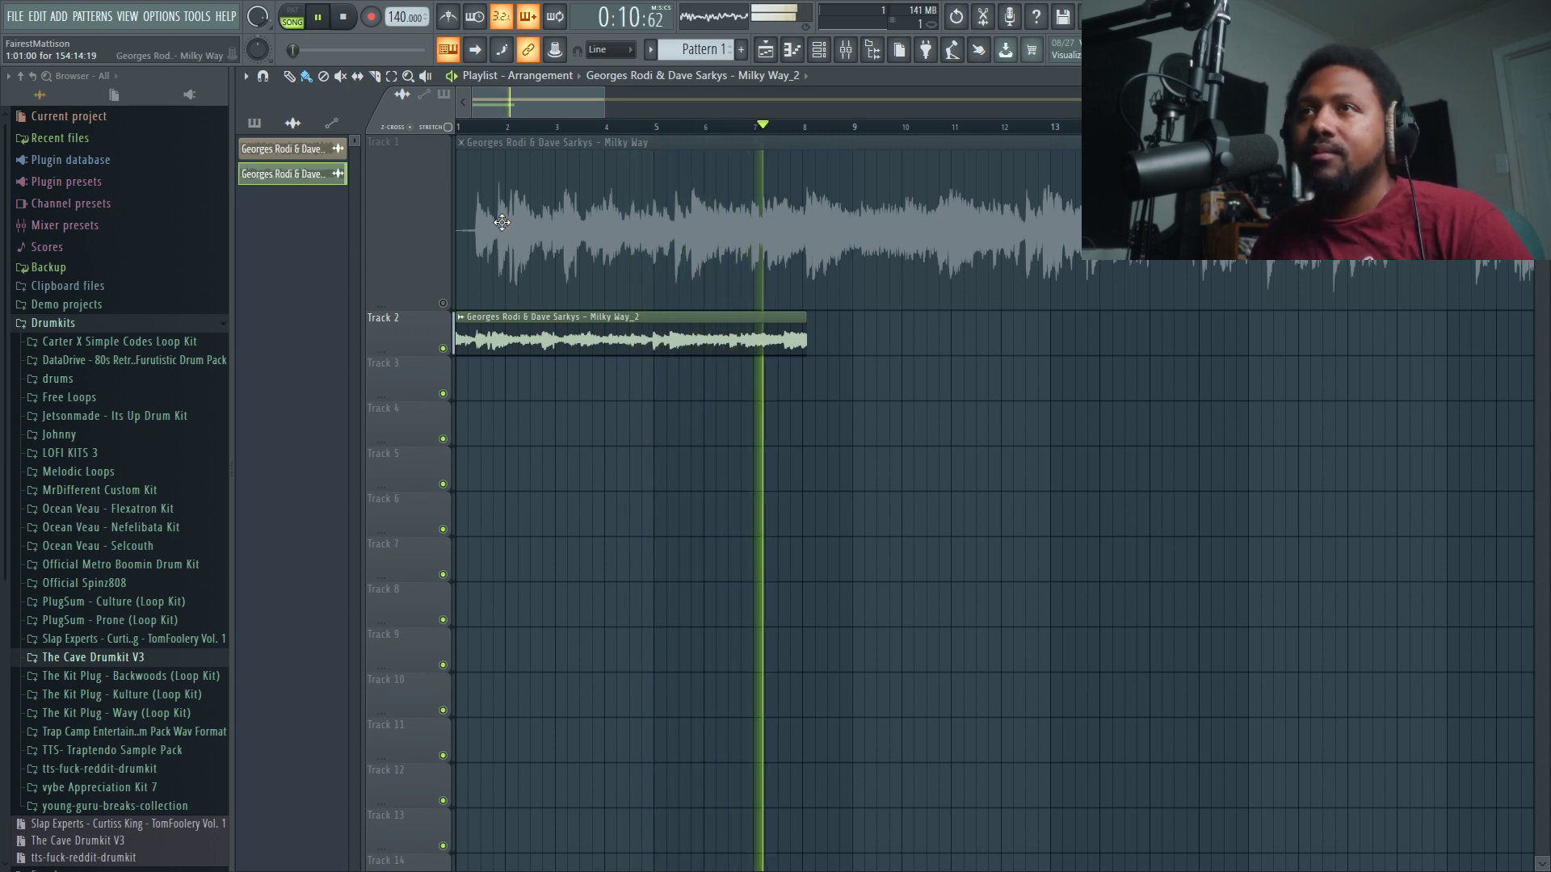
key(space)
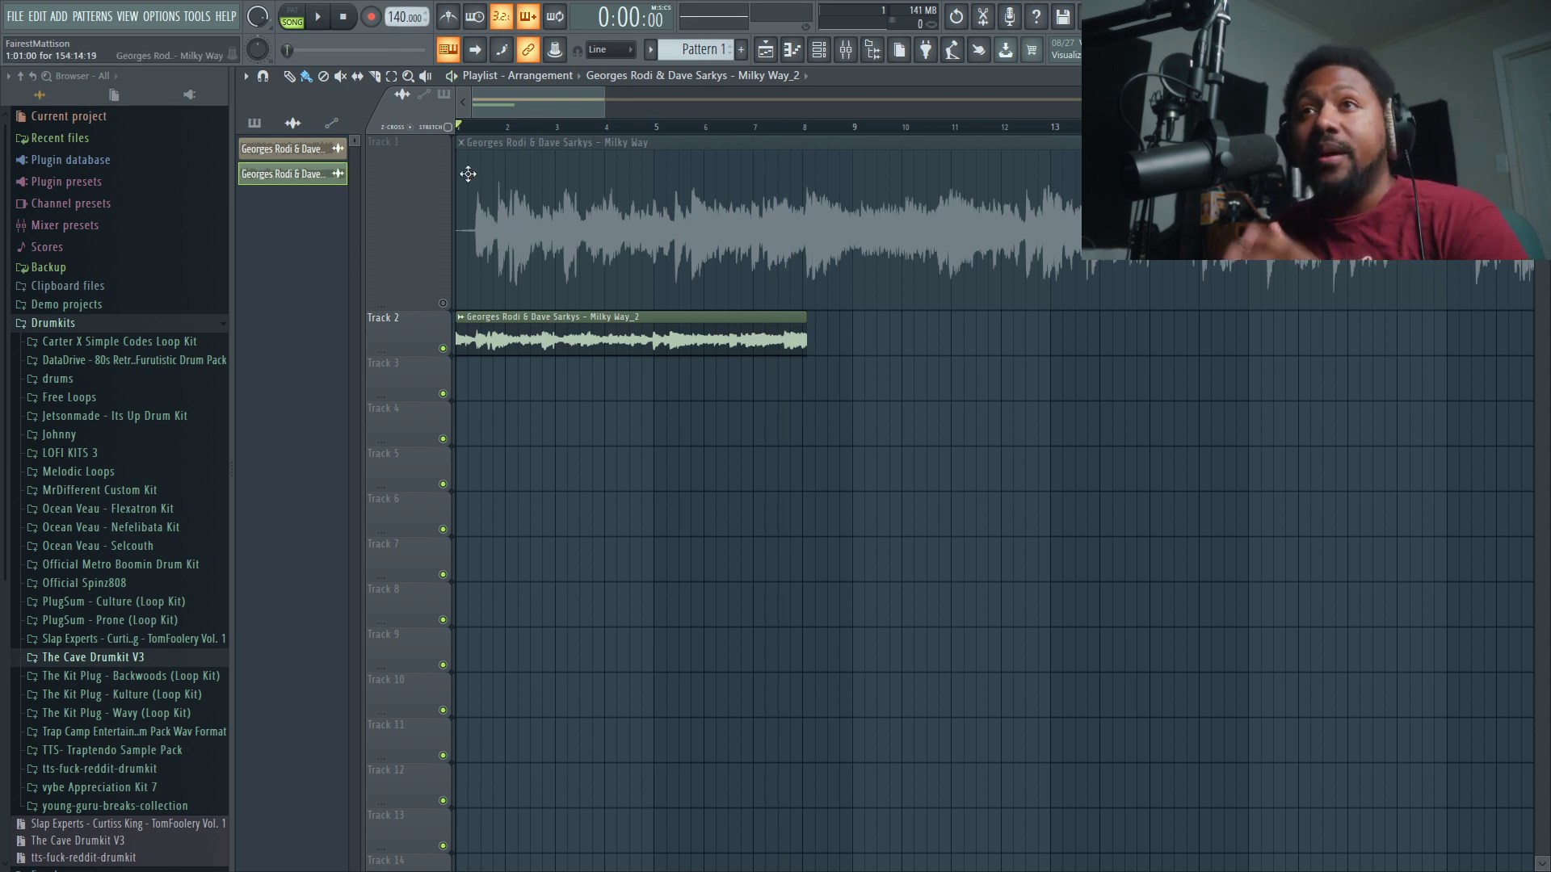
- Open the sample settings of the Milky Way_2 clip on Track 2 and move the window clear of the clip
double_click(514, 328)
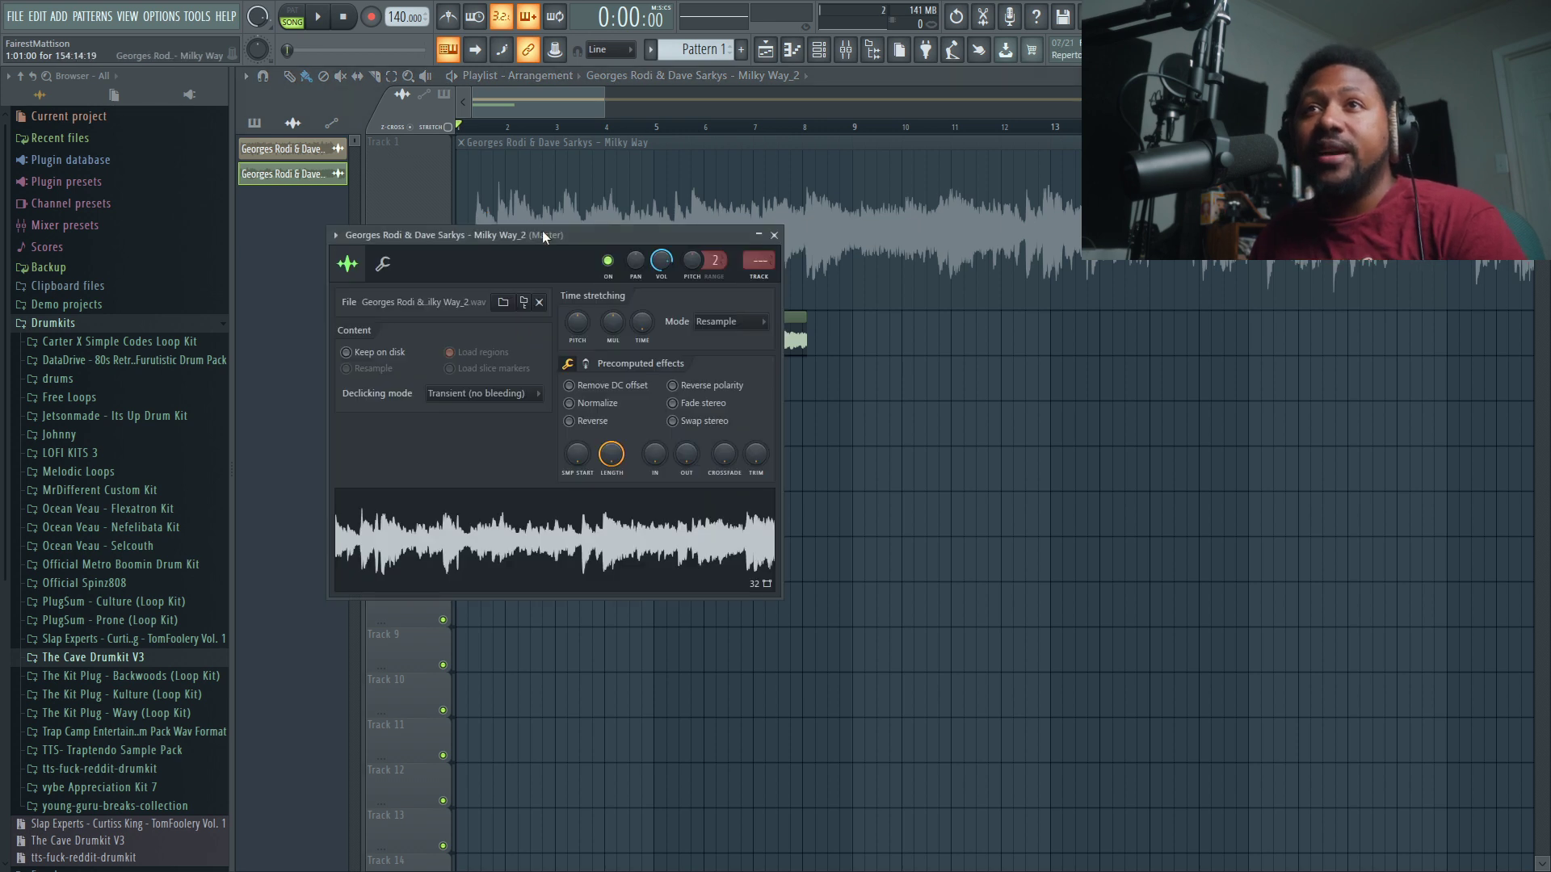
drag(541, 230, 841, 371)
key(Escape)
double_click(622, 341)
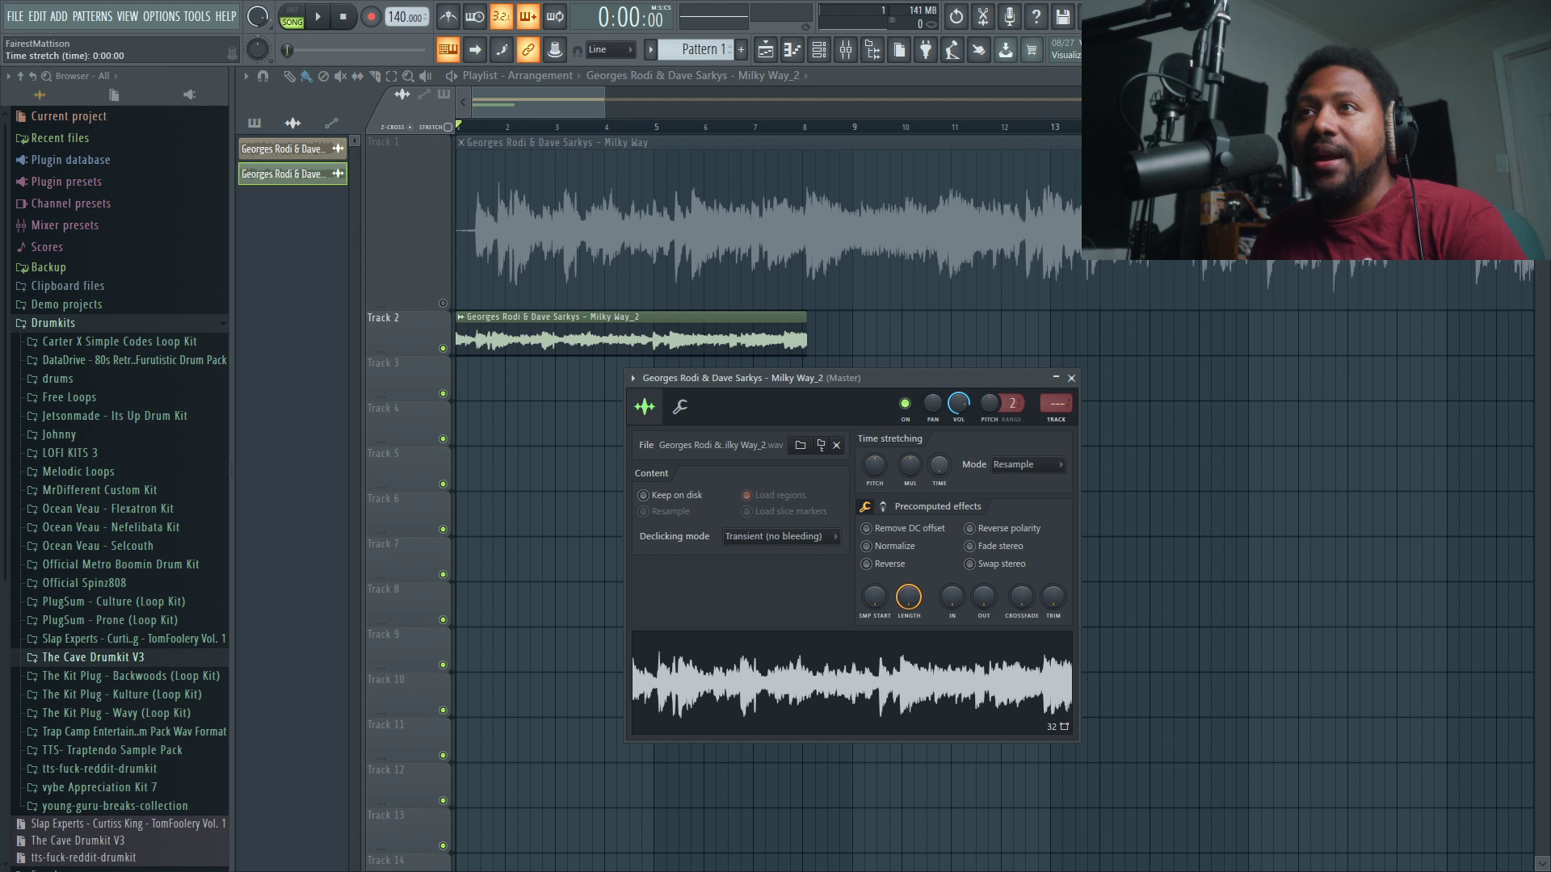
- Stretch the Milky Way_2 clip to 8 bars with its time-stretching Time setting and audition the result
drag(939, 465, 747, 415)
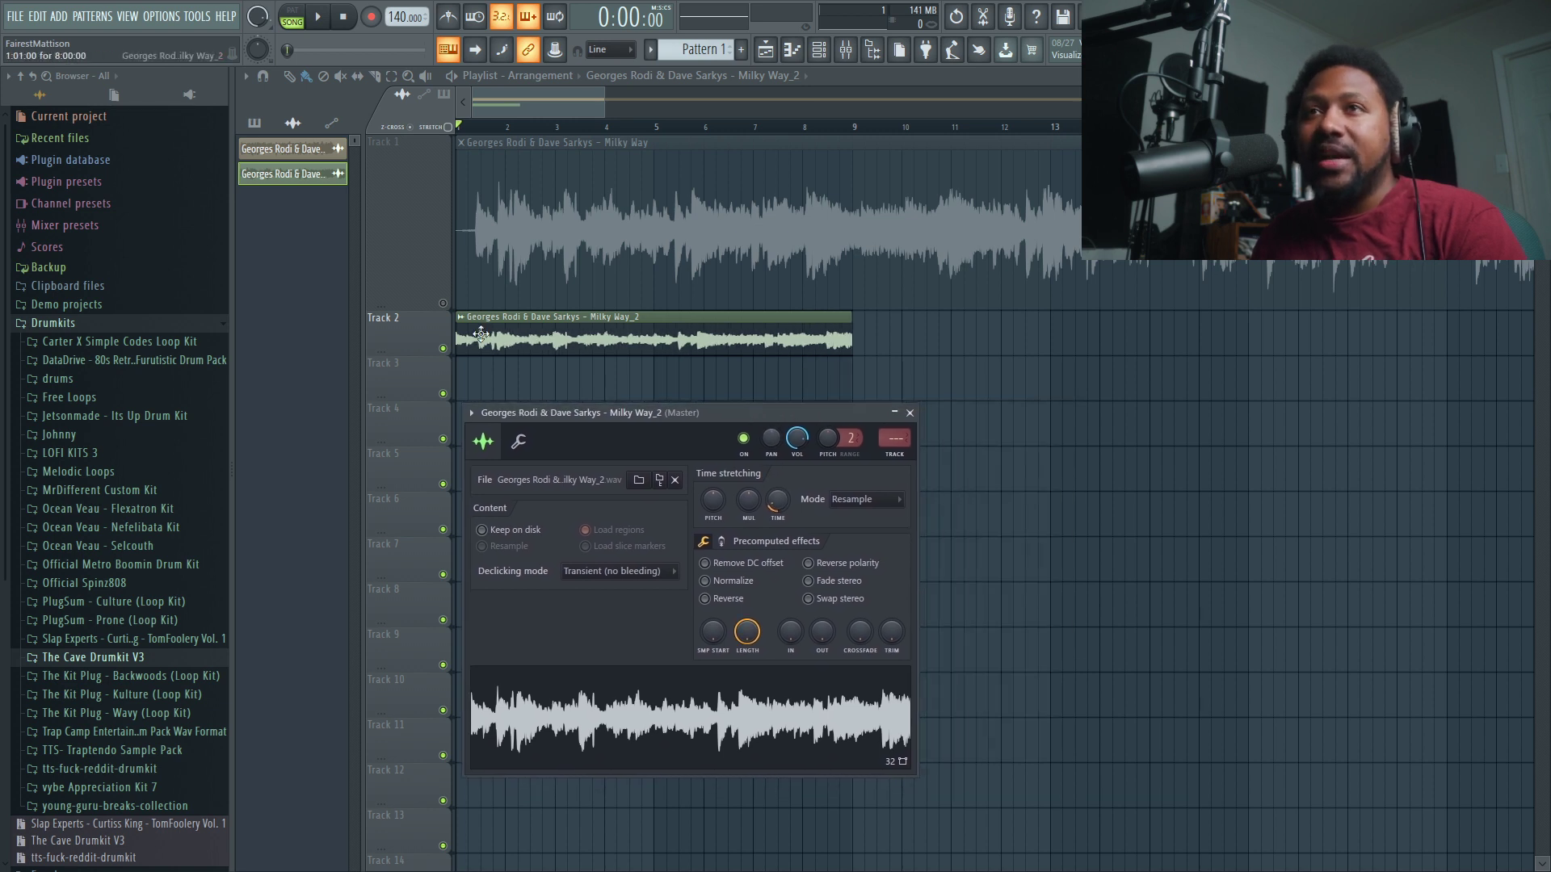
key(space)
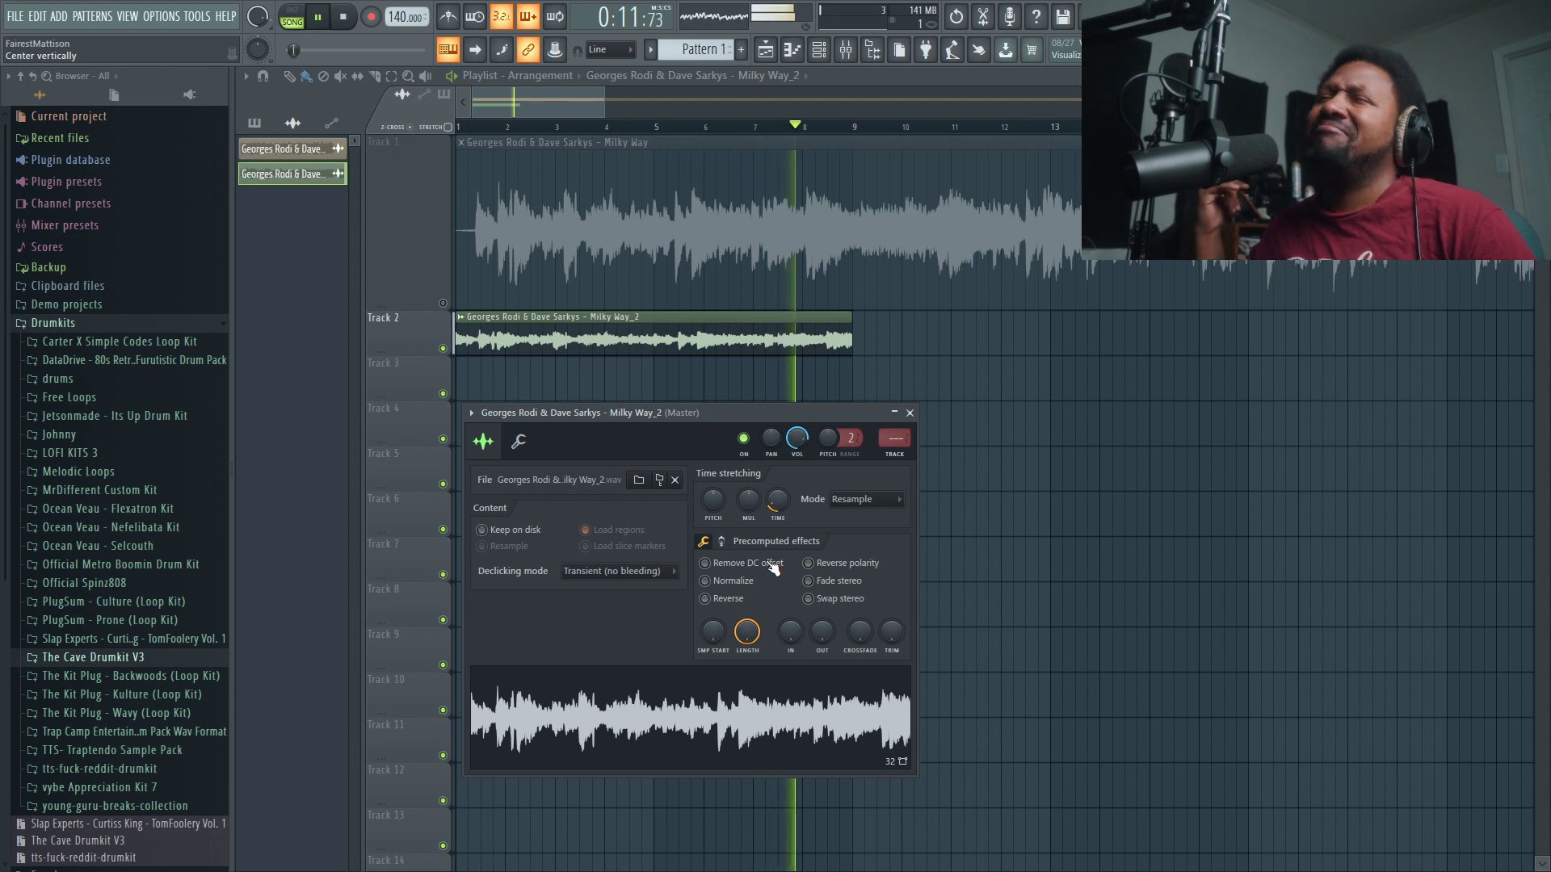
key(space)
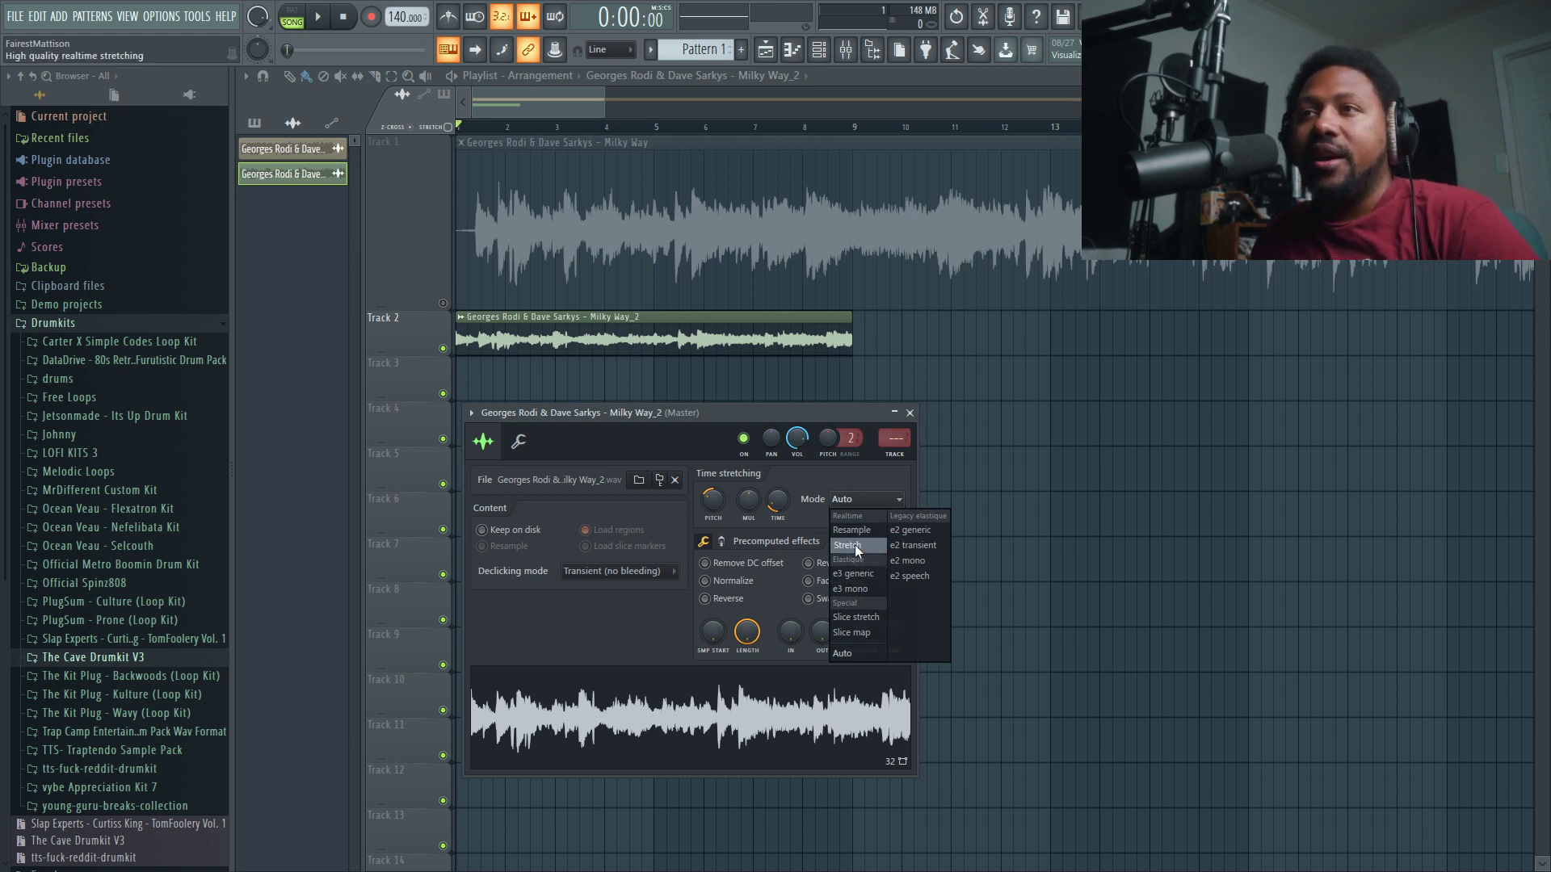
- Set the Milky Way_2 clip's time-stretching mode to Stretch and play the arrangement to hear it
click(855, 546)
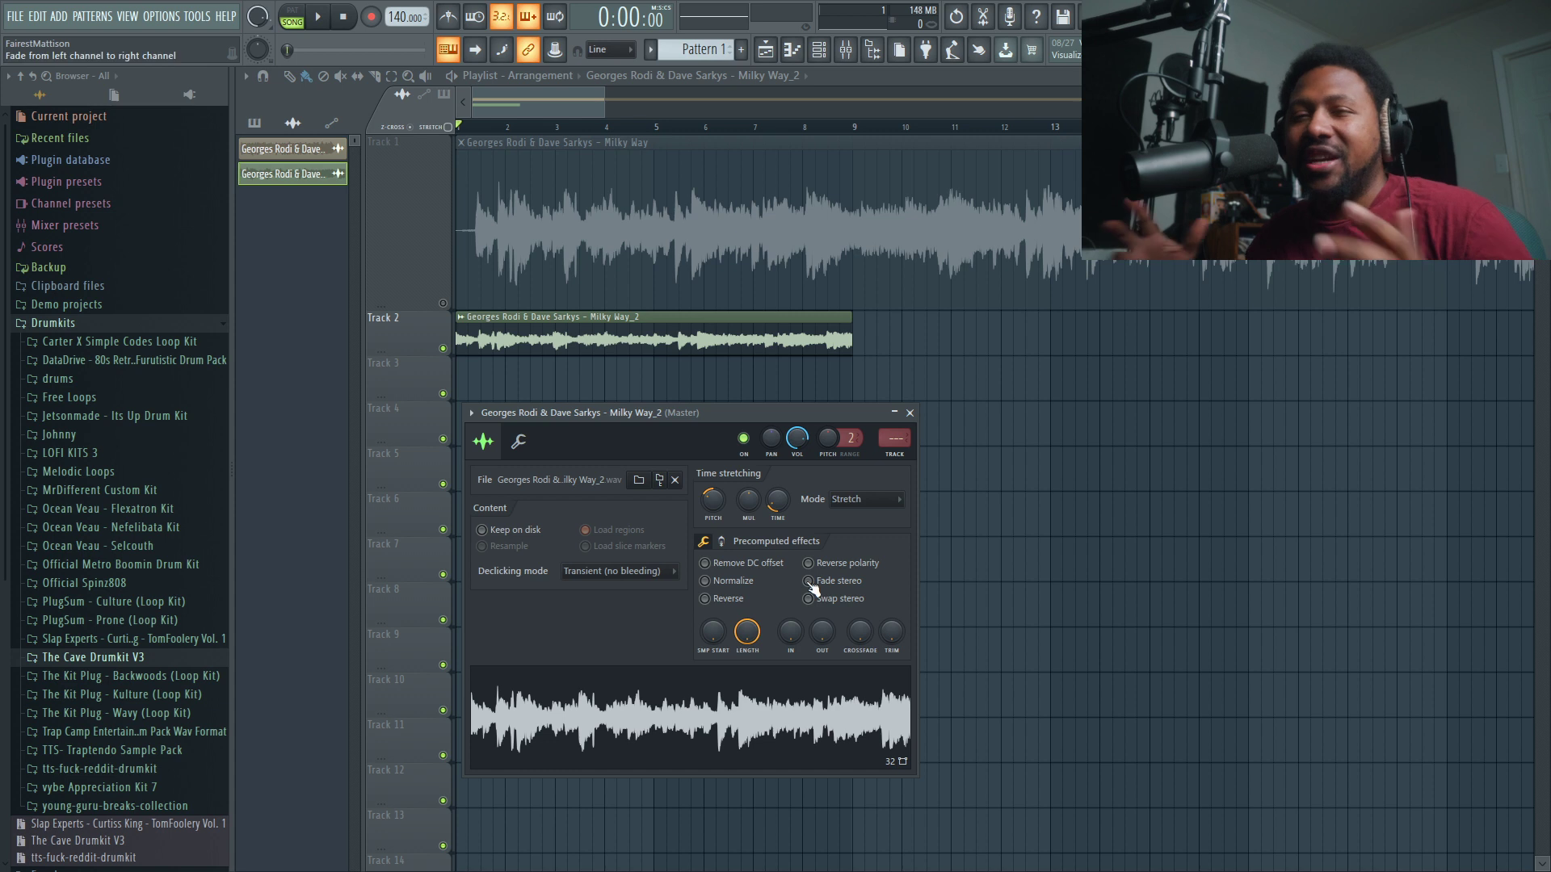
key(space)
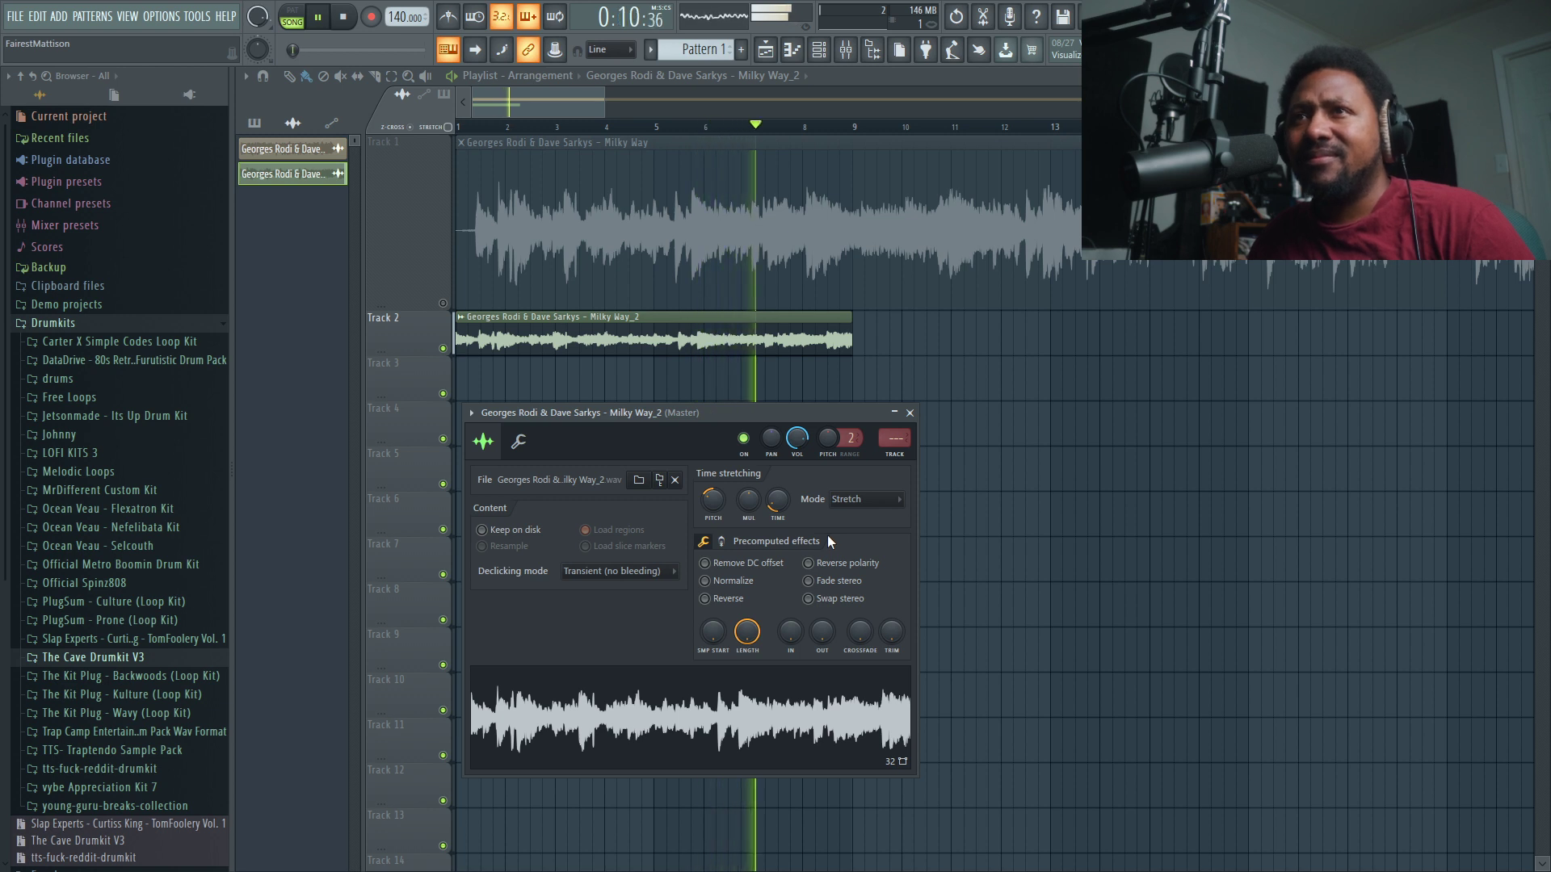
key(space)
- Try a 4-bar stretch time on the Milky Way_2 clip and return it to 8 bars
drag(777, 501, 777, 476)
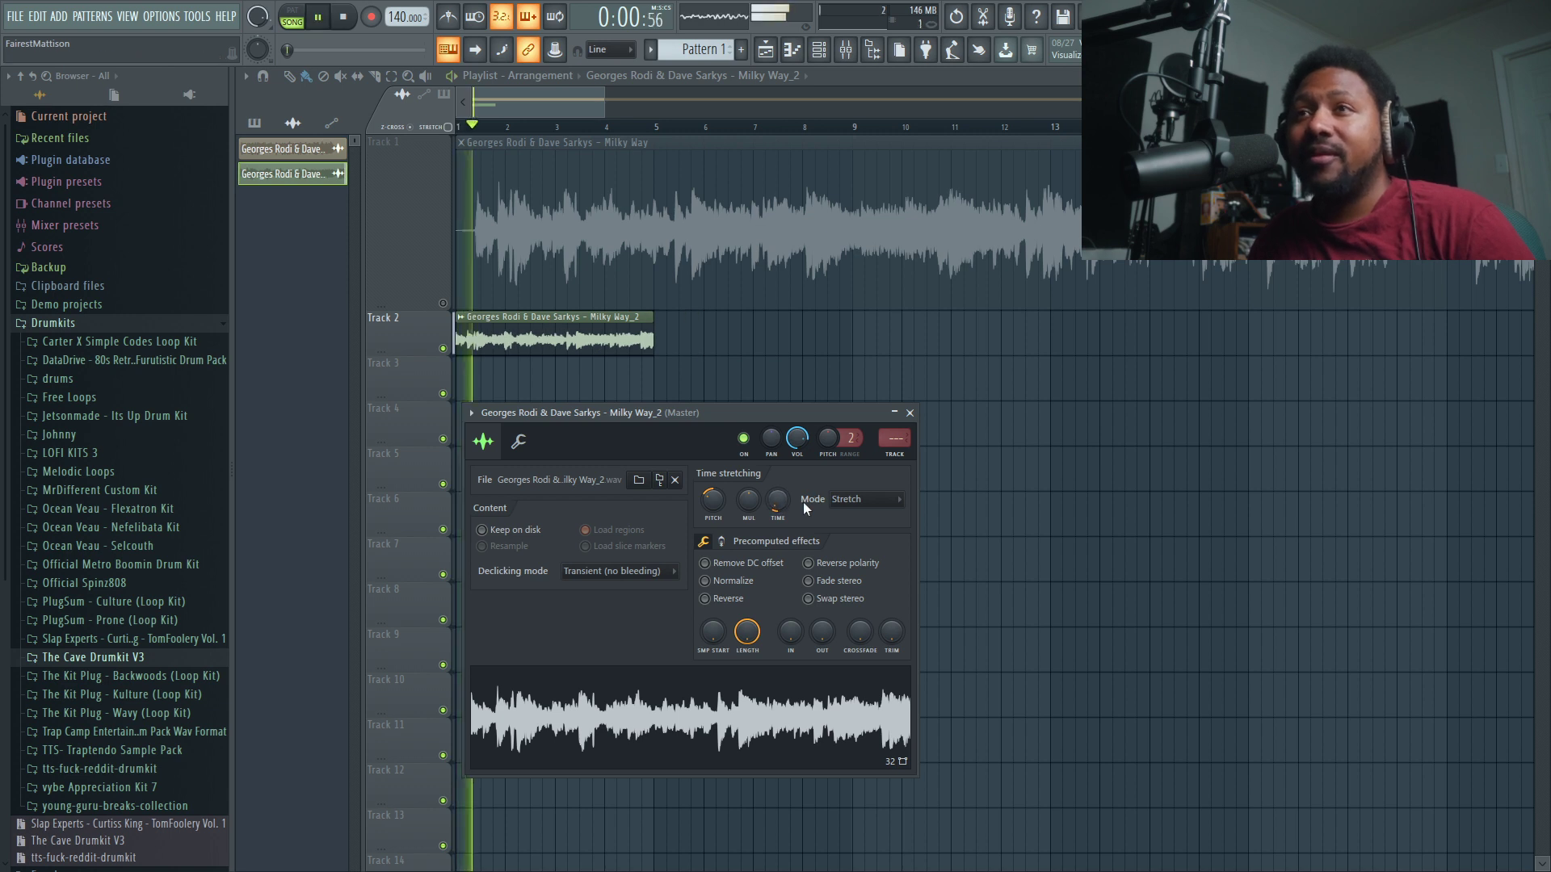
drag(777, 501, 777, 521)
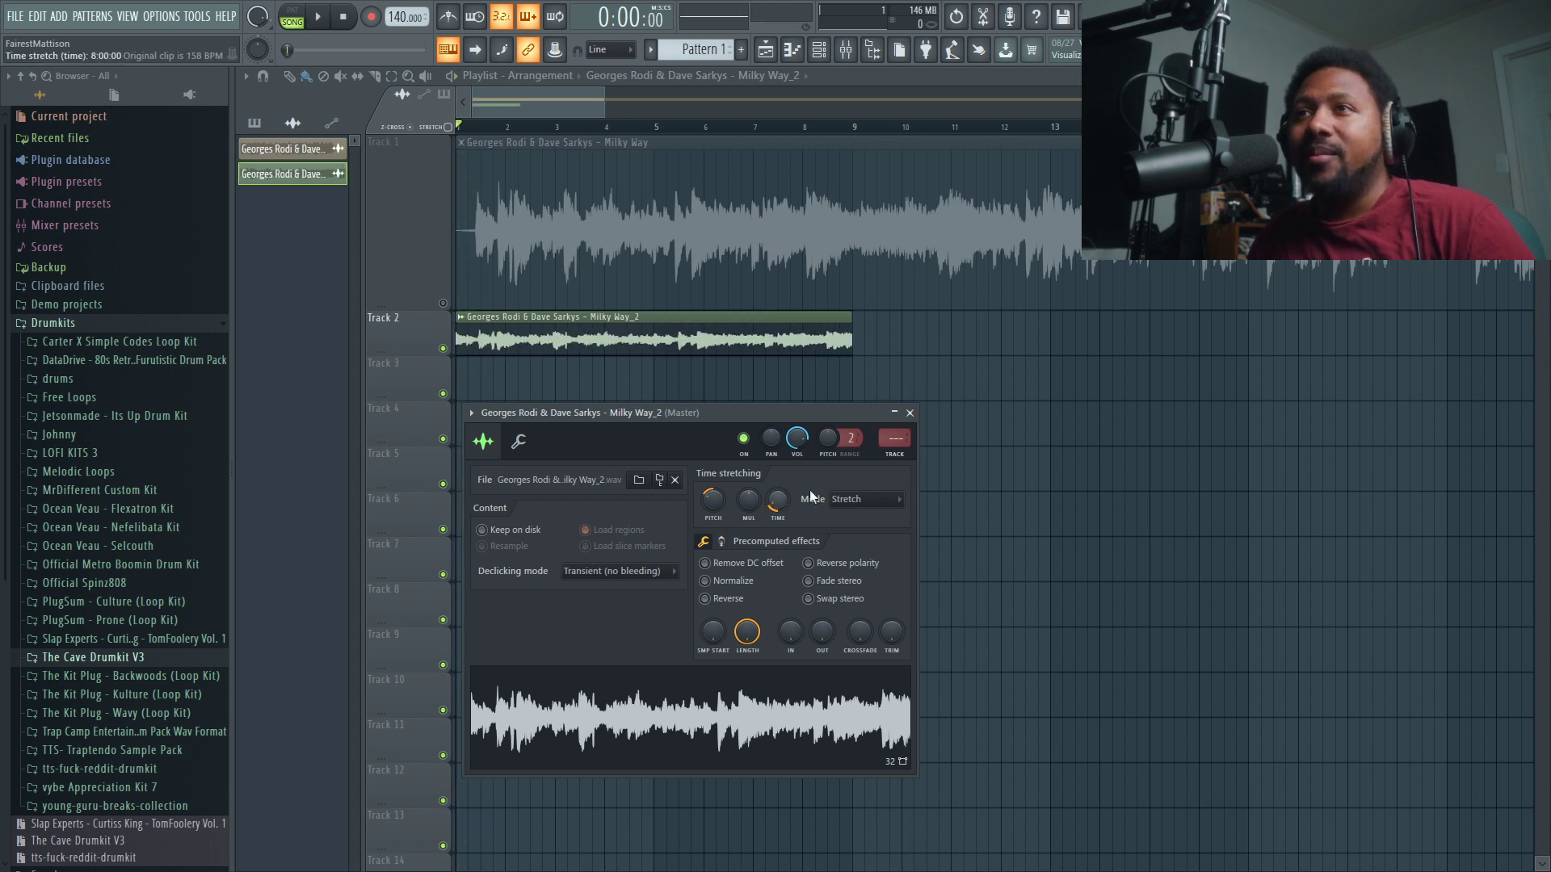
- Route the Milky Way_2 clip to mixer insert 1 and load Control Surface in the insert's first effect slot
click(897, 457)
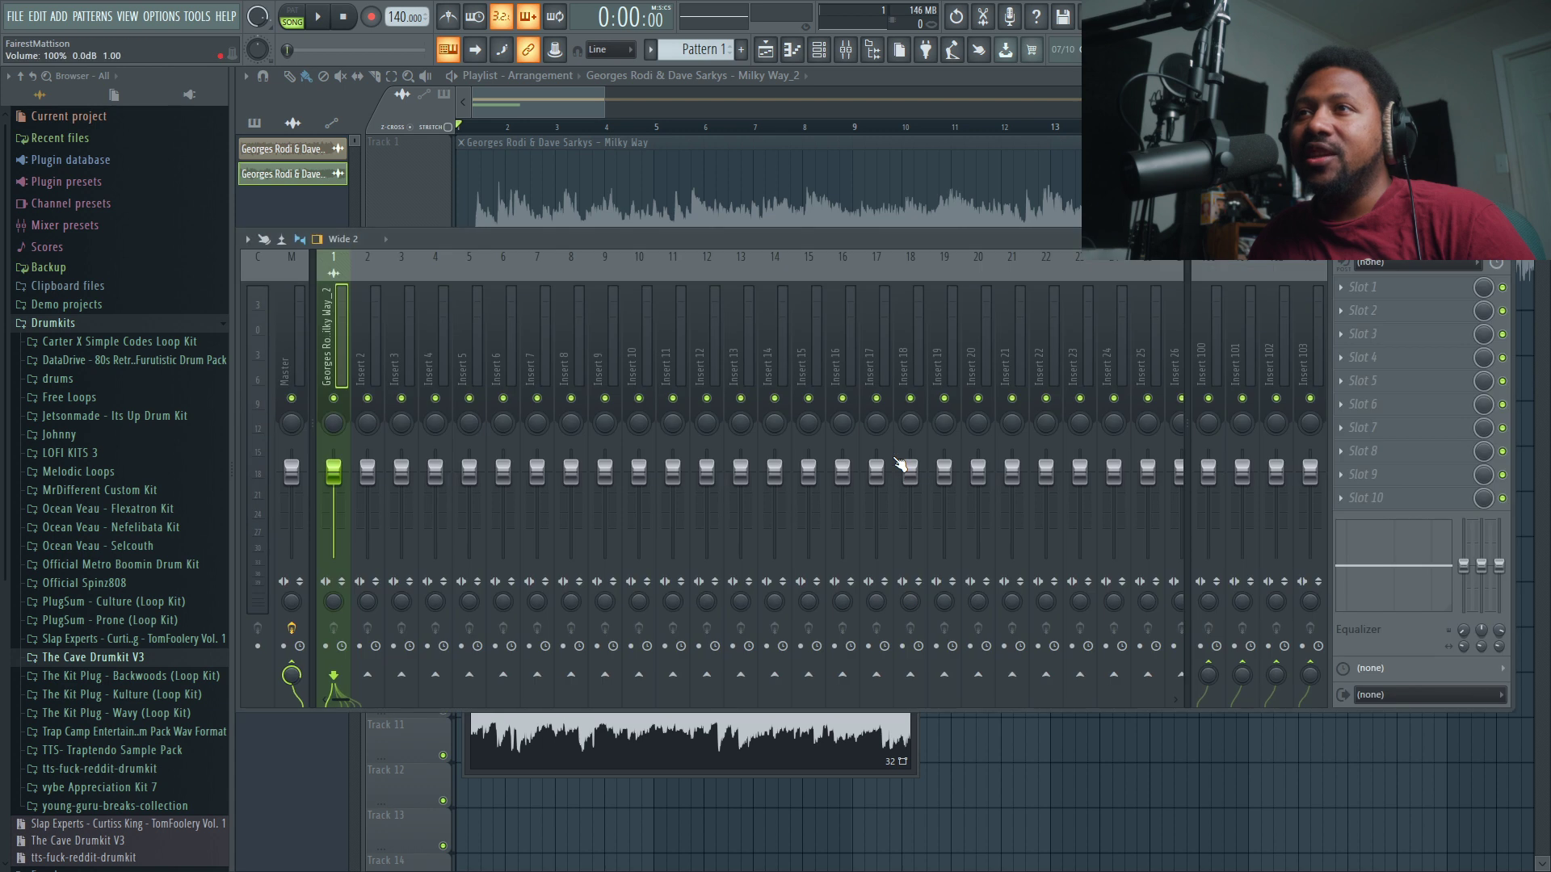
click(1373, 289)
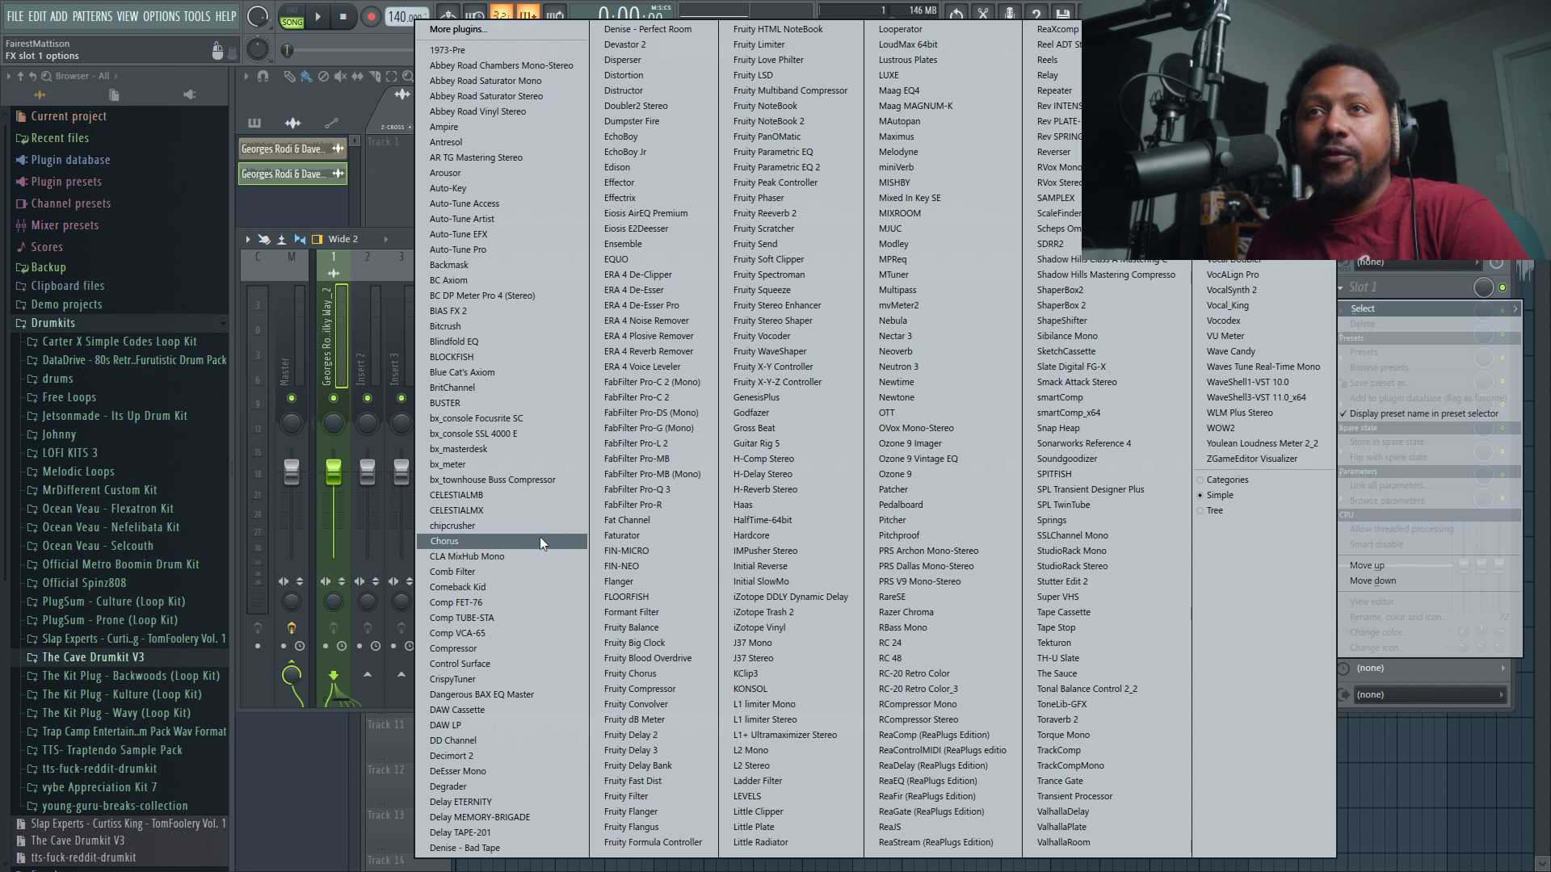
click(494, 664)
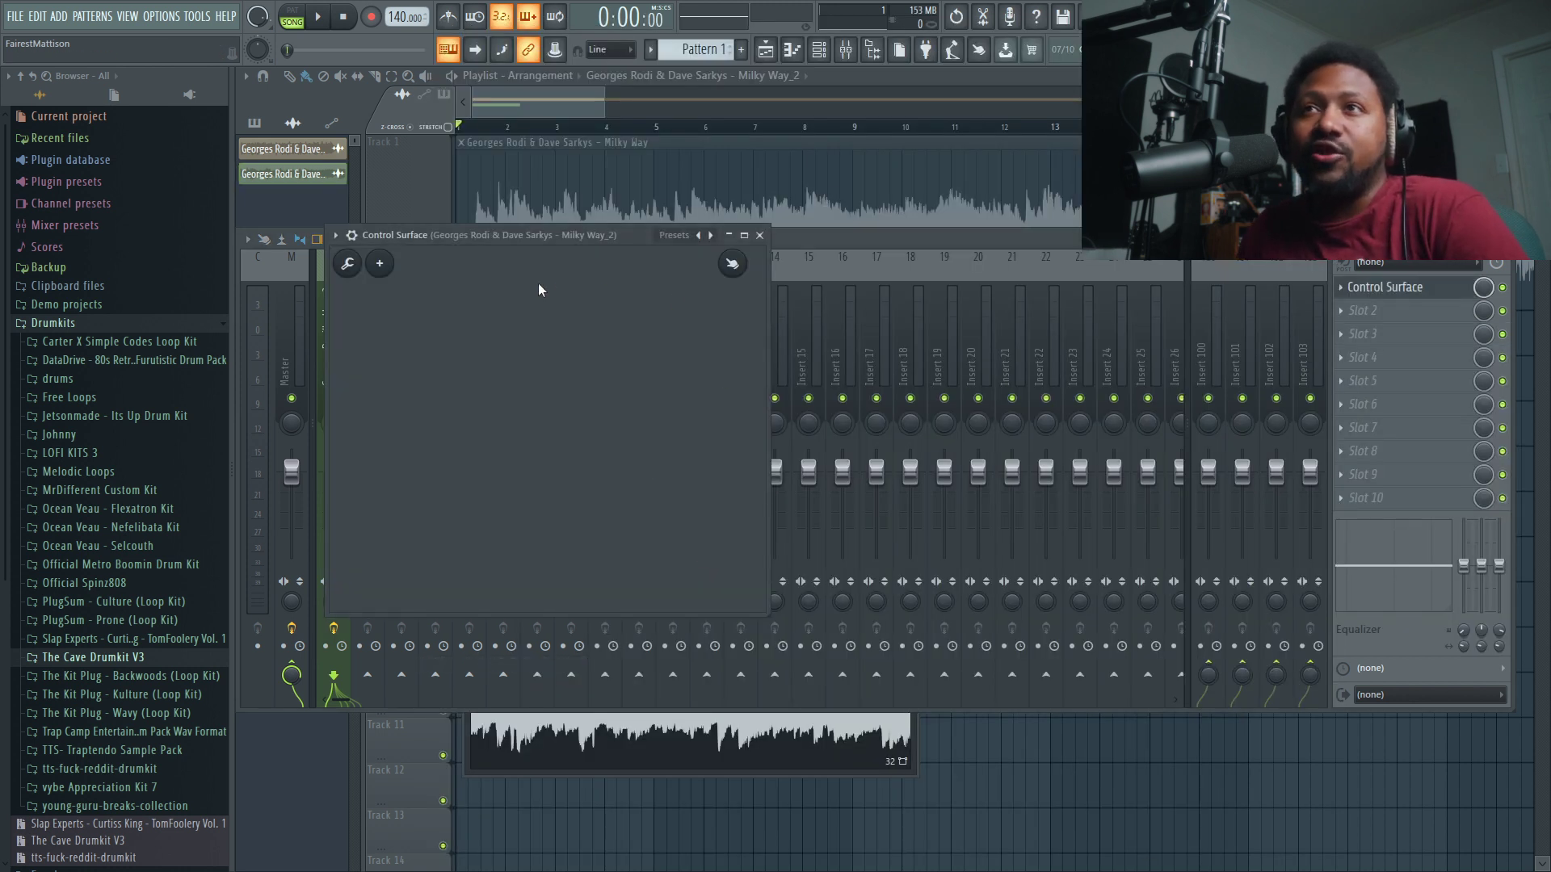
- Load the FL-20 Retro Color preset in Control Surface and reposition the plugin window
click(687, 240)
click(701, 247)
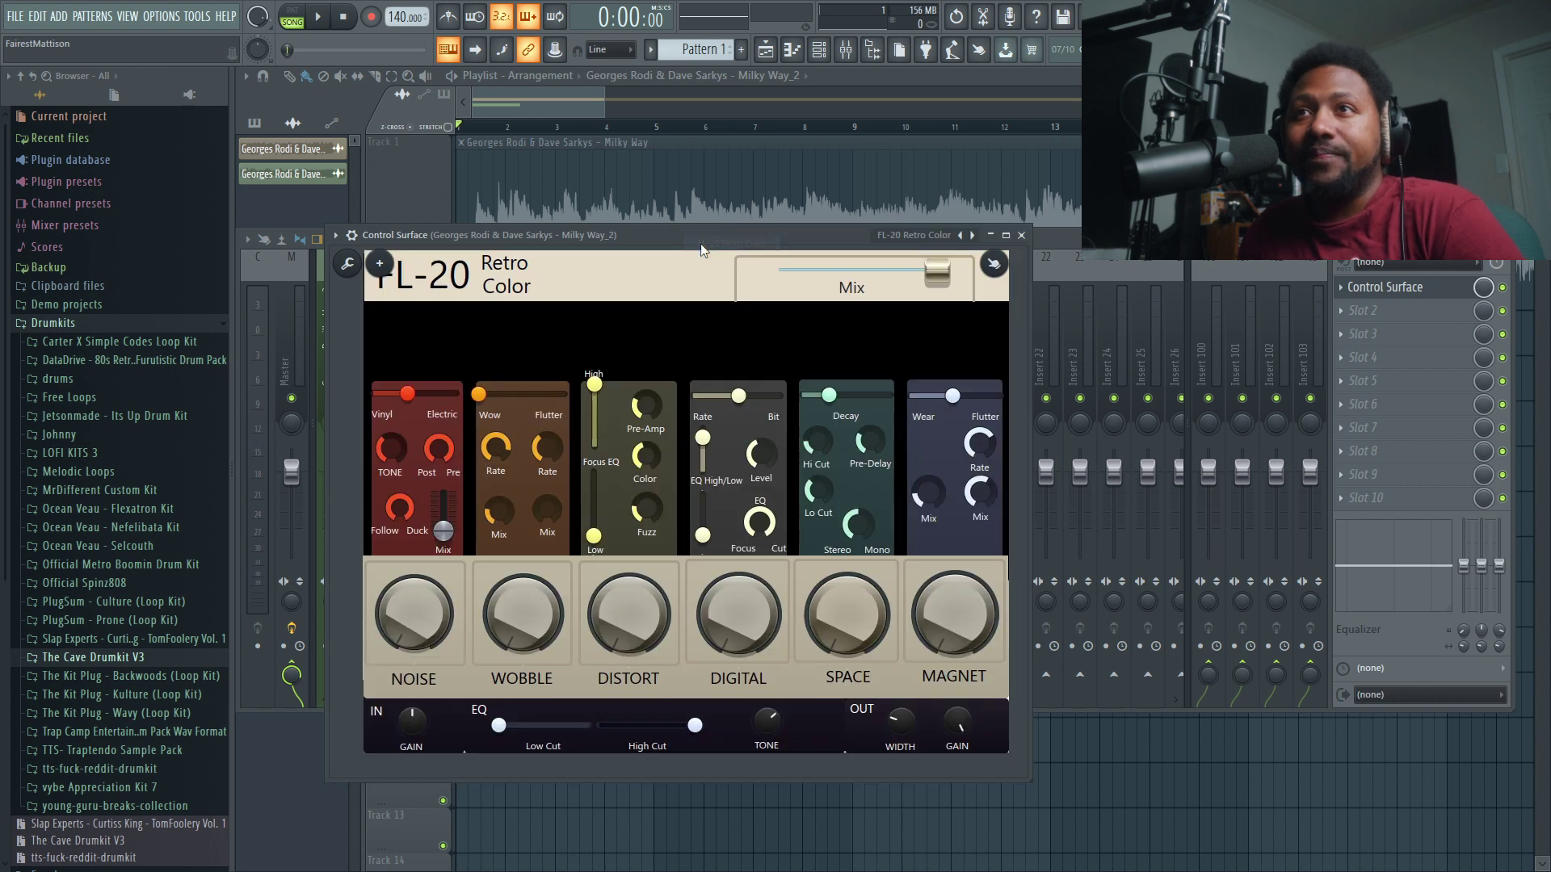
drag(695, 236, 805, 247)
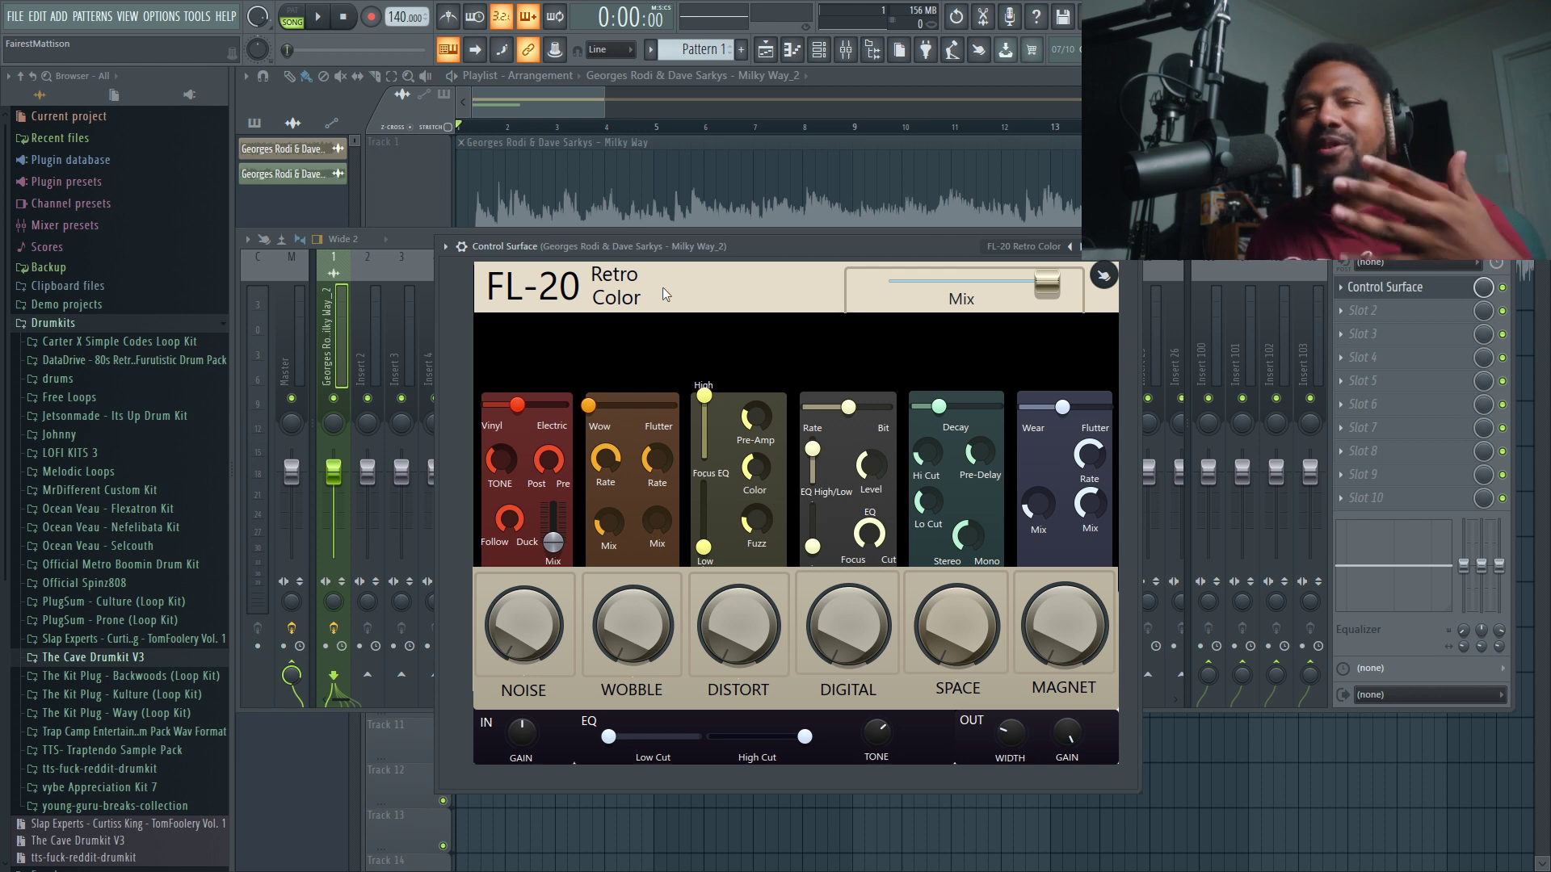
drag(654, 257, 669, 266)
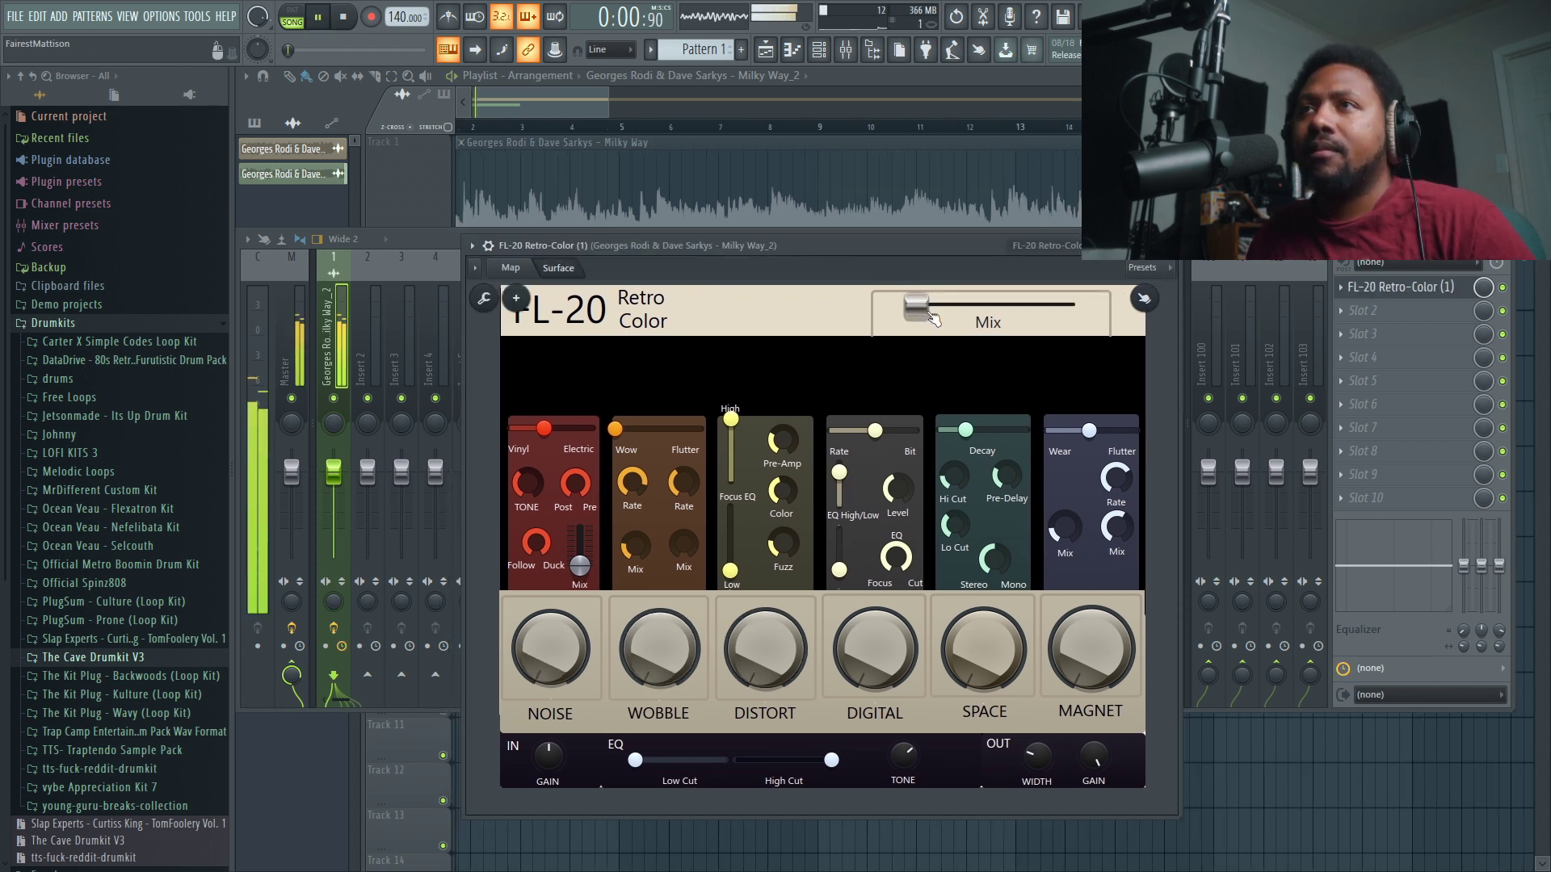
- Raise the Wobble amount and the noise section's Mix in FL-20 Retro-Color while the sample plays
drag(670, 681, 671, 642)
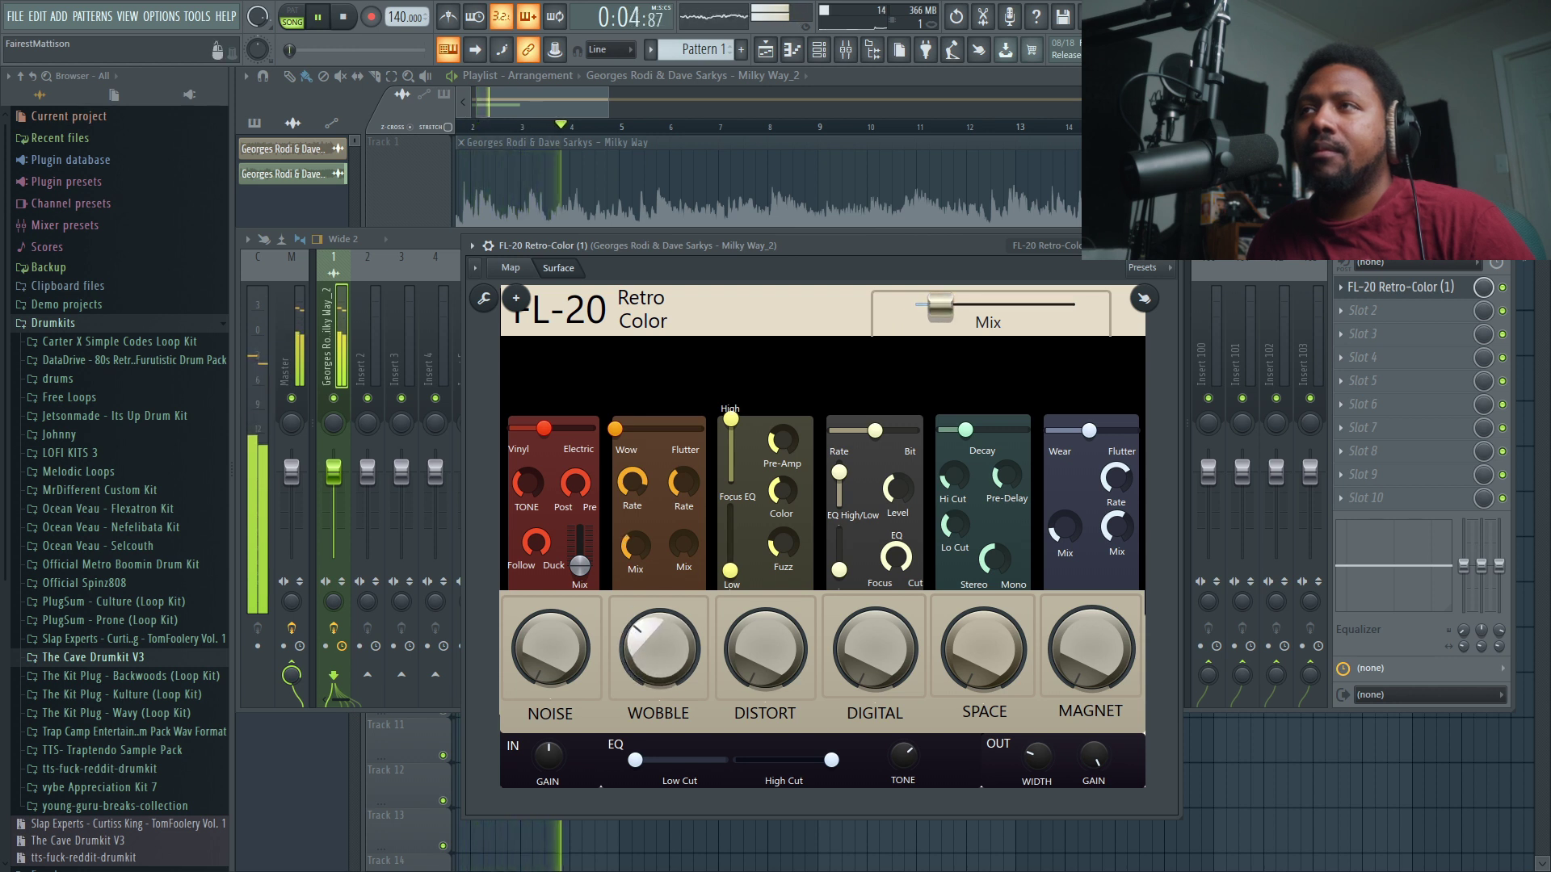
drag(768, 249, 780, 249)
drag(671, 650, 671, 610)
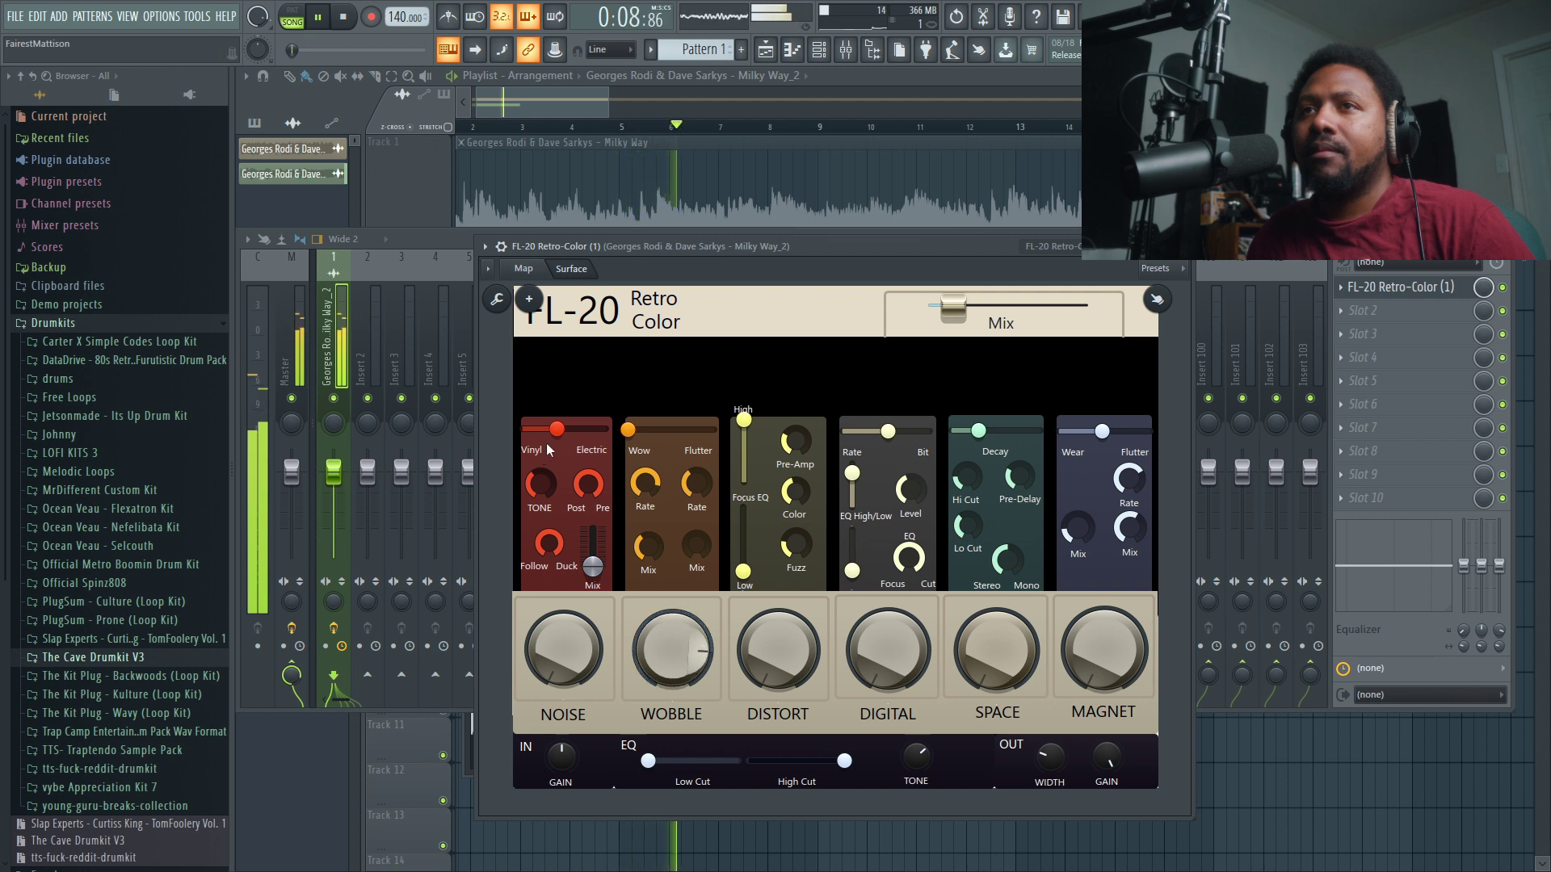
drag(592, 565, 593, 545)
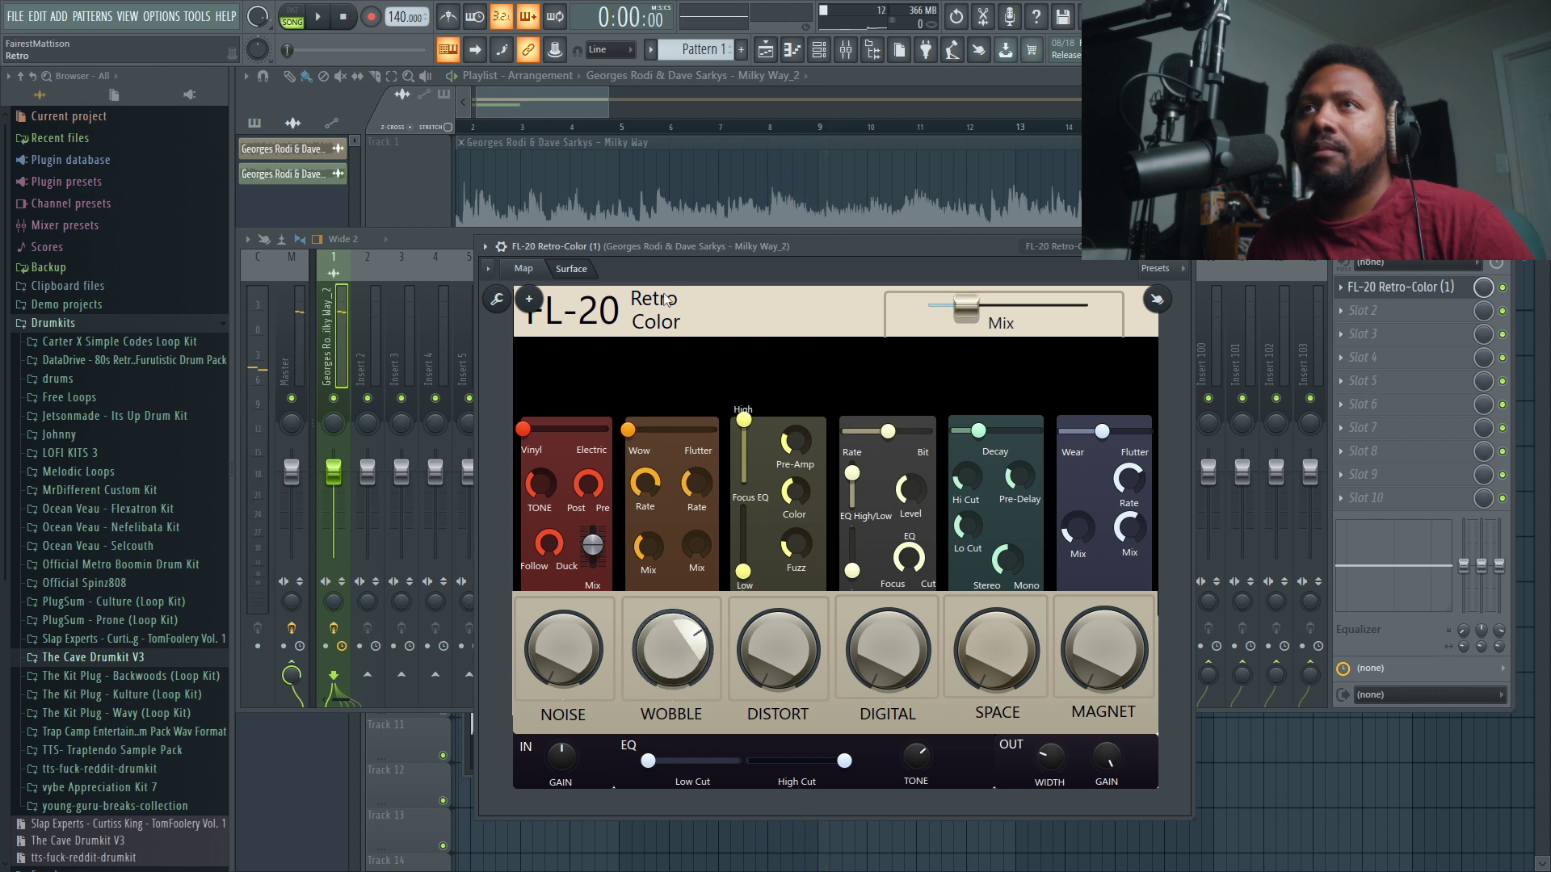
- Delete the full-length Milky Way clip from Track 1 of the playlist and start playback
click(831, 83)
right_click(641, 214)
key(space)
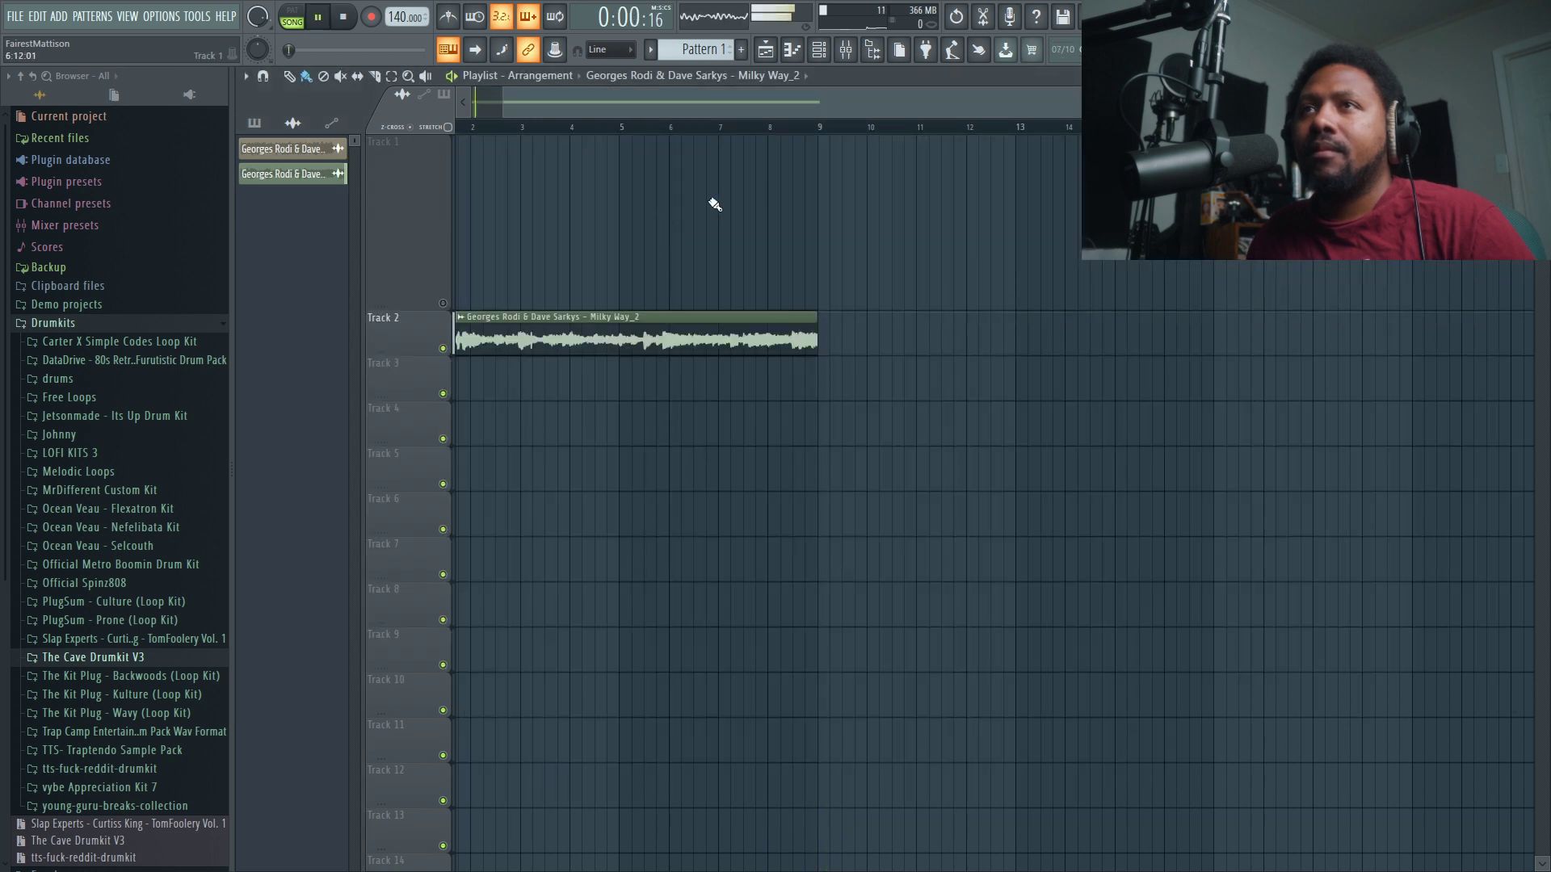
- Raise Space and lower High Cut in the sample insert's FL-20 Retro-Color, close the plugin and stop playback in the playlist
click(854, 56)
click(1402, 286)
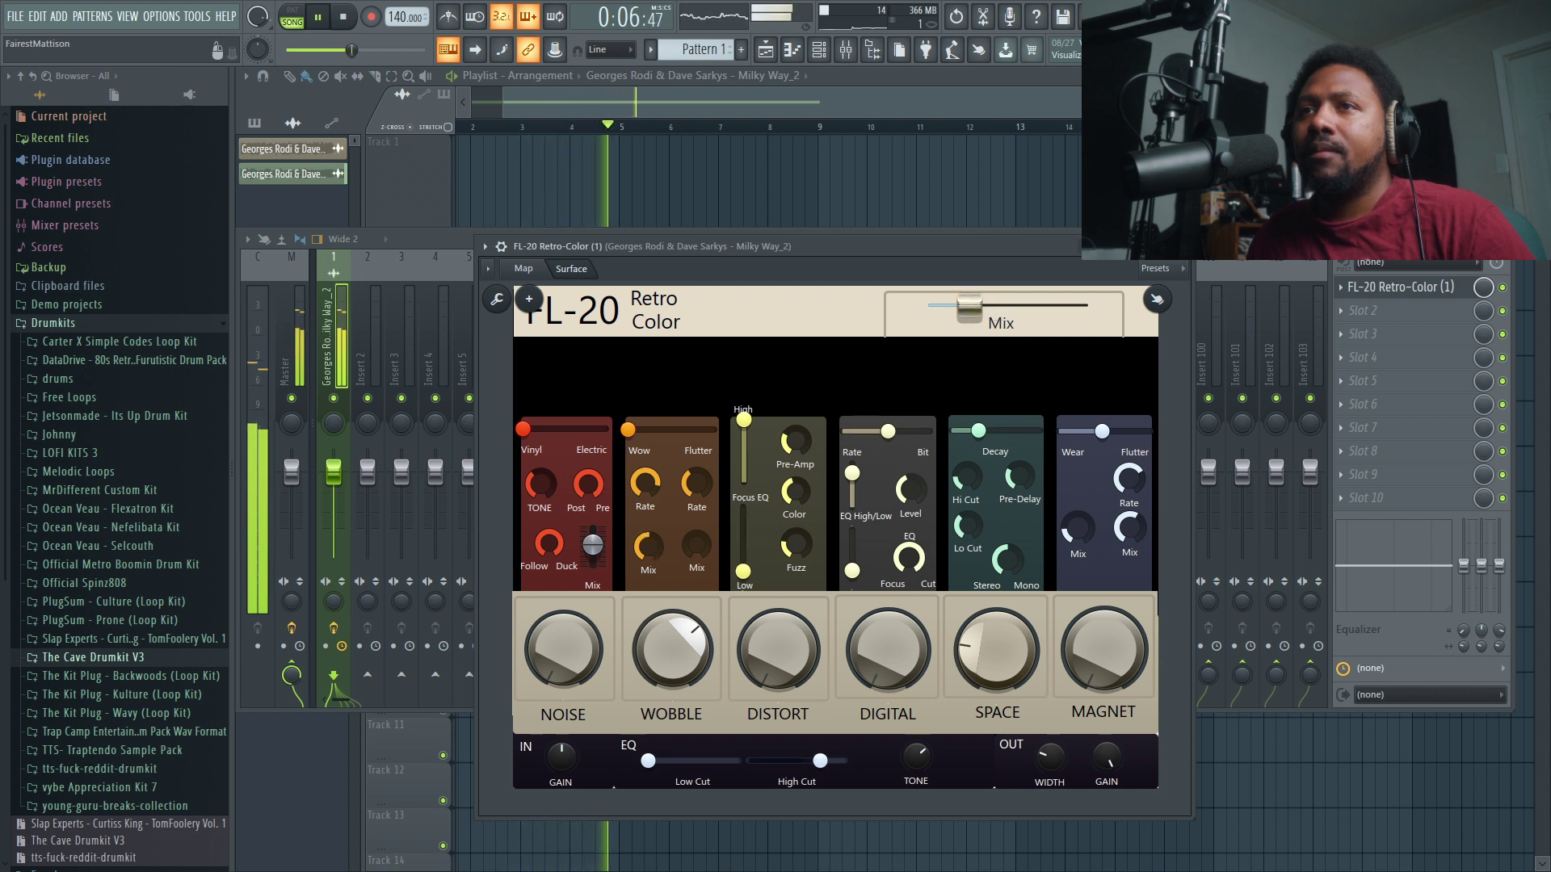
drag(810, 255, 795, 220)
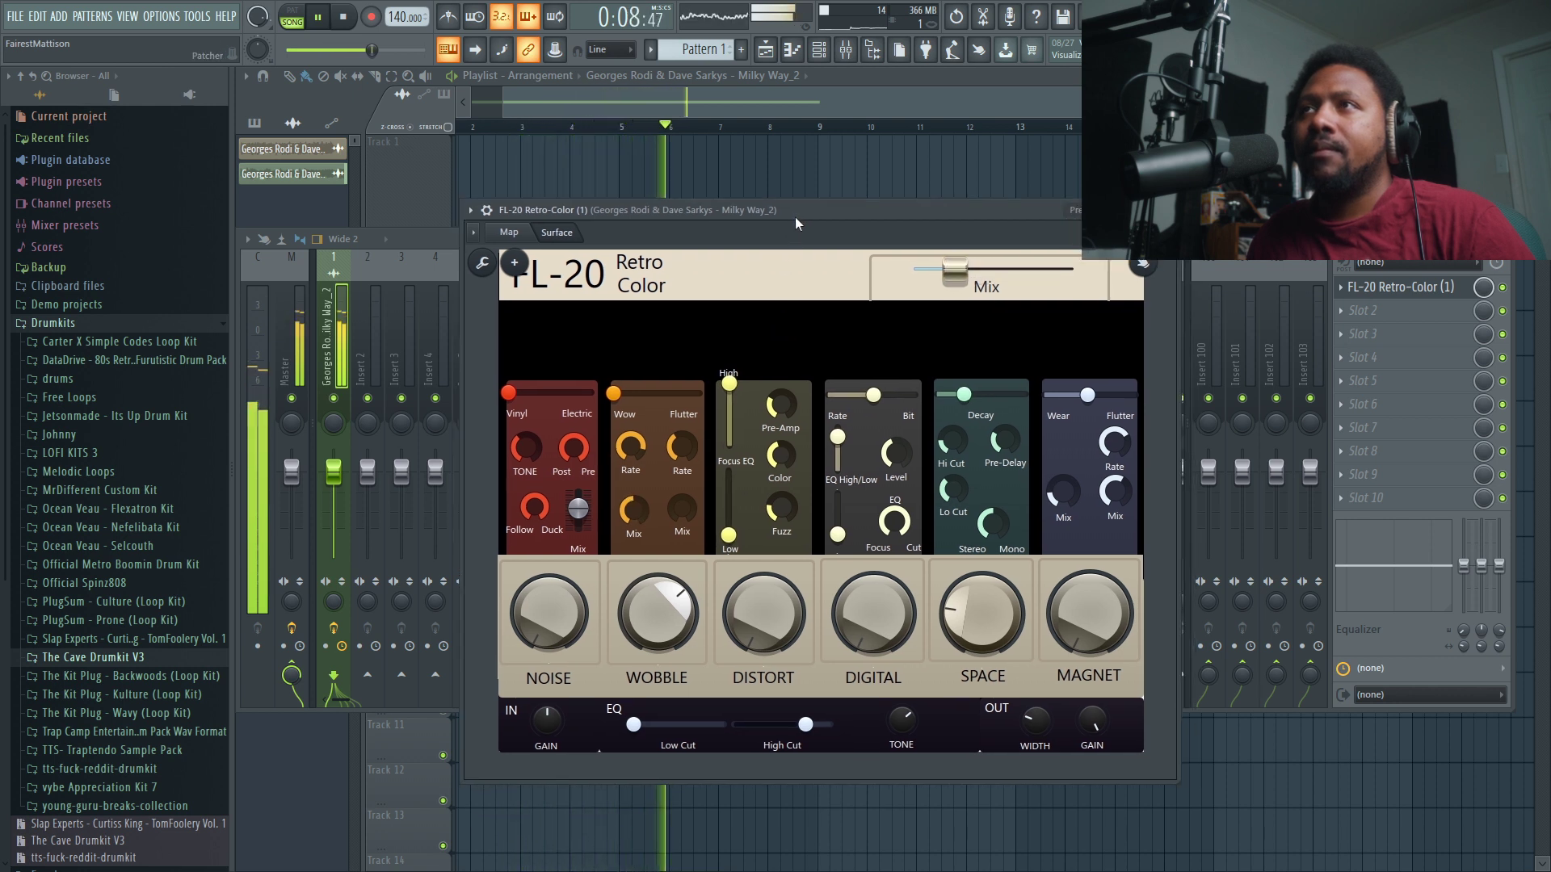
click(1166, 211)
click(936, 85)
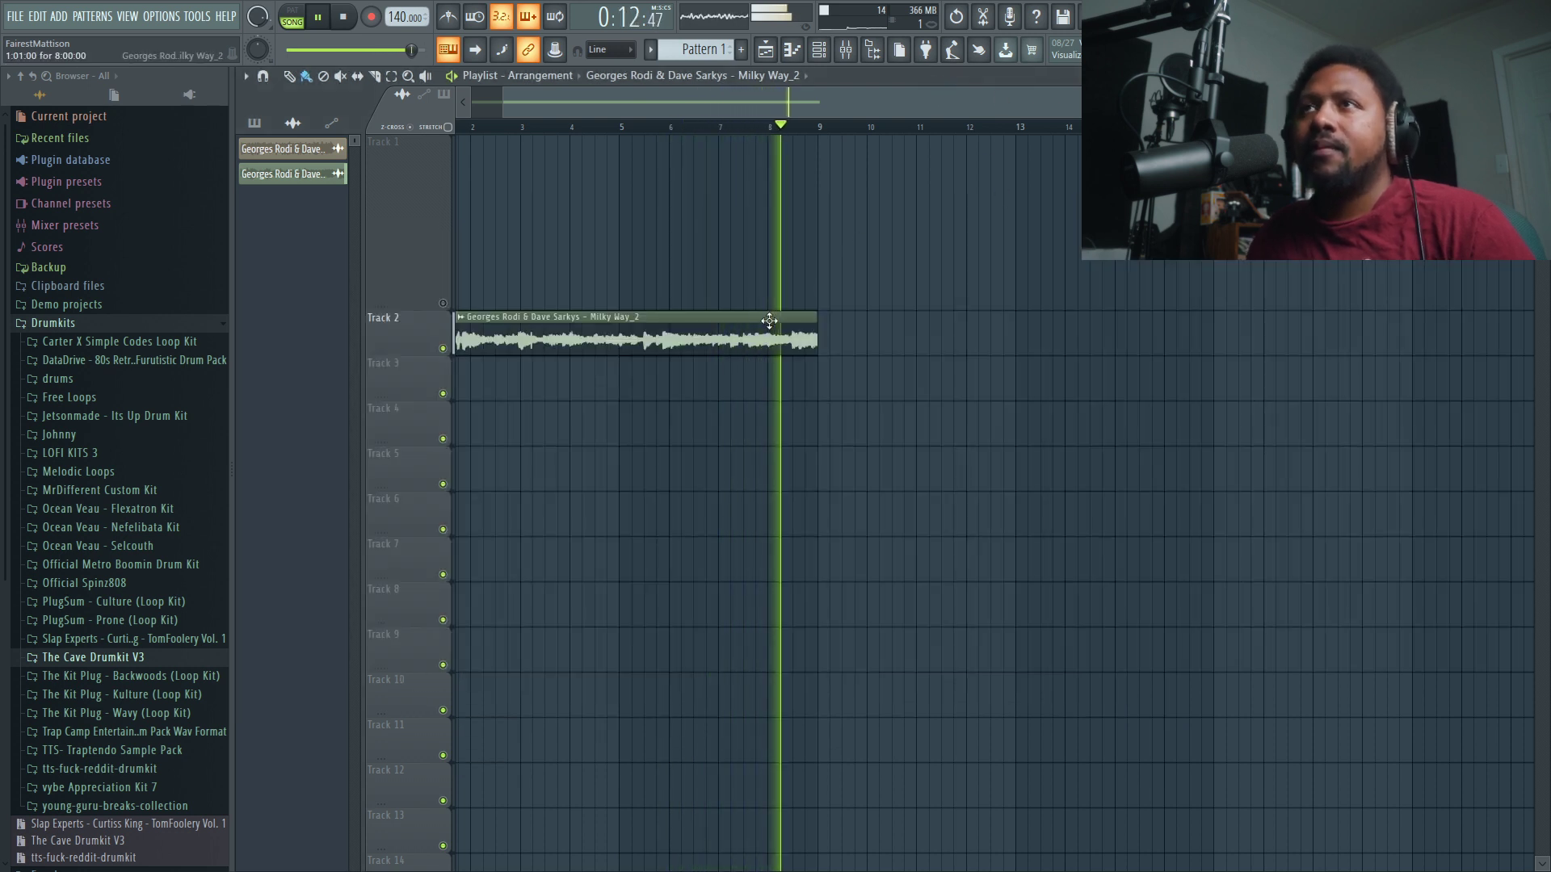
key(space)
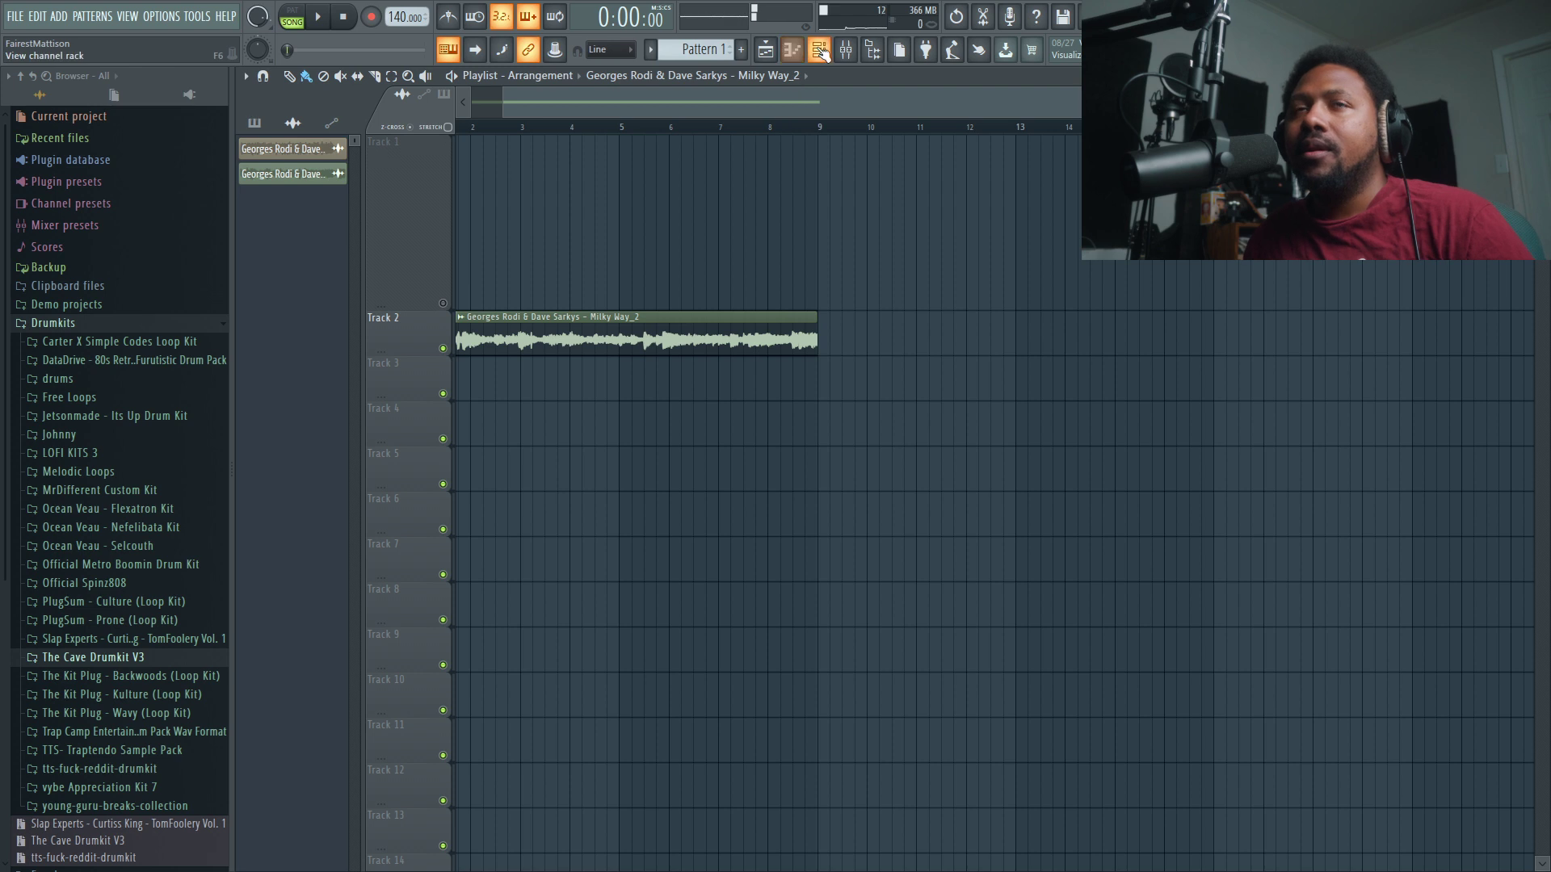
- Place the Denzel Curry DIET_ Tambo Loop (85 BPM) from The Cave Drumkit V3 on Track 3 and adjust its stretch time
scroll(85, 497, down, 6)
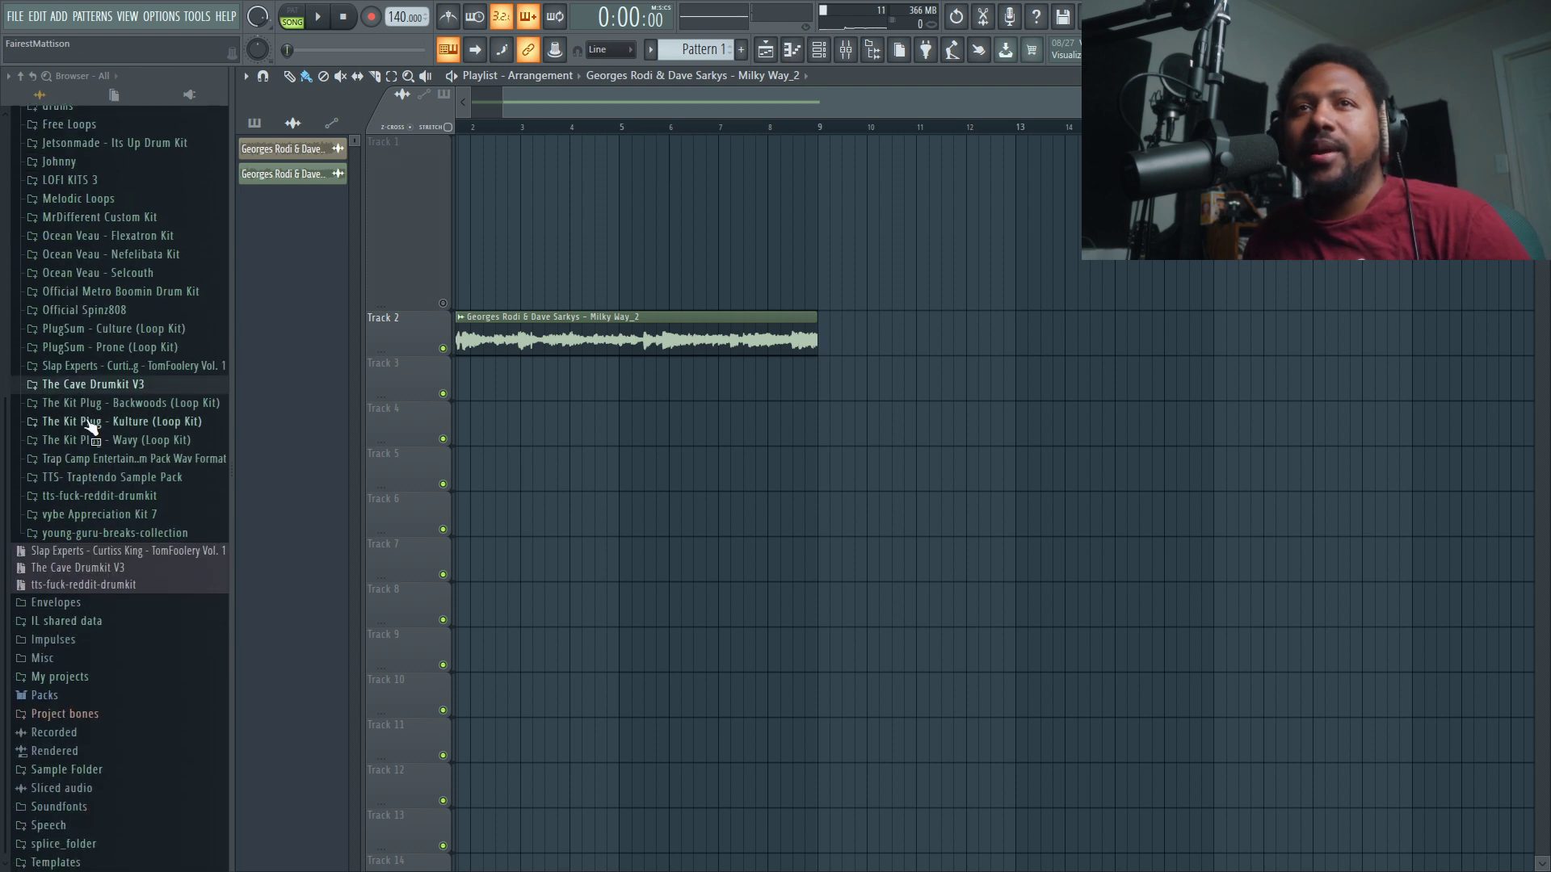
click(92, 385)
click(99, 442)
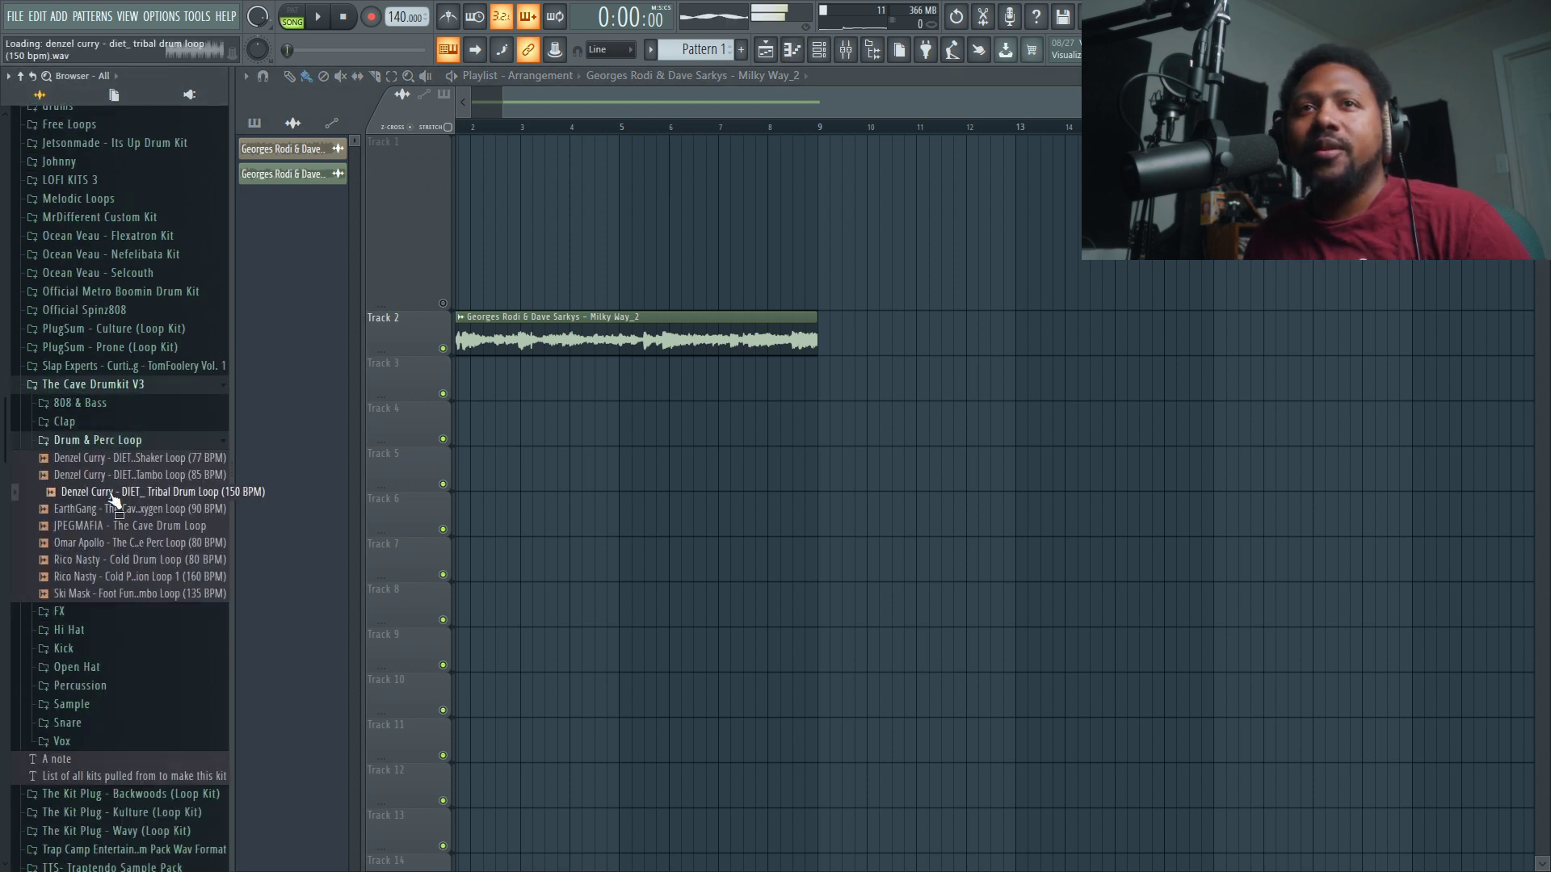
drag(130, 481, 482, 386)
double_click(507, 381)
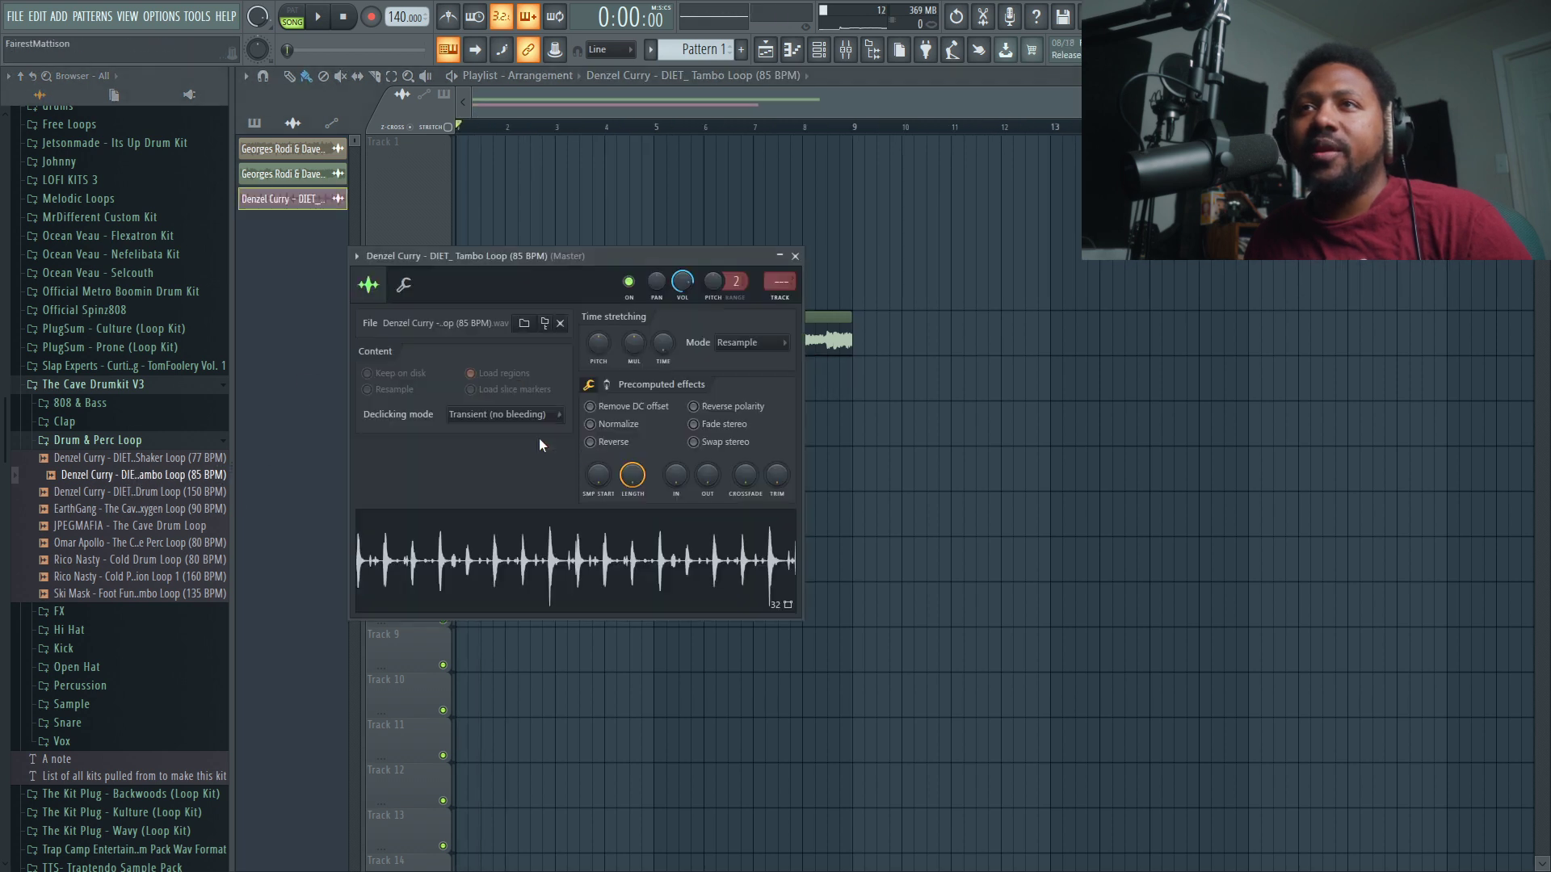
drag(664, 259, 1238, 347)
drag(1237, 436, 1236, 421)
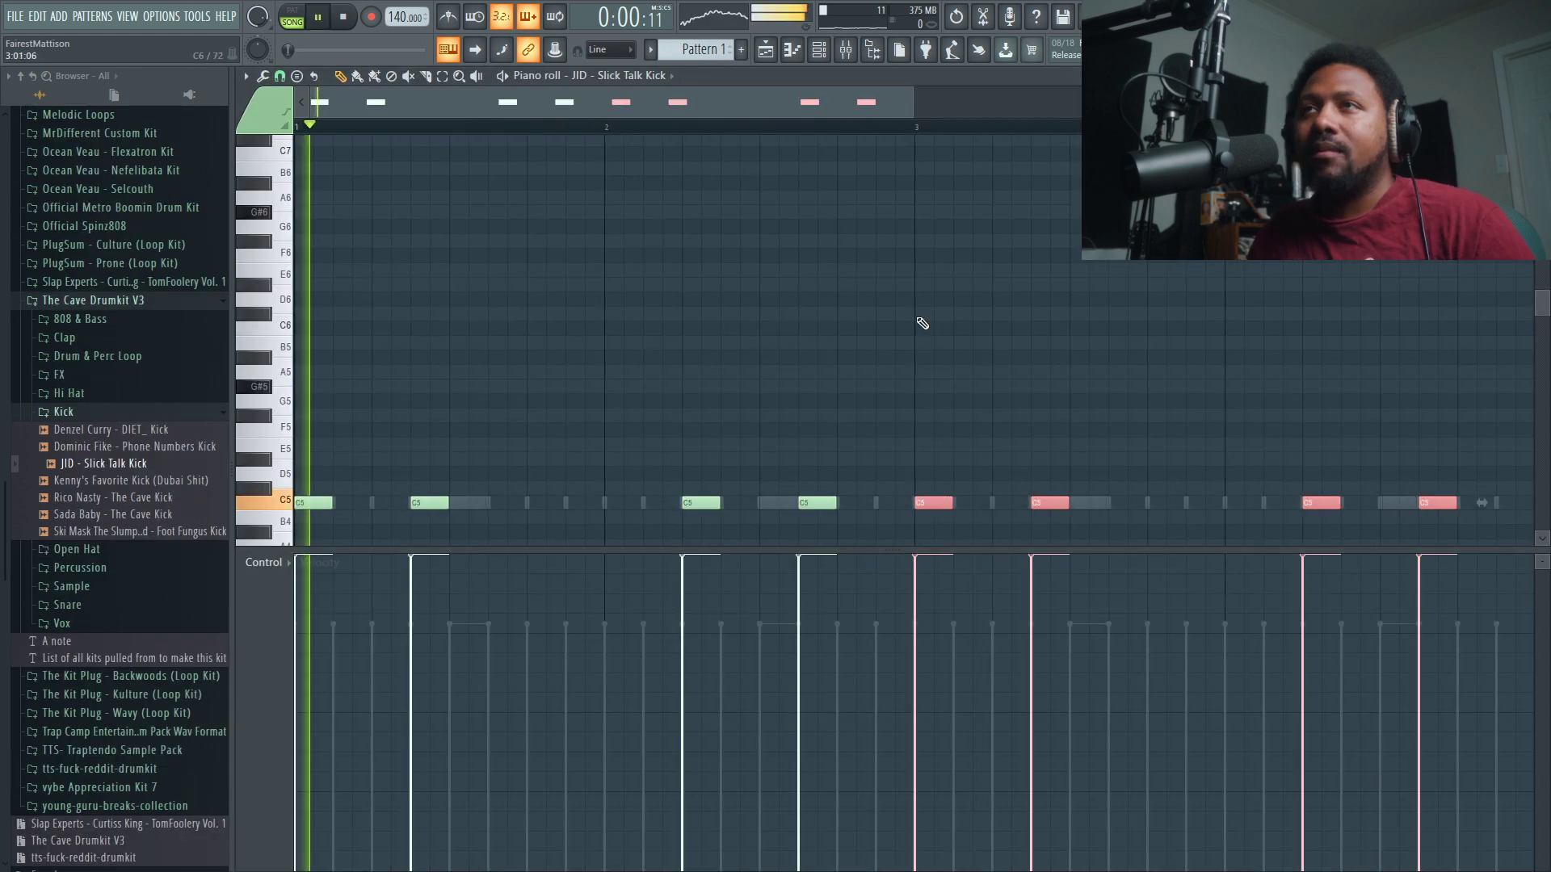
- Add two C5 notes in bars 3 and 4 of the JID - Slick Talk Kick pattern and return to the playlist
click(1002, 503)
click(1342, 503)
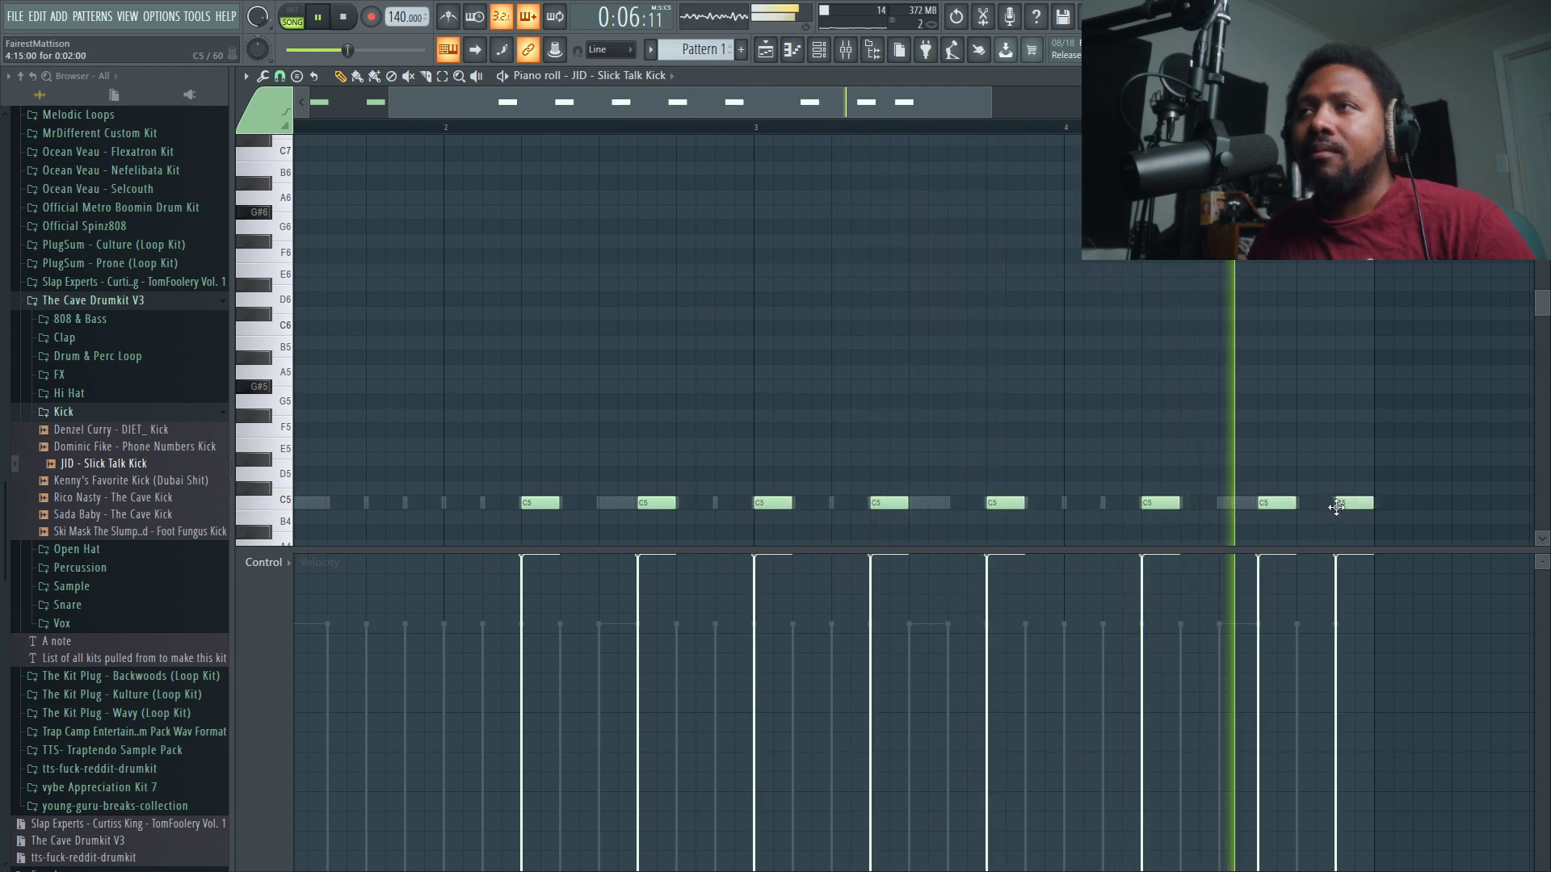
click(764, 51)
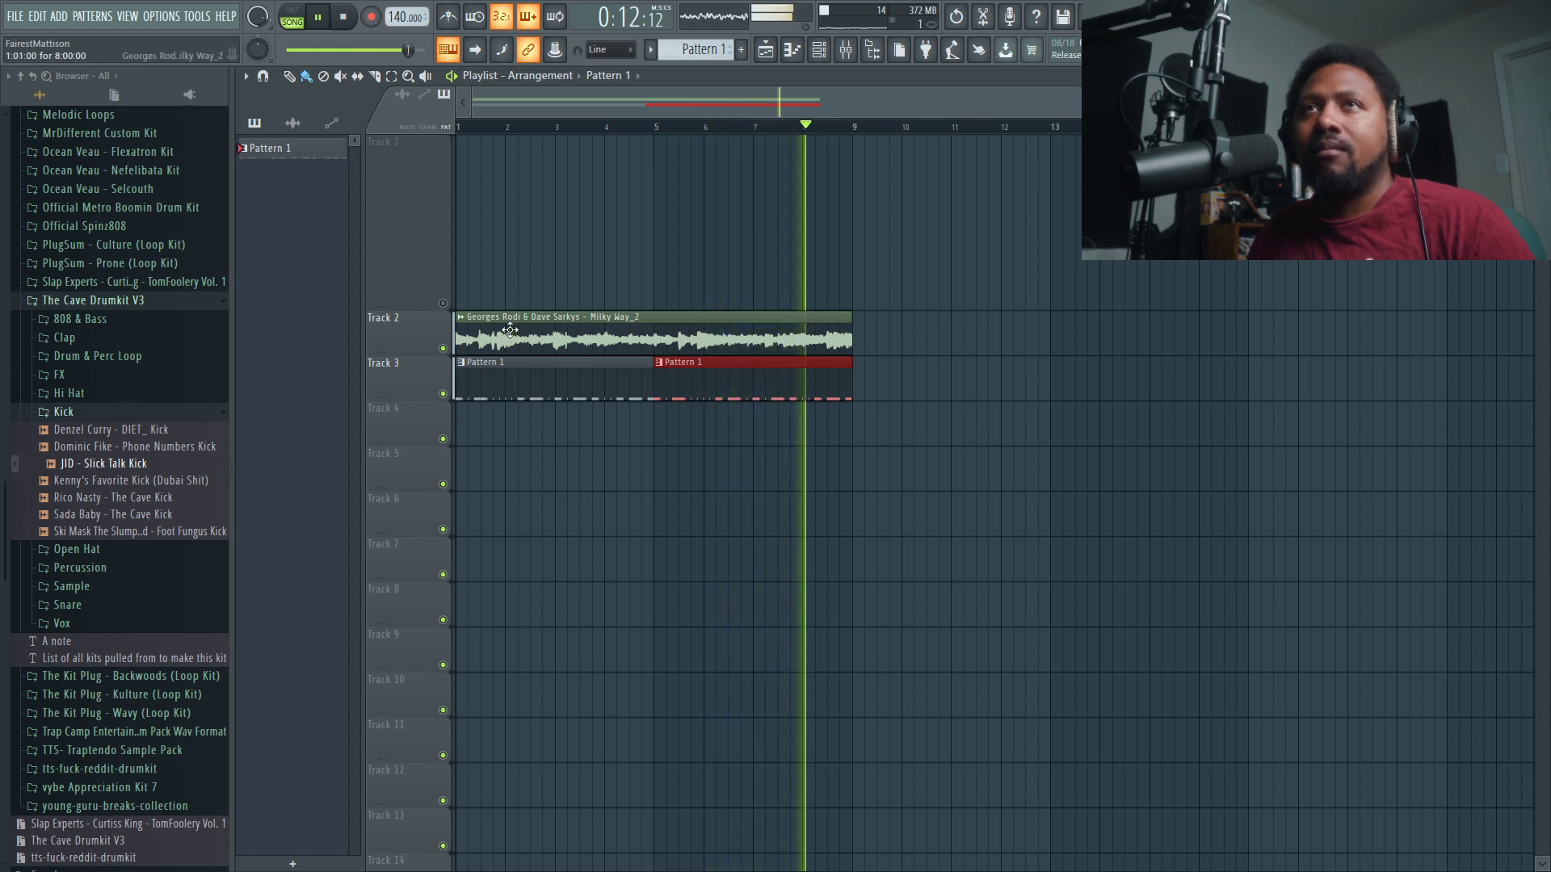
- Try the project tempo at 150 BPM during playback and return it to 140 BPM
right_click(400, 18)
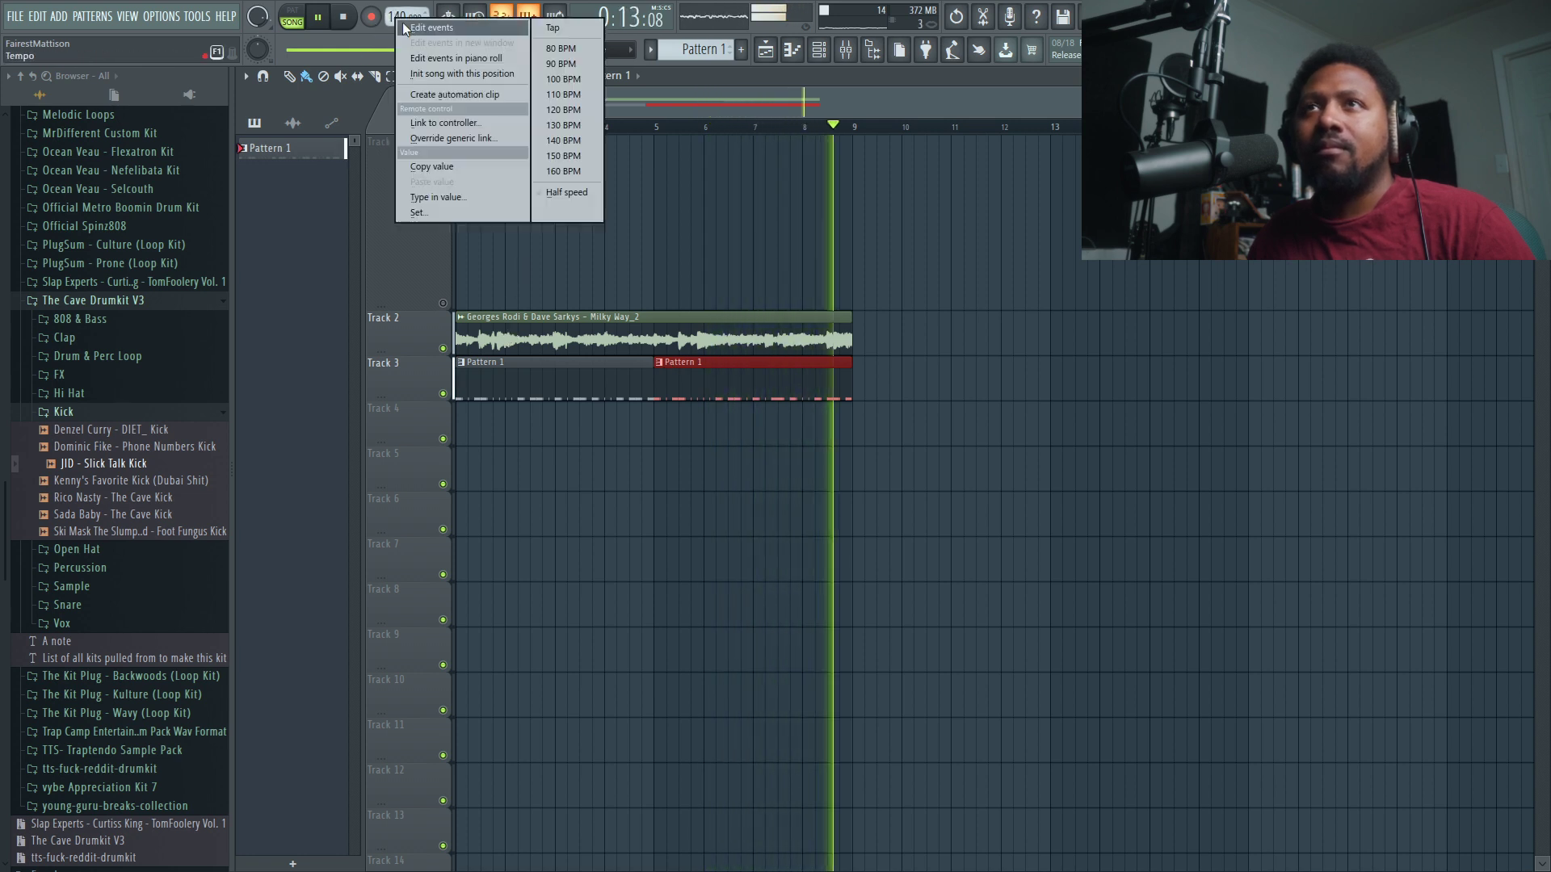
click(568, 155)
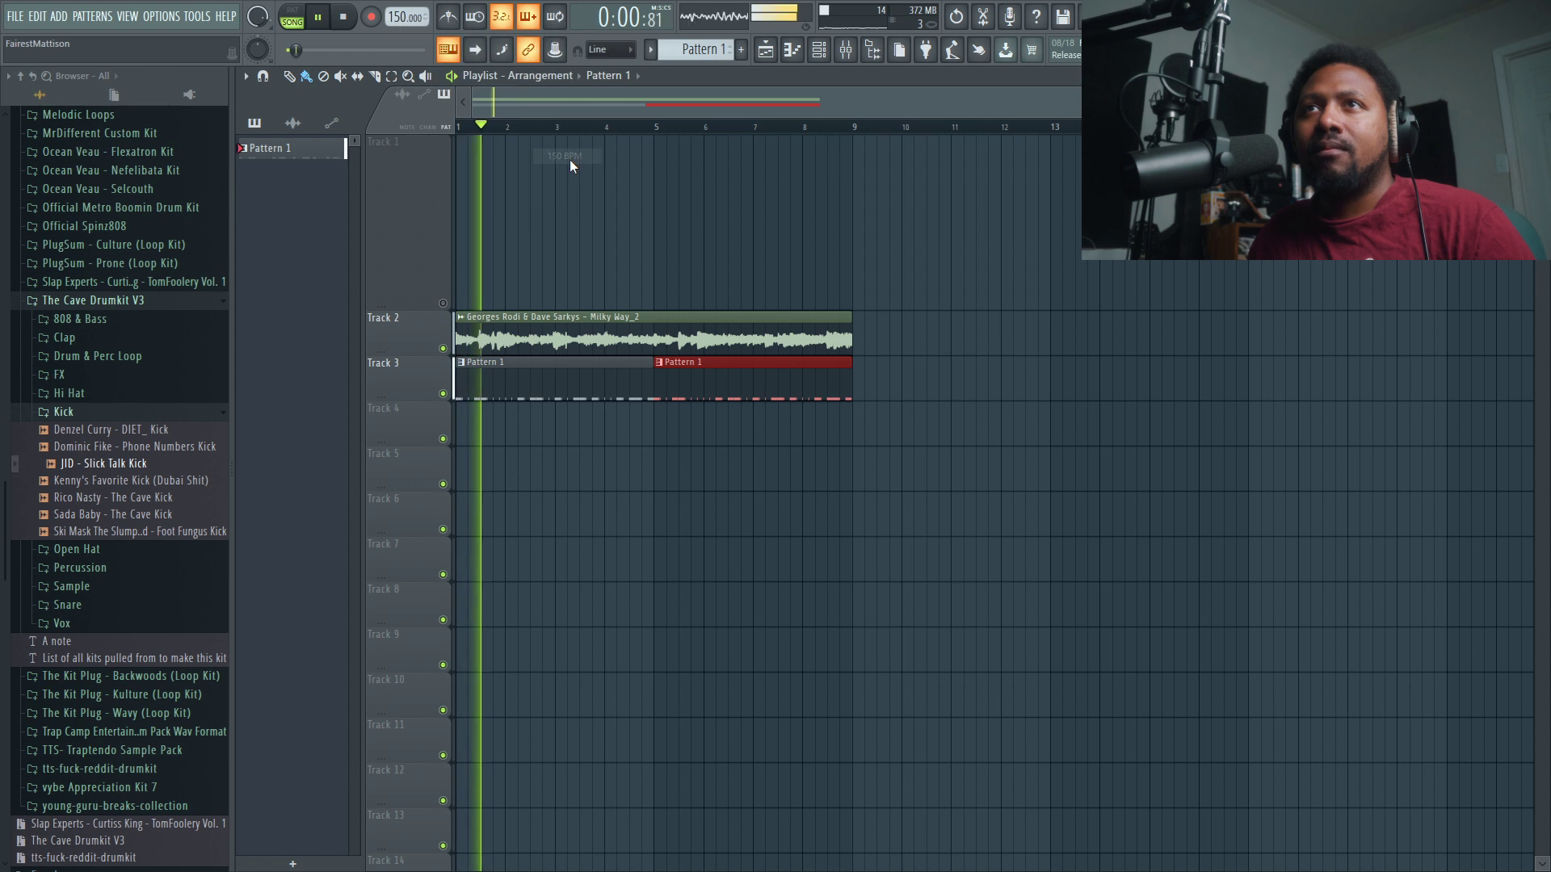
right_click(401, 17)
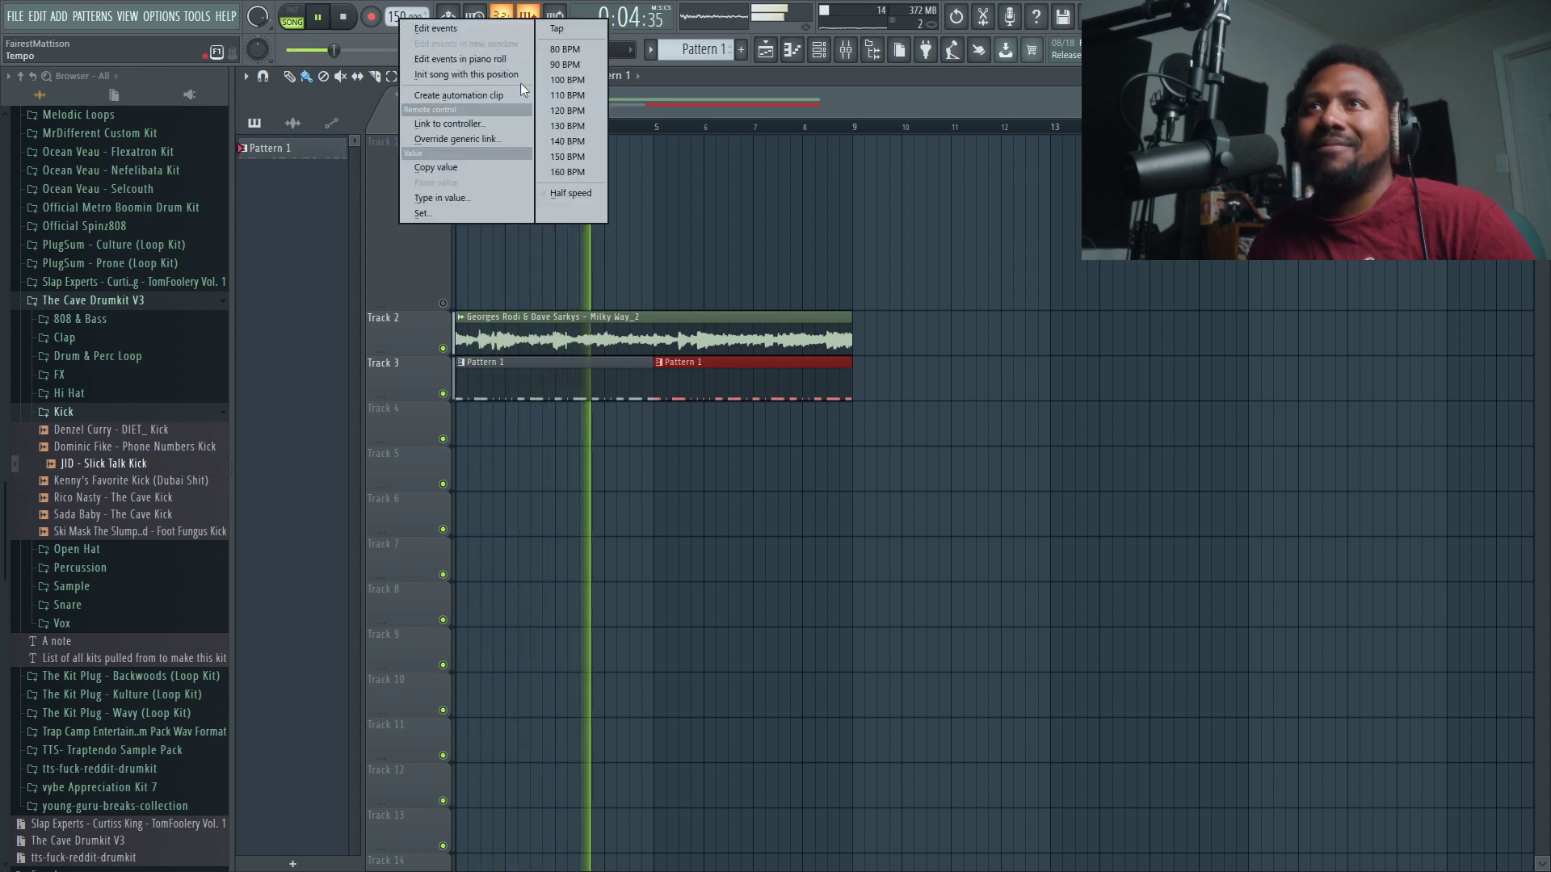
click(576, 141)
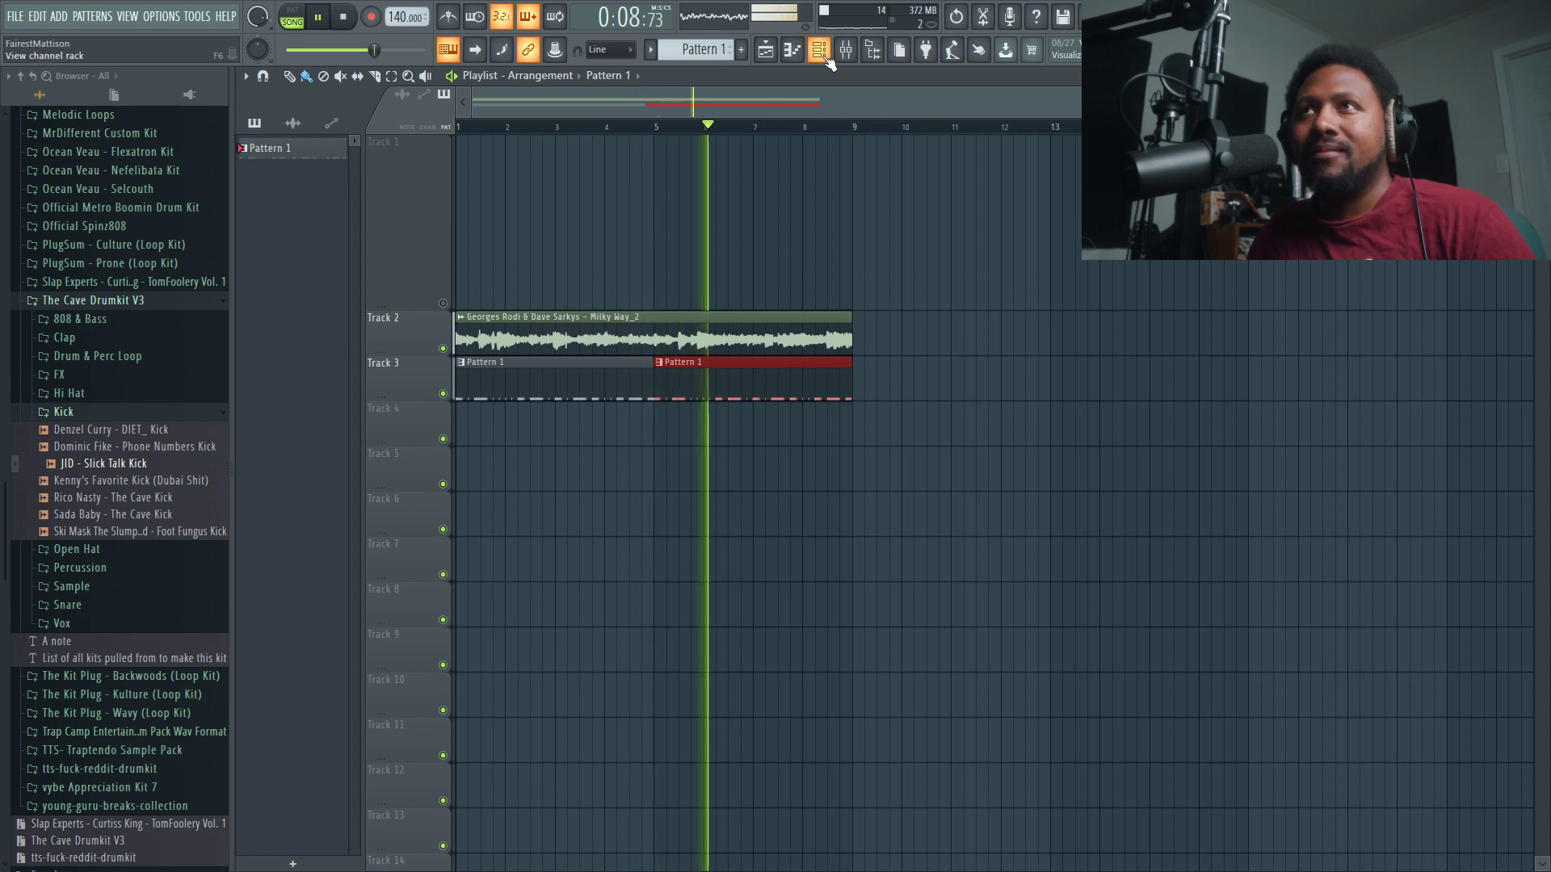
- Show the channel rack with the kick, hi-hat and clap channels and stop playback
key(F6)
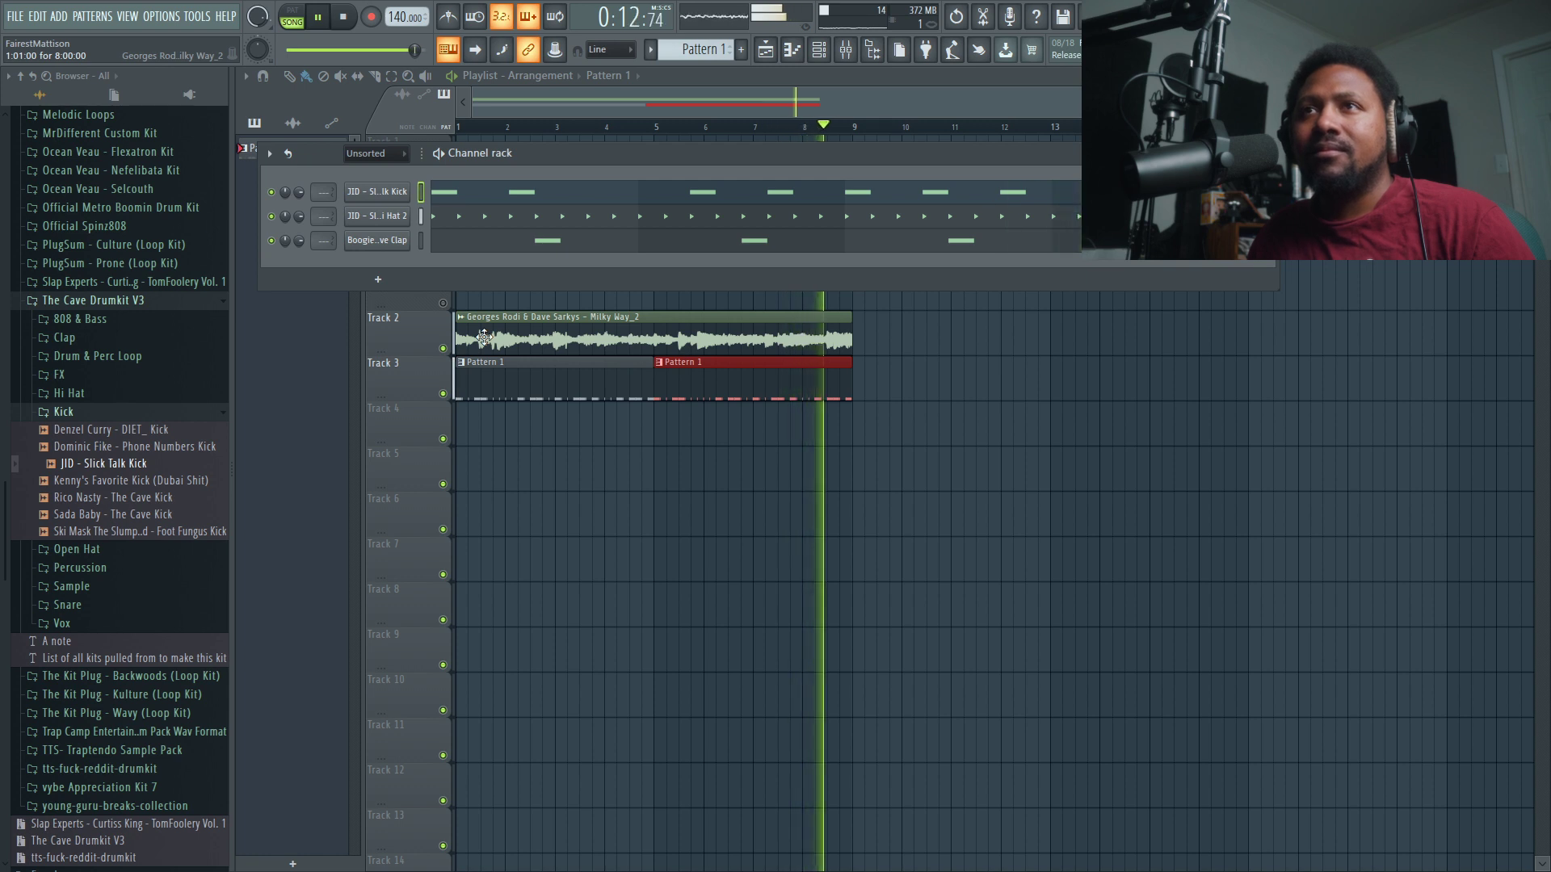
key(space)
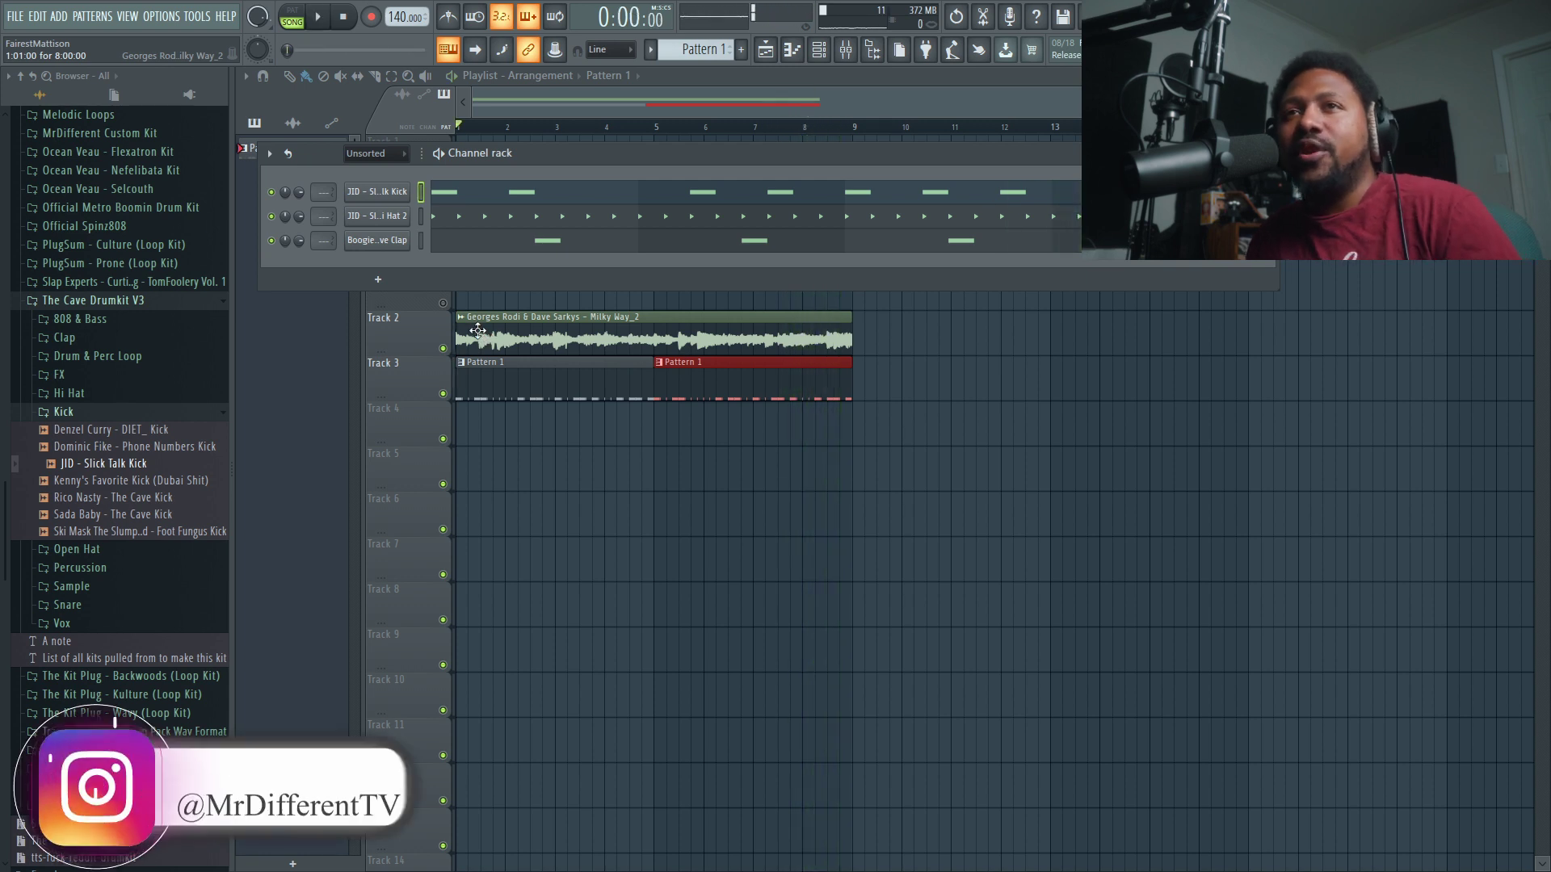
- Add Fruity Parametric EQ 2 to slot 2 of the Milky Way_2 insert, low-pass it at 4072 Hz, and return to the playlist
double_click(479, 332)
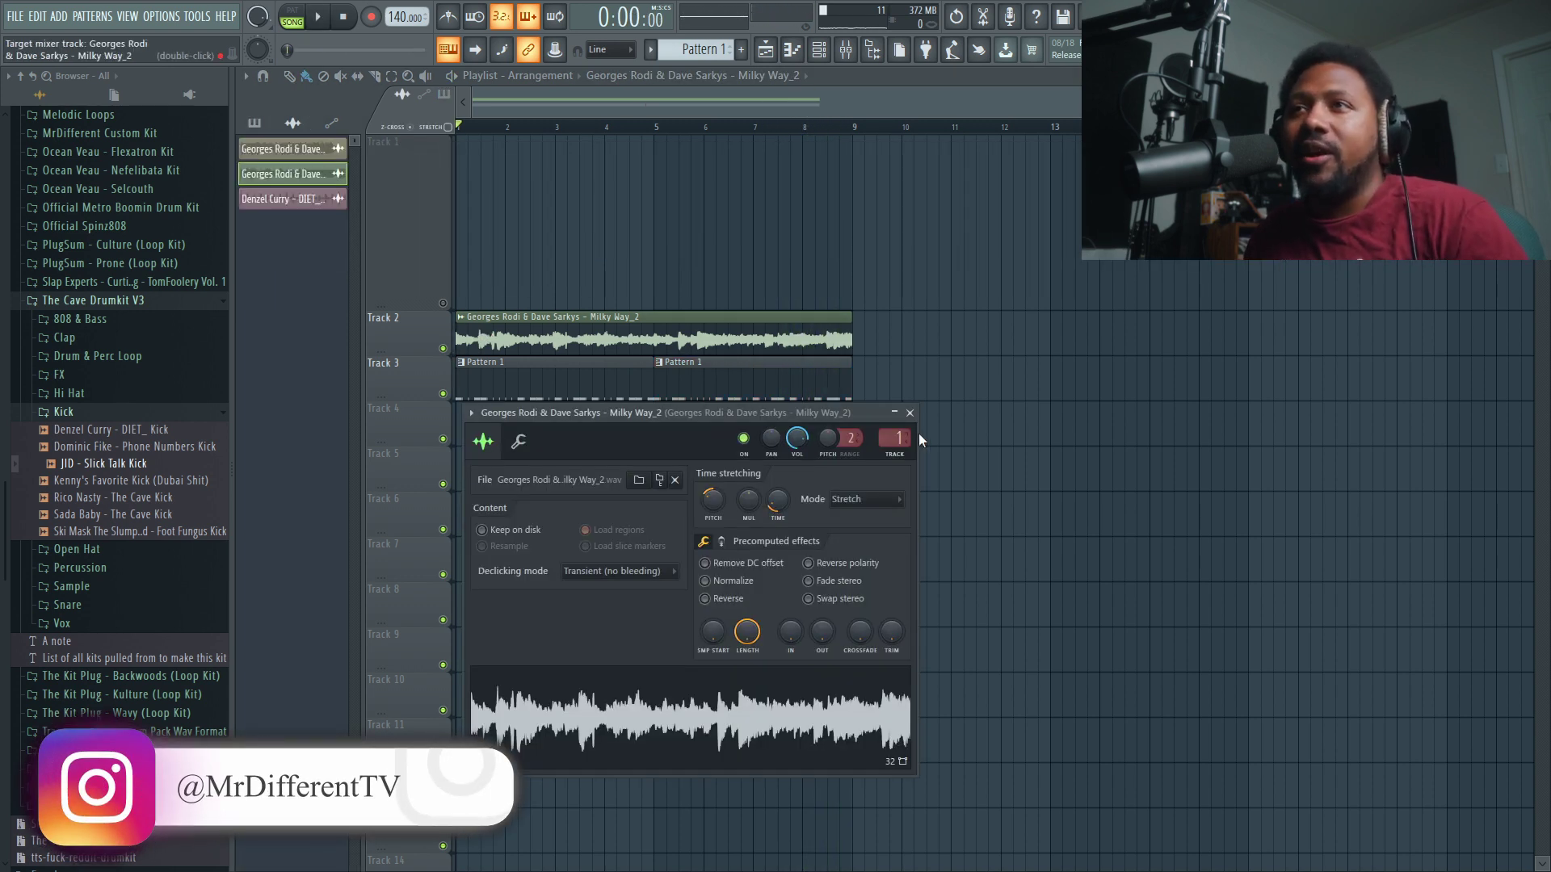
key(F9)
click(1422, 417)
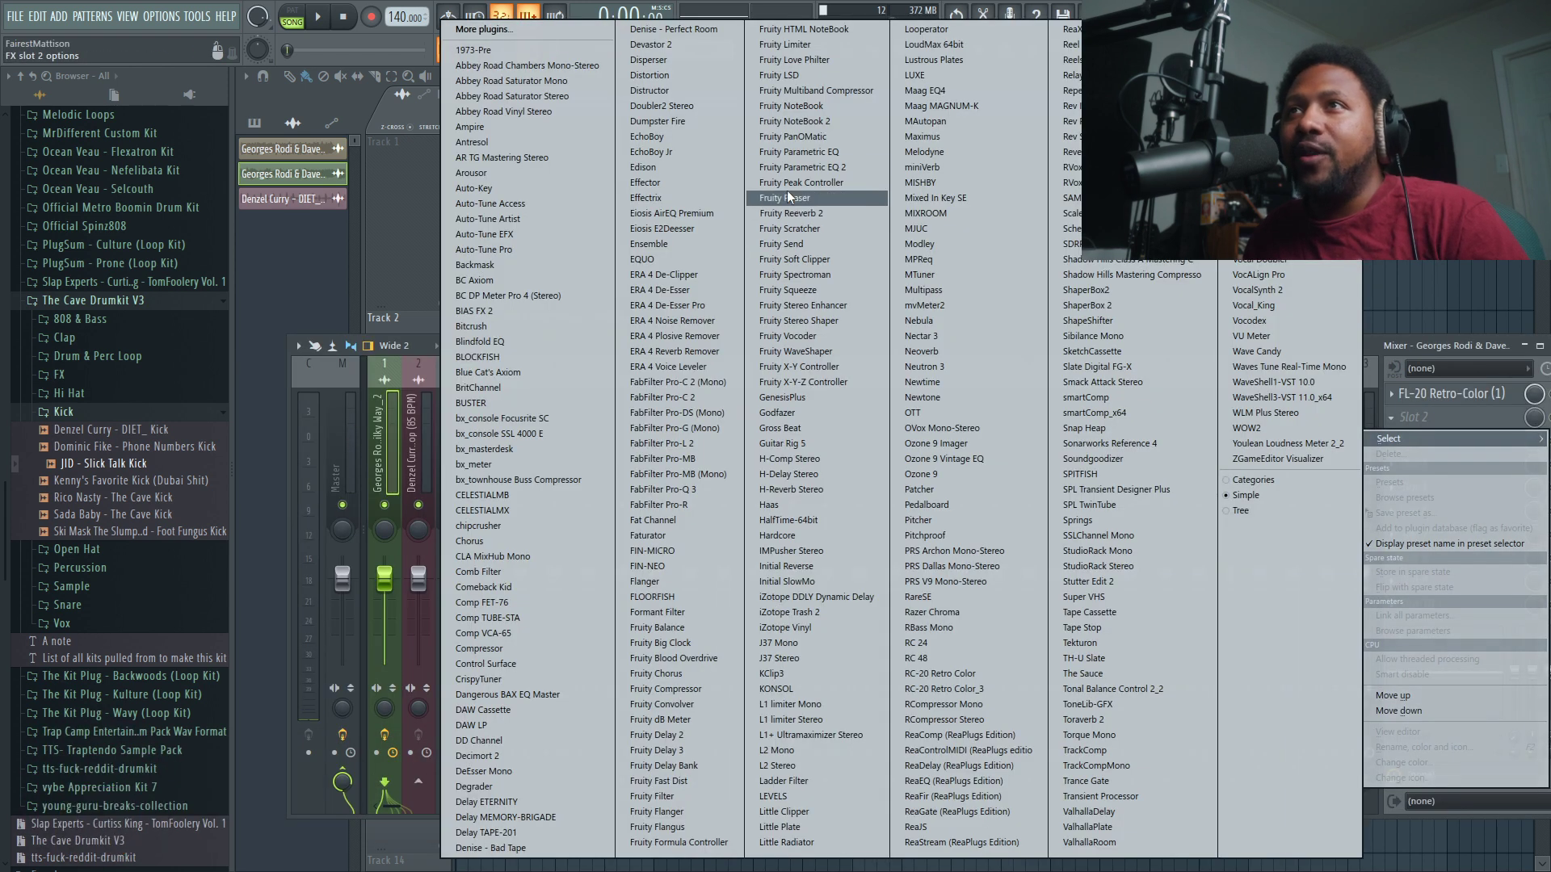
click(810, 169)
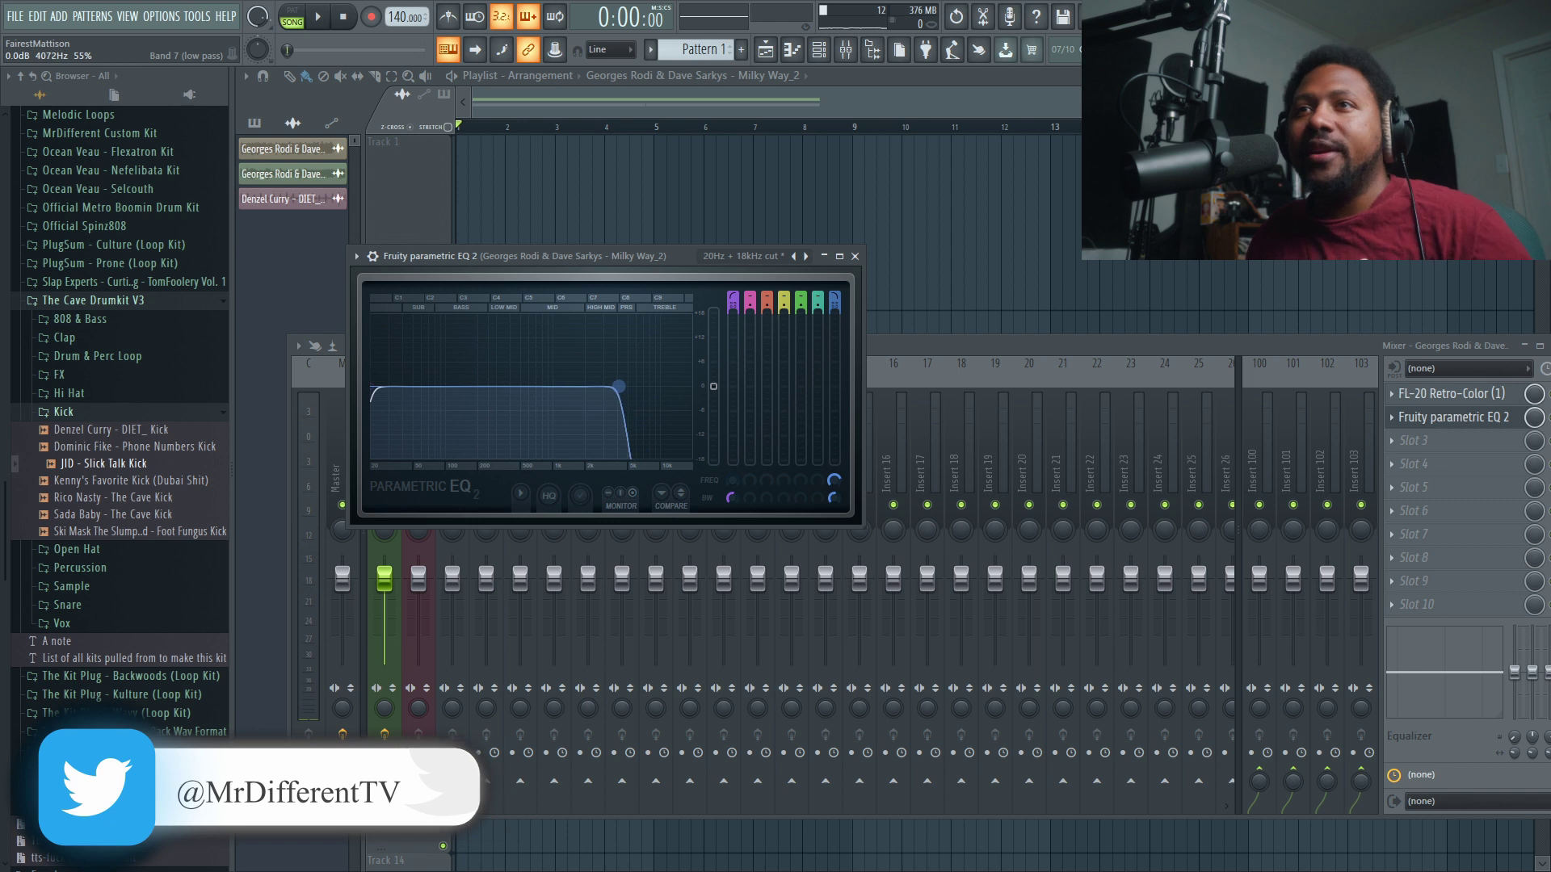
click(855, 256)
click(768, 51)
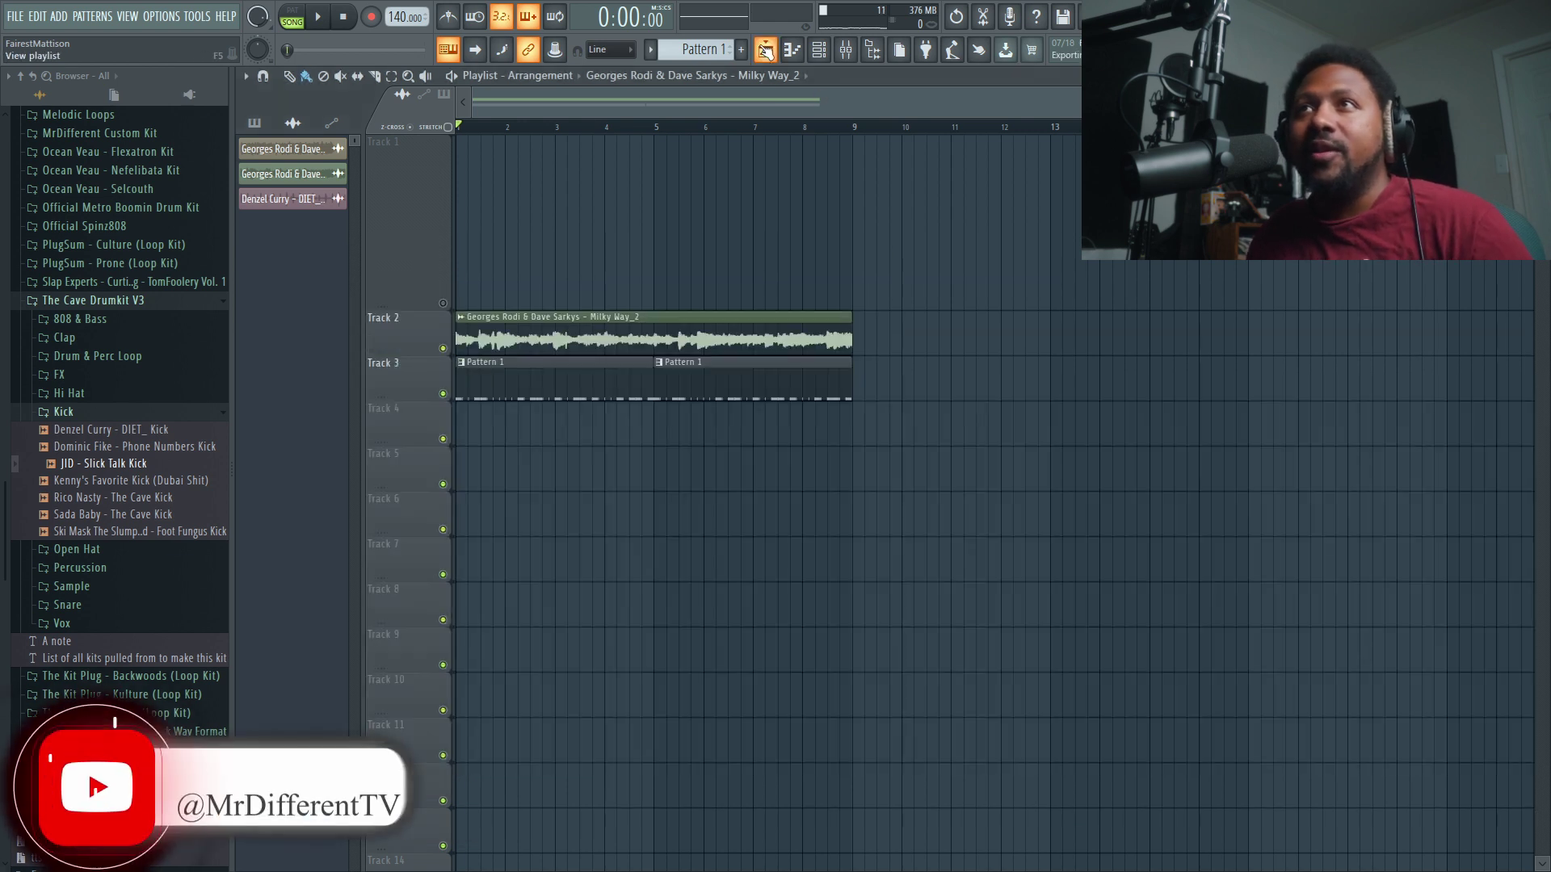